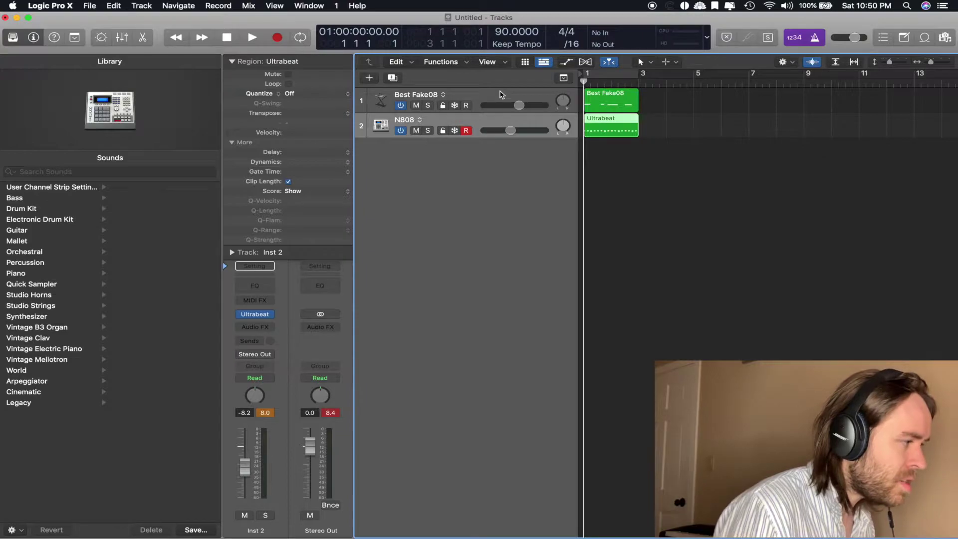
Step: Select the Best Fake08 track and open its Sampler instrument
click(501, 96)
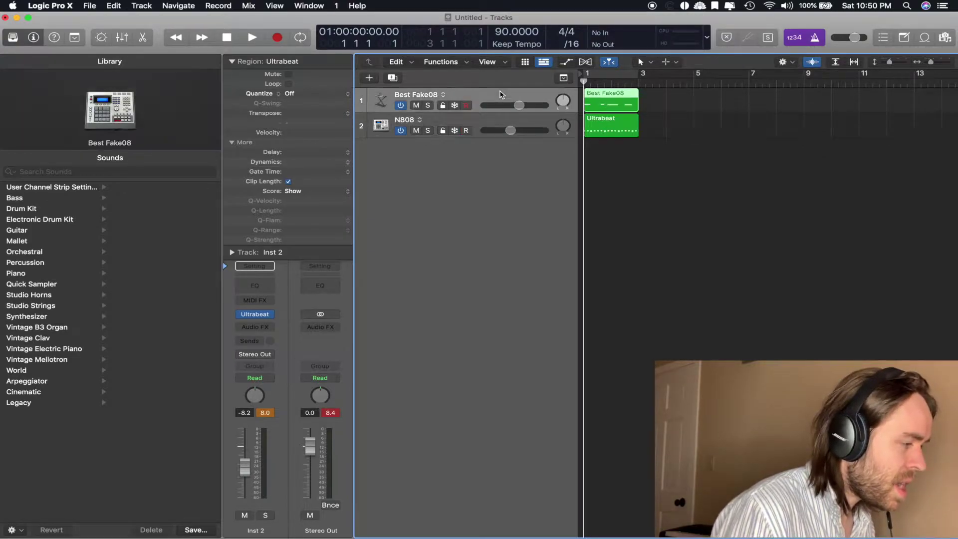
click(493, 120)
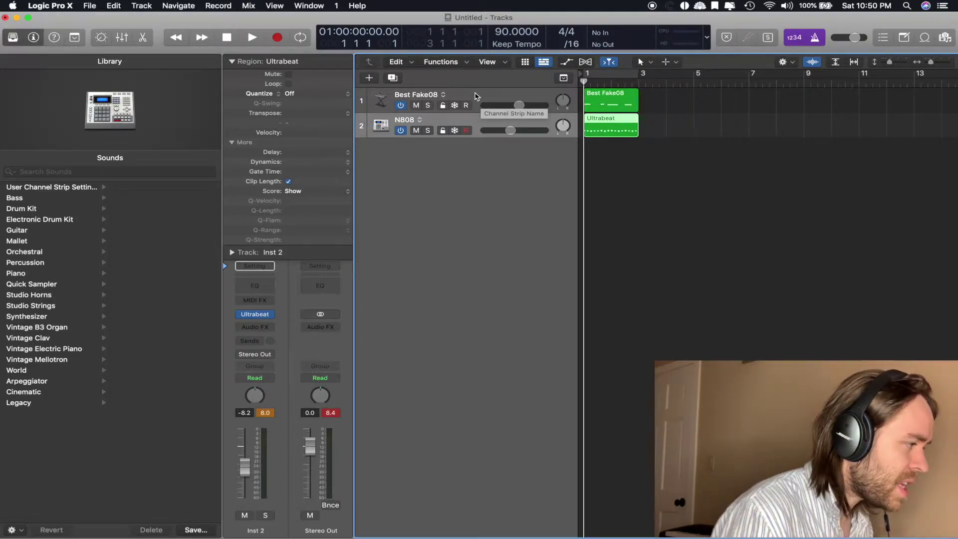
click(475, 97)
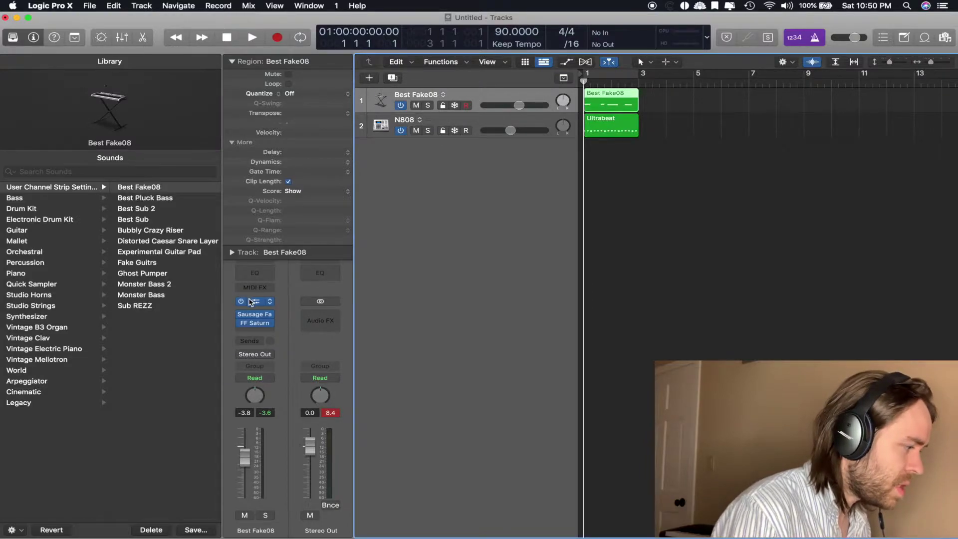
click(256, 303)
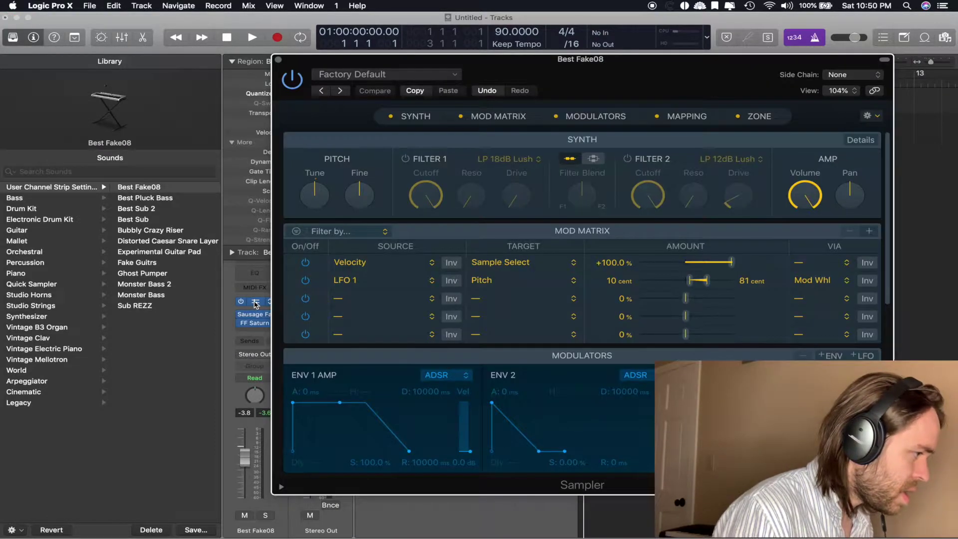
Step: Hide the Sampler's Synth, Mod Matrix, Modulators and Mapping sections so that only the Zone section is shown
click(416, 116)
click(459, 117)
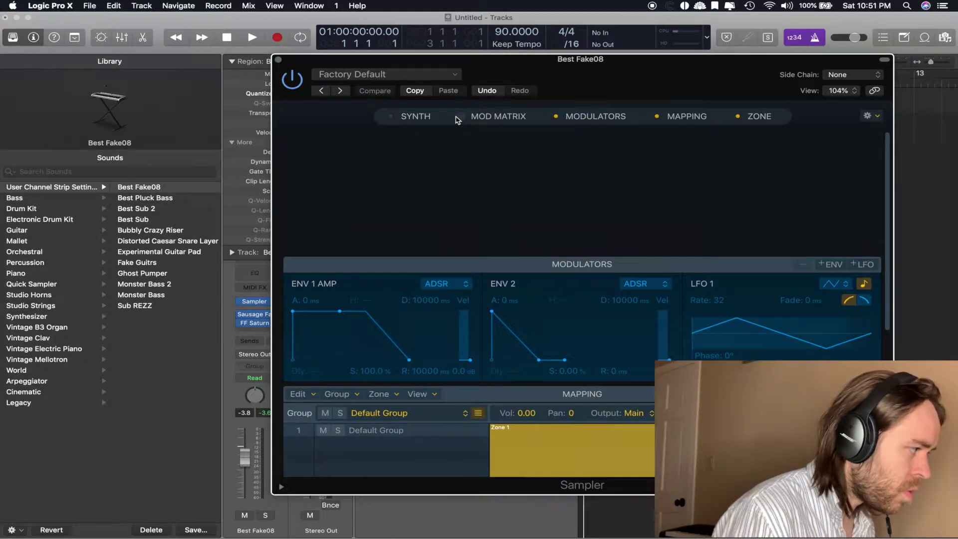
click(556, 116)
click(655, 117)
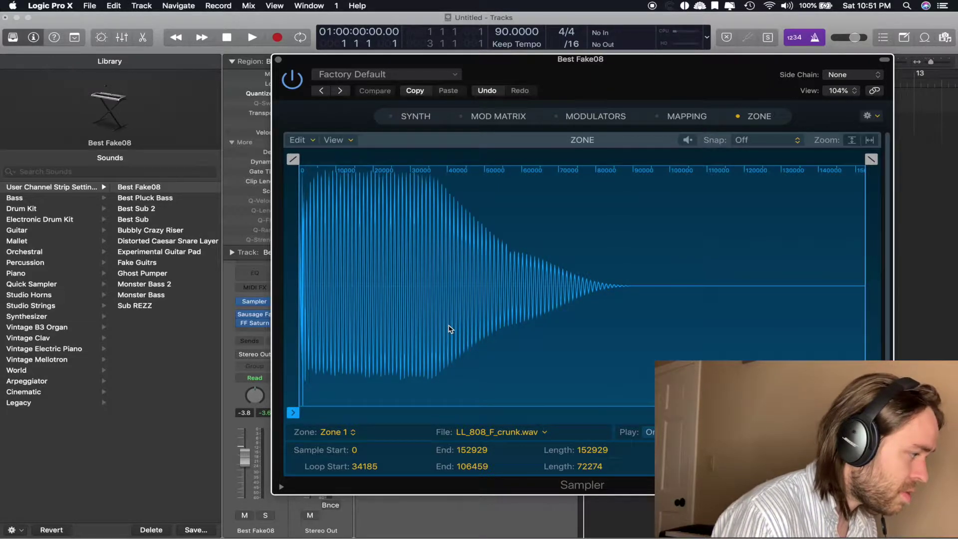
Step: Examine the individual wave cycles in the decaying and sustained parts of the LL_808_F_crunk.wav sample up close
key(ctrl+Up)
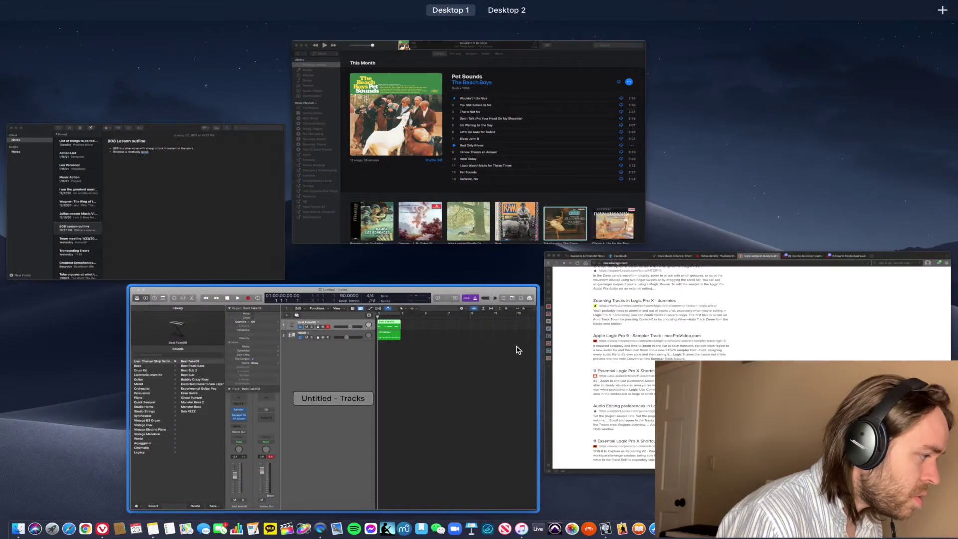
click(428, 340)
scroll(516, 274, up, 10)
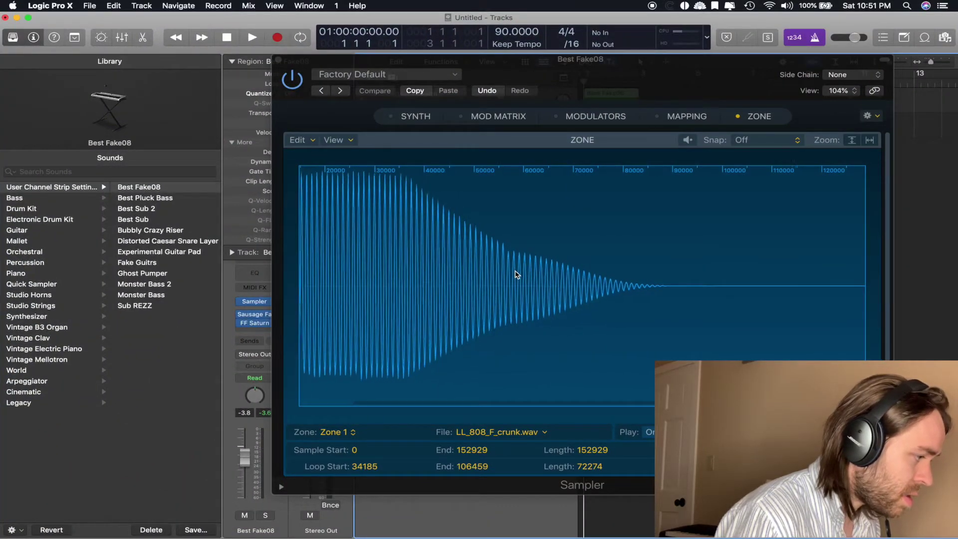
scroll(517, 275, left, 10)
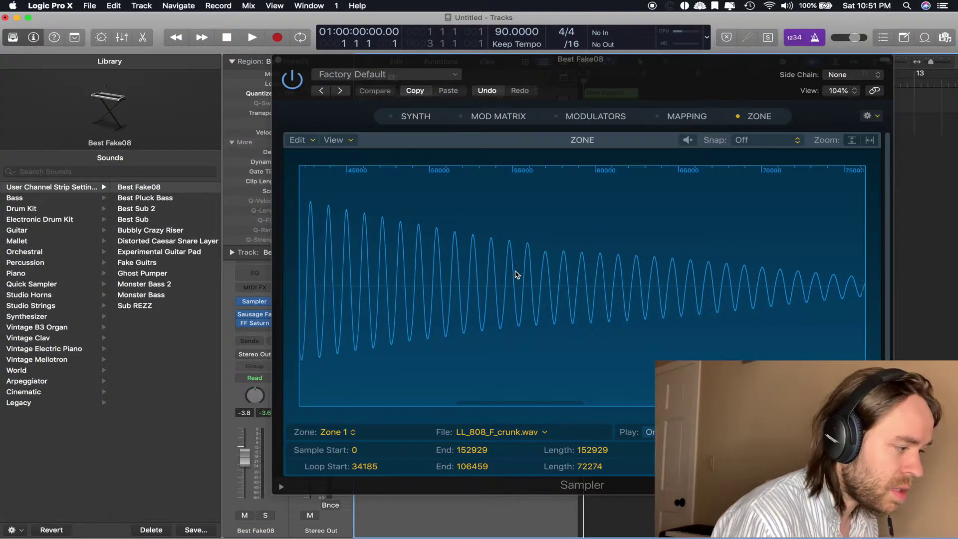
scroll(516, 275, left, 10)
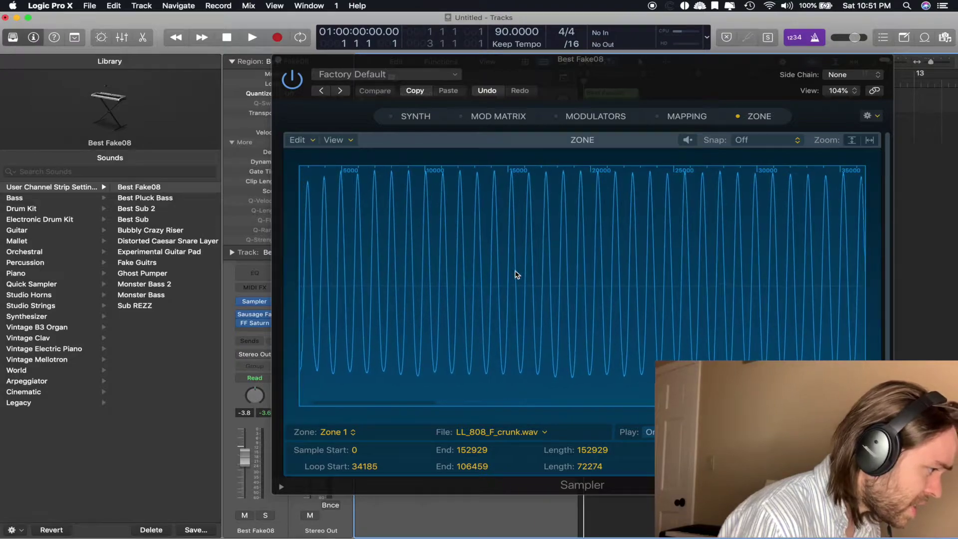
scroll(452, 257, up, 10)
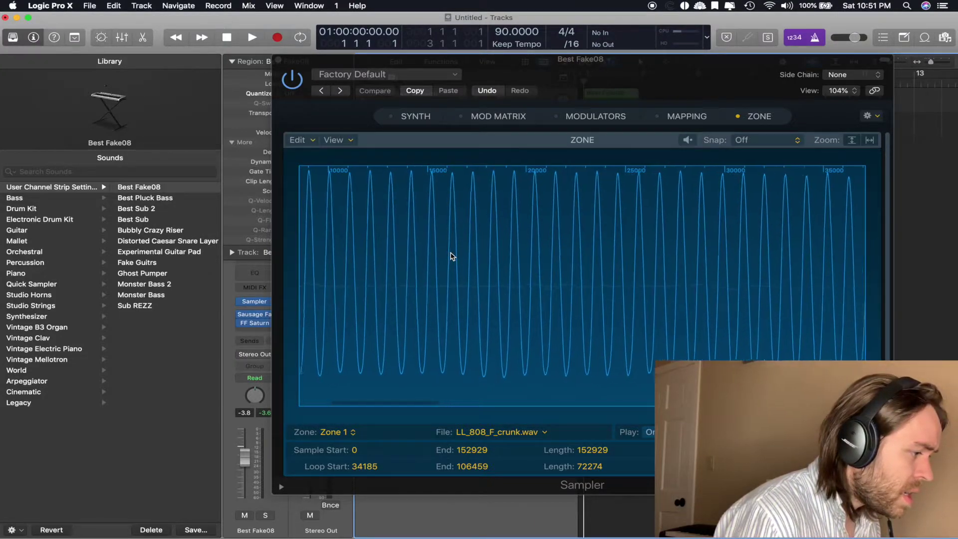
scroll(452, 257, up, 10)
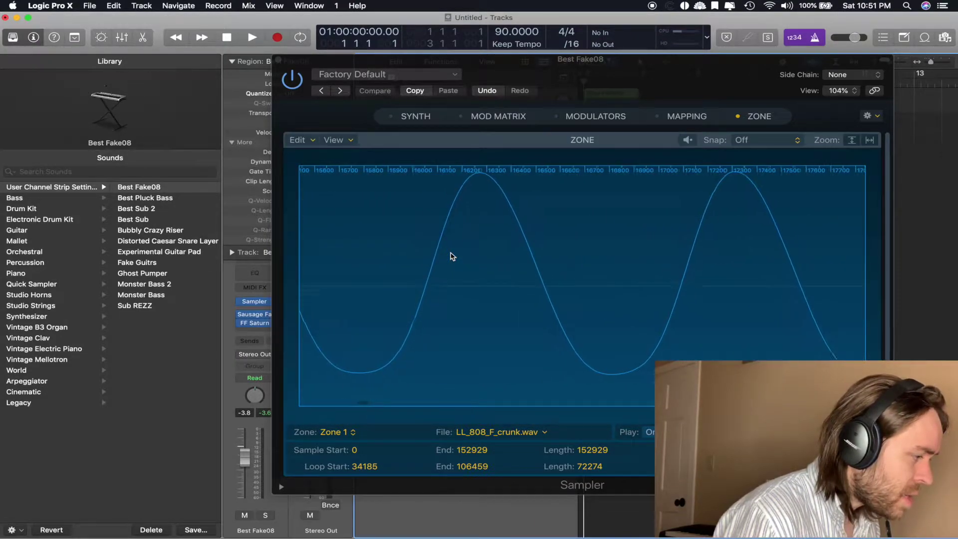
scroll(451, 257, right, 5)
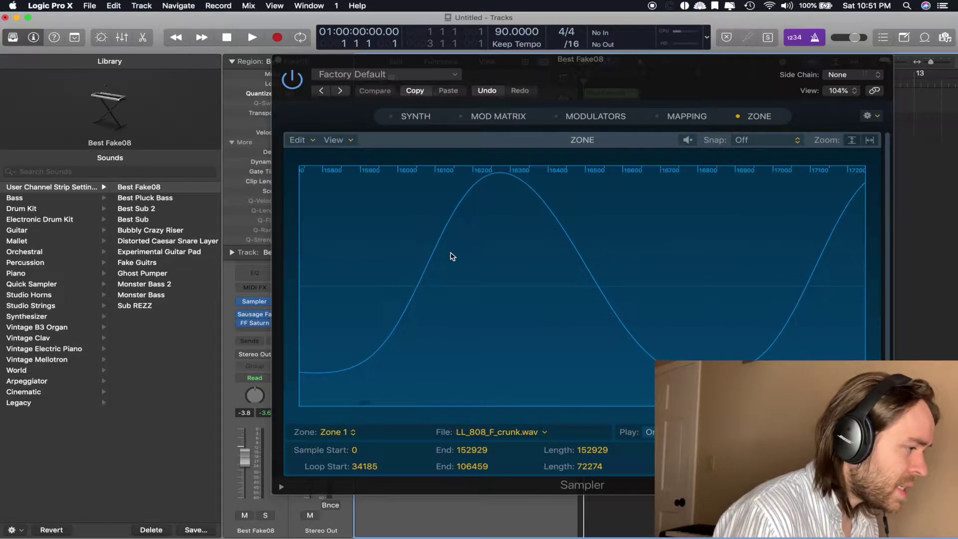
scroll(452, 256, right, 12)
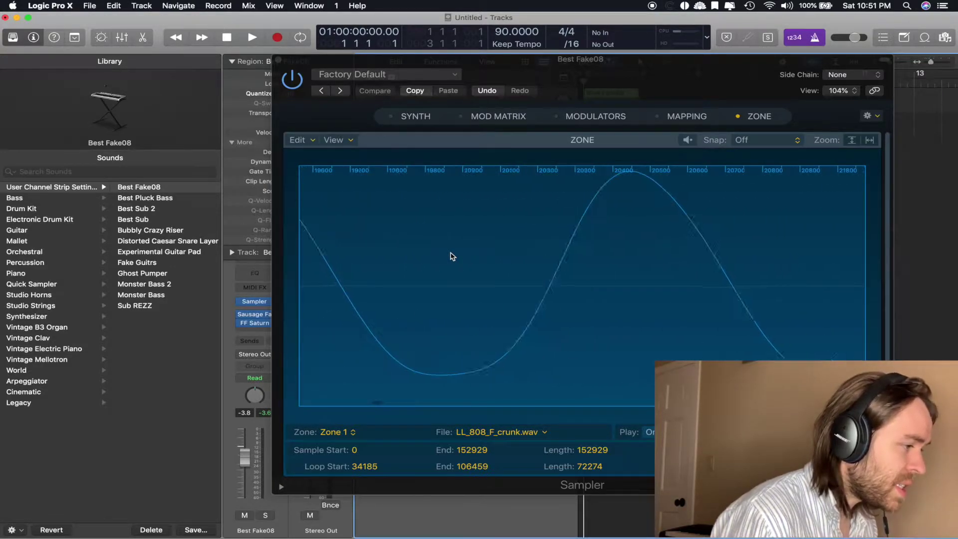
scroll(452, 257, right, 15)
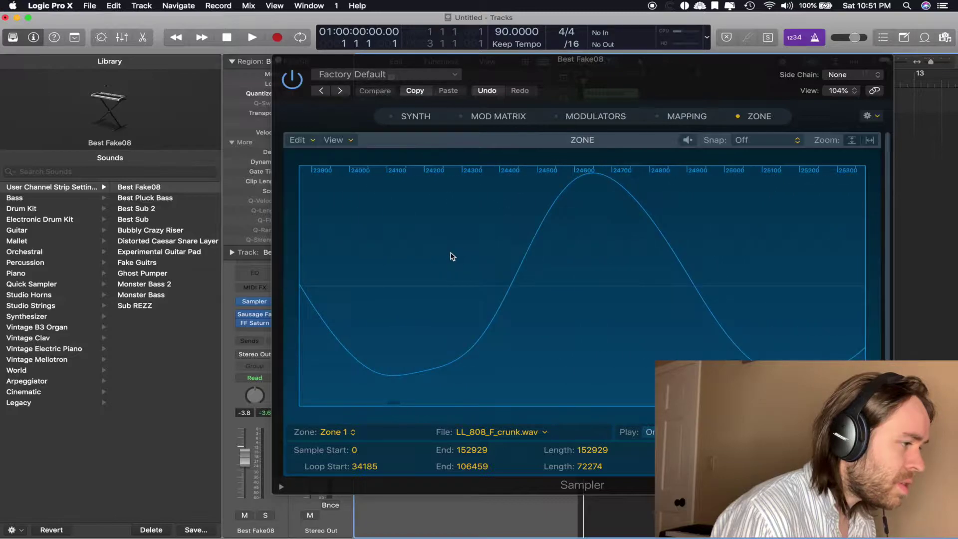
scroll(452, 256, left, 9)
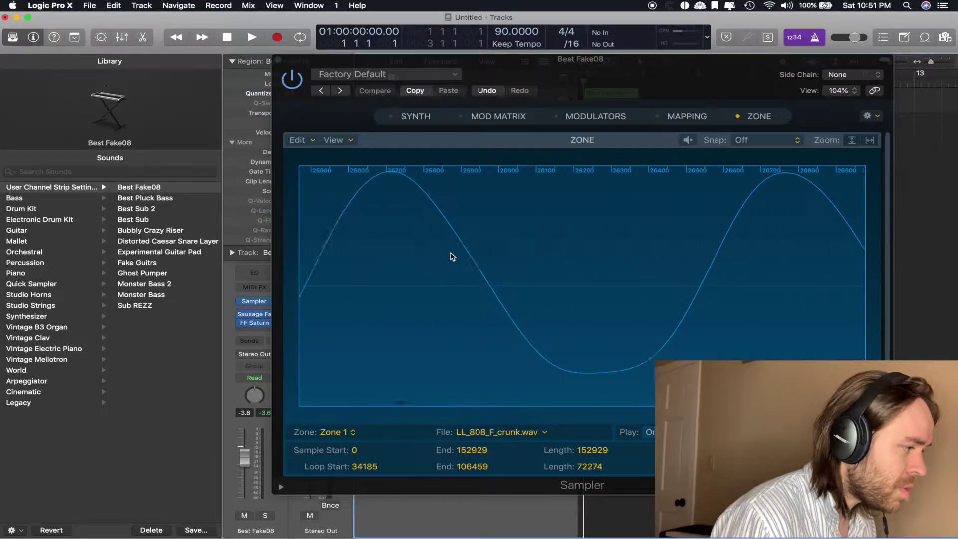
scroll(452, 257, down, 3)
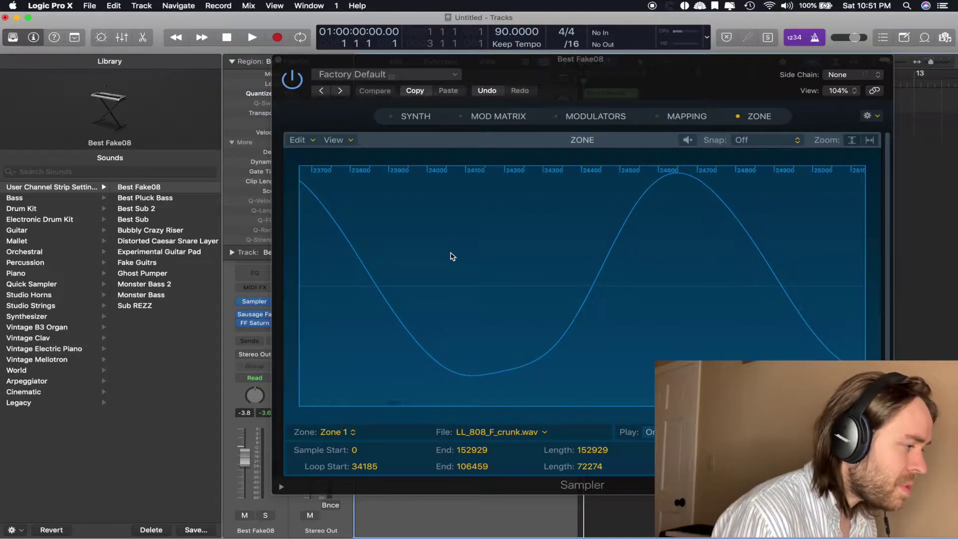
scroll(452, 256, down, 5)
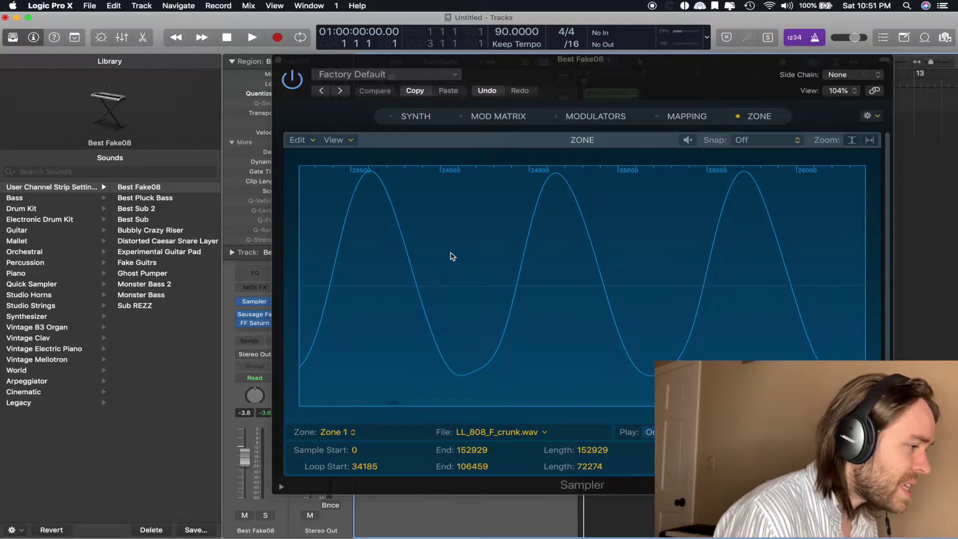
scroll(451, 256, right, 3)
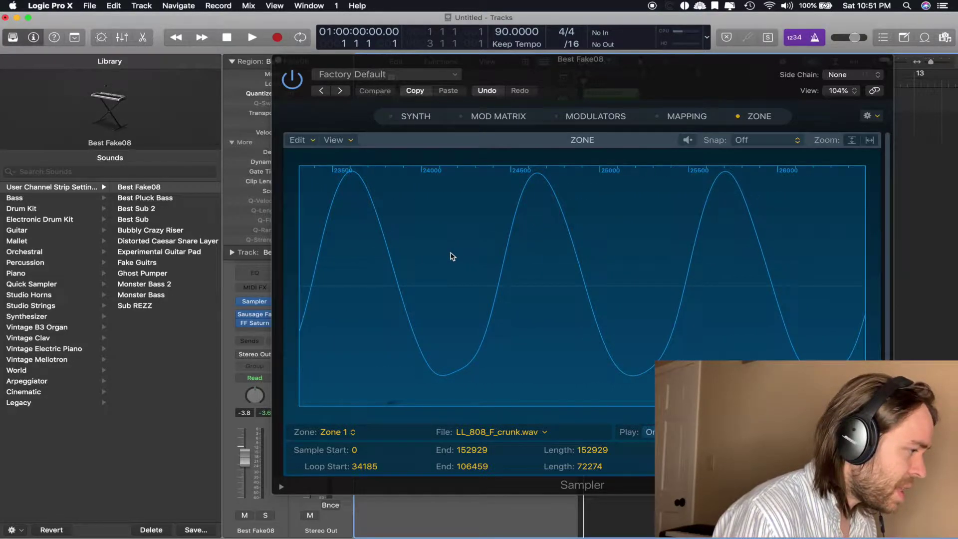
scroll(452, 257, right, 3)
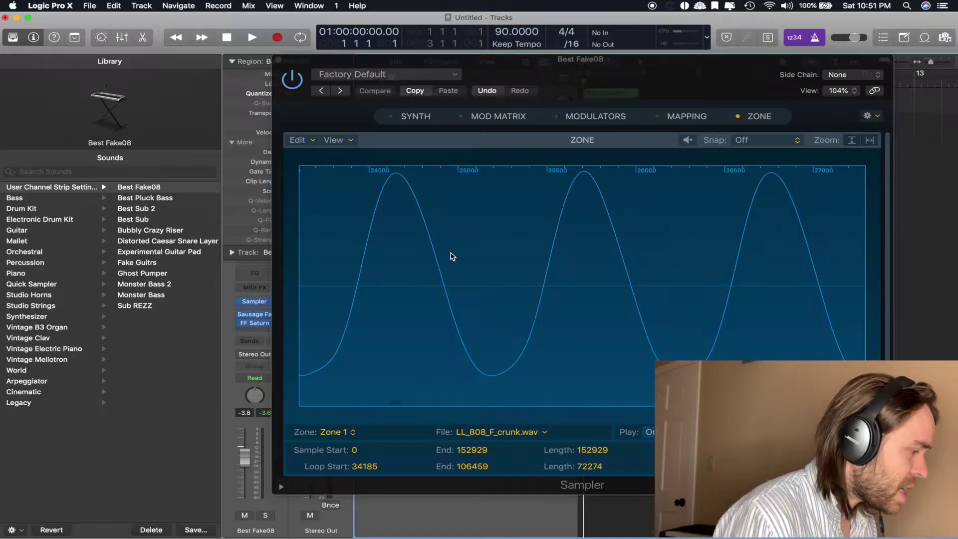
scroll(451, 256, right, 1)
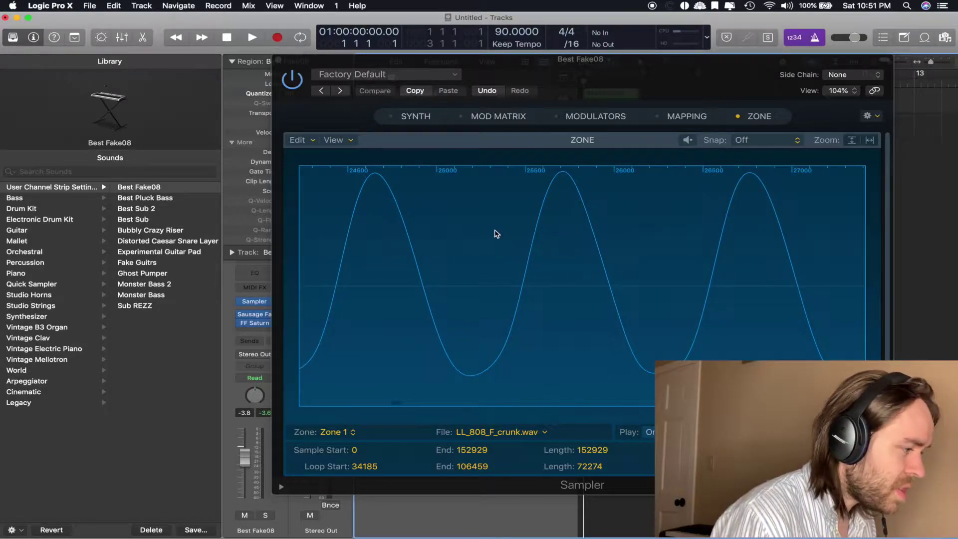
scroll(496, 234, down, 2)
scroll(496, 234, up, 3)
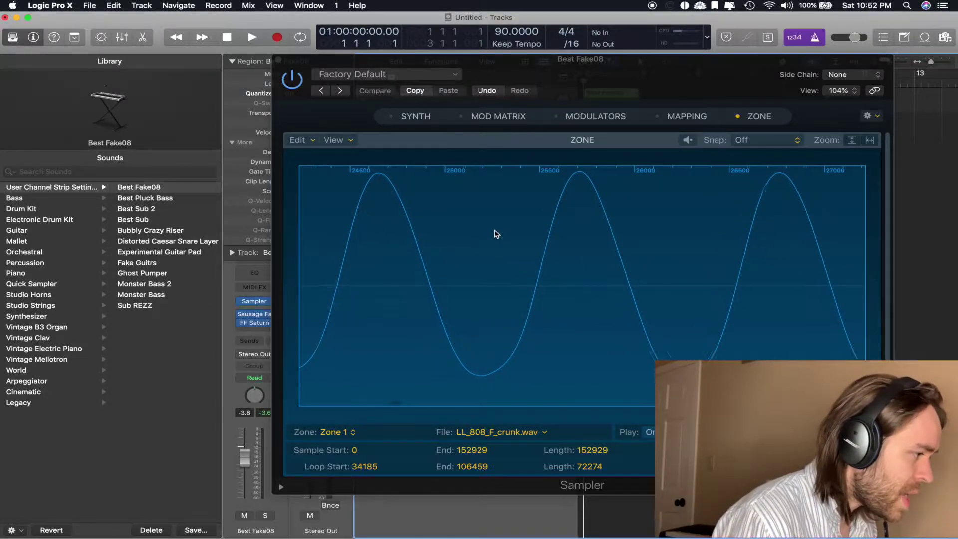
scroll(497, 234, down, 2)
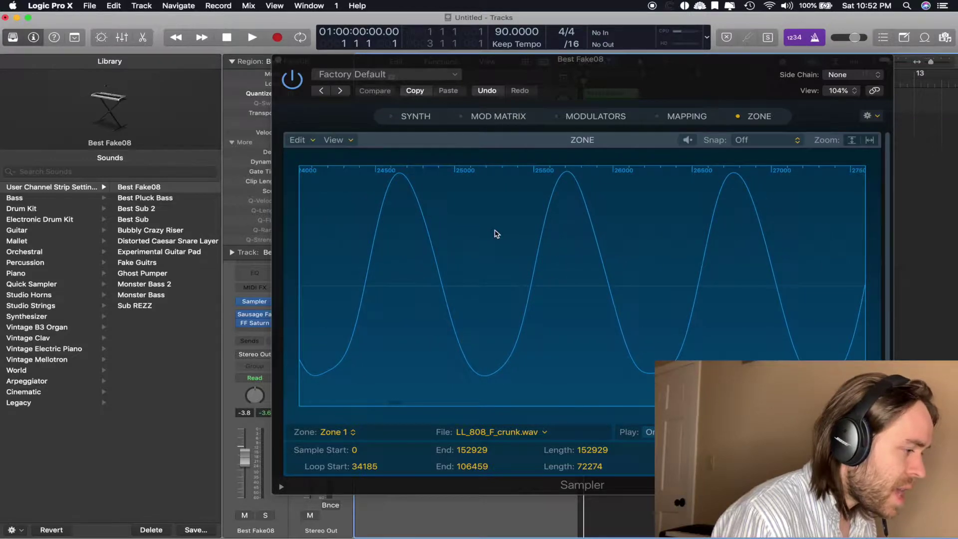
scroll(496, 233, up, 3)
scroll(497, 234, up, 1)
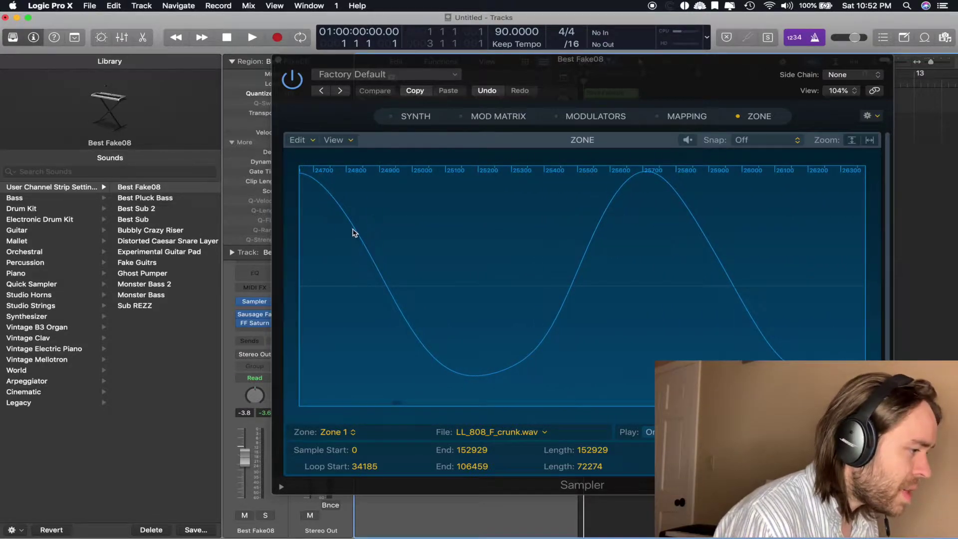
scroll(644, 379, right, 5)
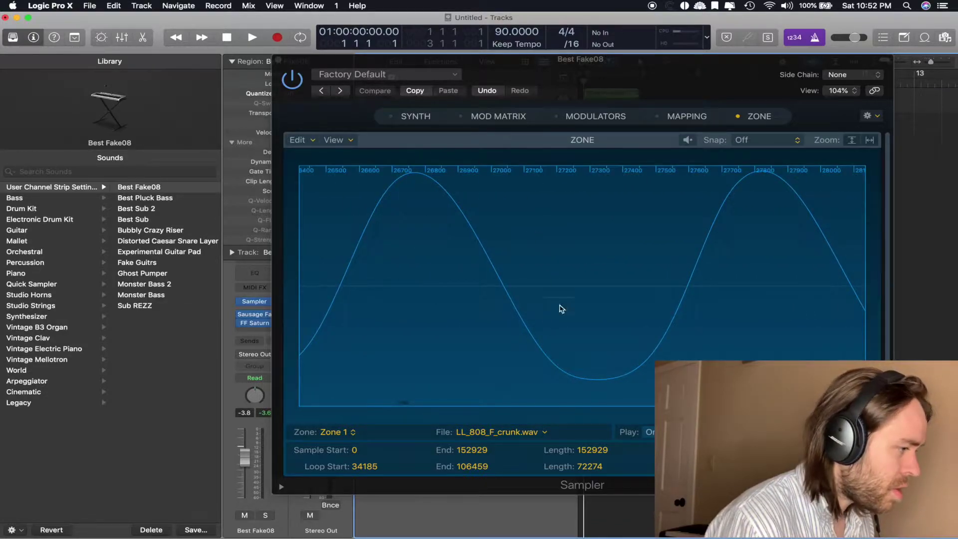
scroll(681, 303, right, 15)
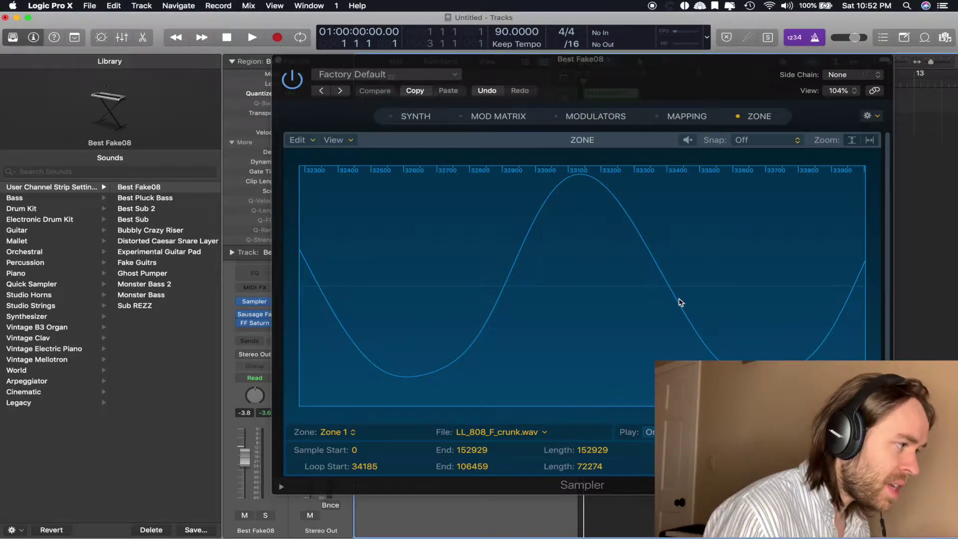
Step: Inspect the attack transient at the very start of the LL_808_F_crunk.wav waveform and compare it with the cycles that follow
scroll(542, 286, left, 12)
scroll(544, 286, down, 6)
scroll(544, 286, left, 20)
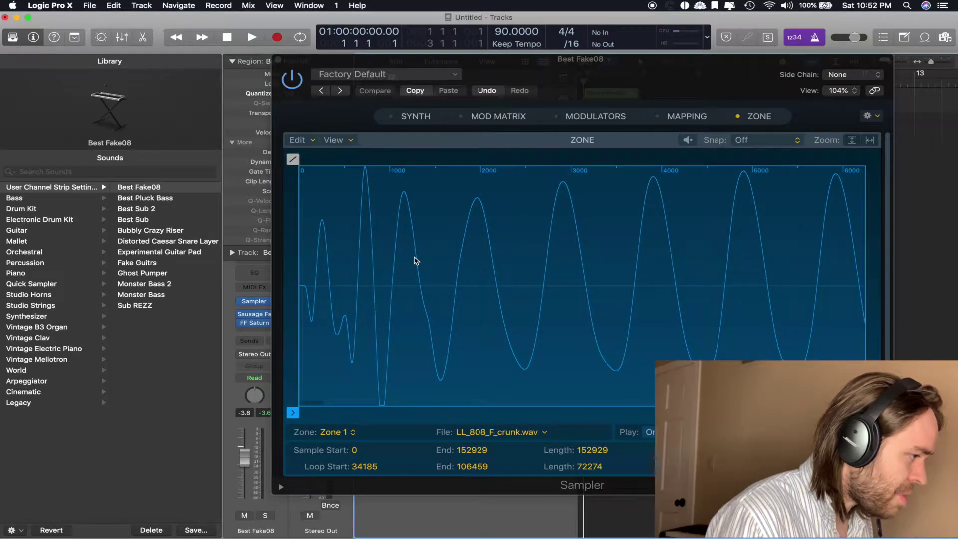
scroll(413, 261, up, 3)
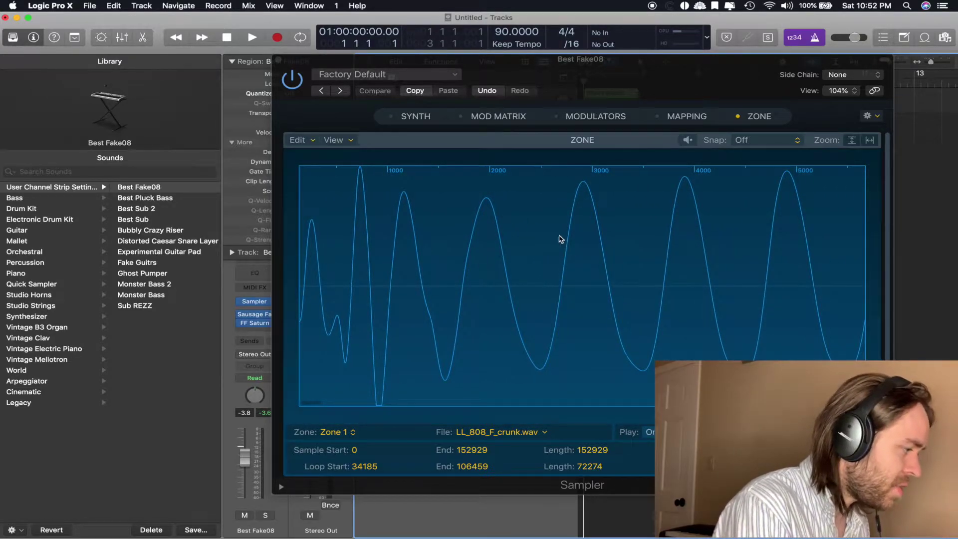
scroll(559, 238, left, 2)
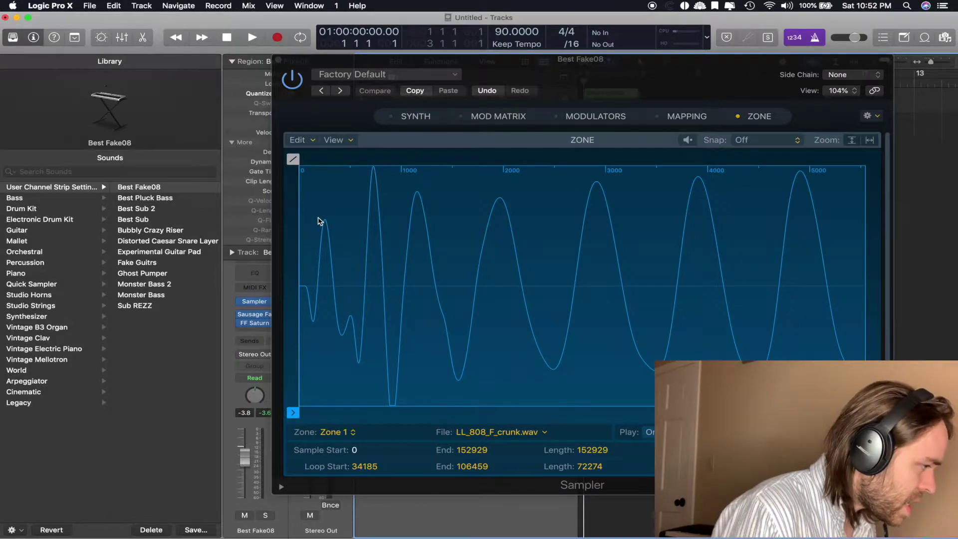
scroll(348, 268, up, 3)
scroll(348, 268, up, 3)
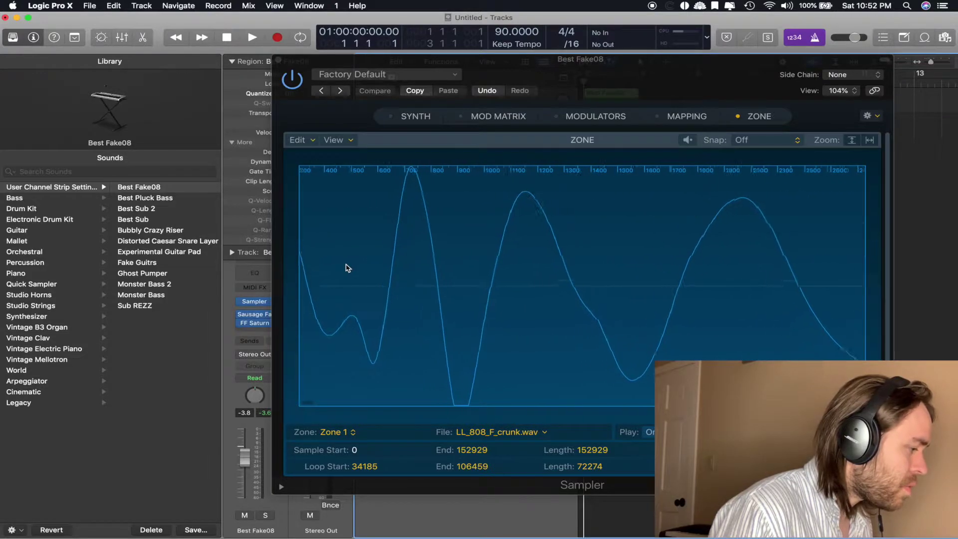
scroll(348, 268, up, 2)
scroll(348, 268, down, 3)
scroll(348, 268, up, 1)
scroll(348, 268, down, 2)
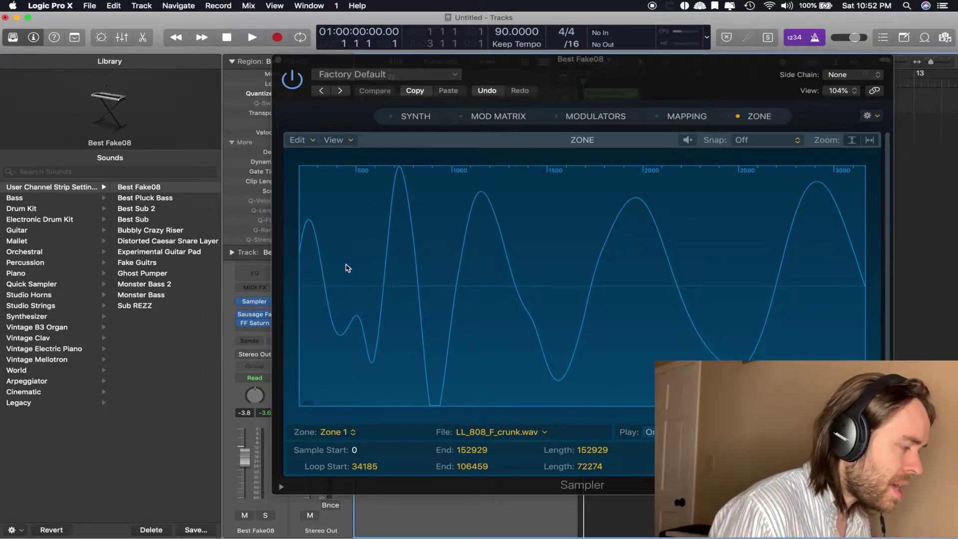
scroll(348, 268, down, 3)
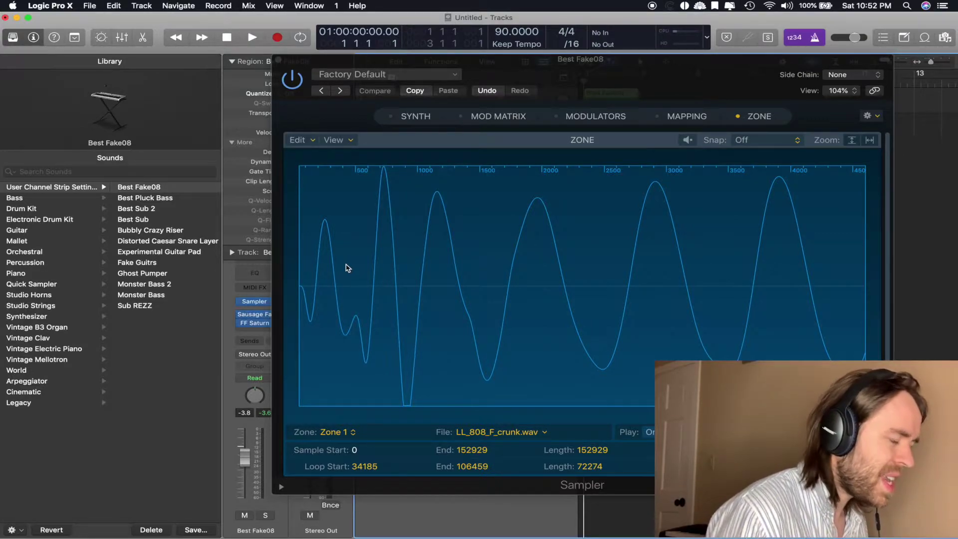
scroll(348, 268, down, 5)
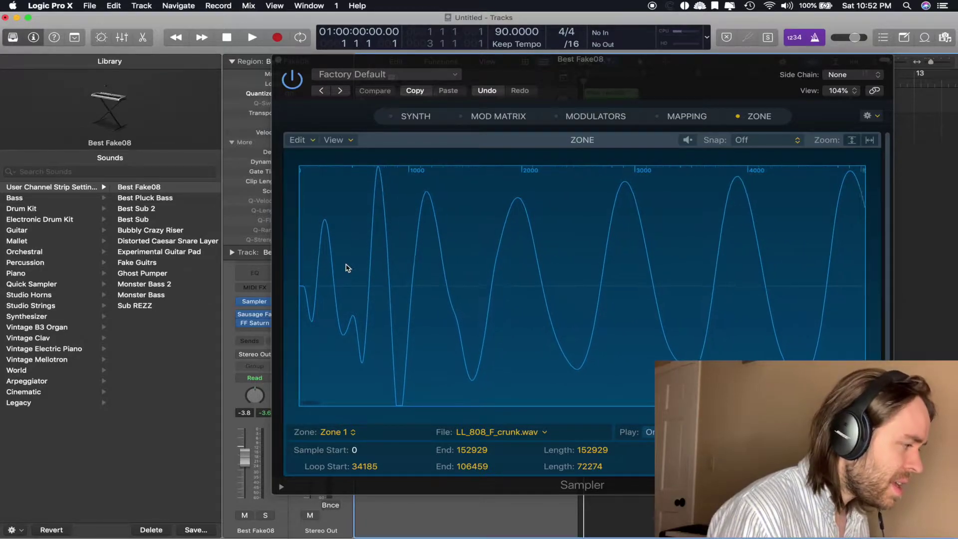
scroll(348, 268, down, 6)
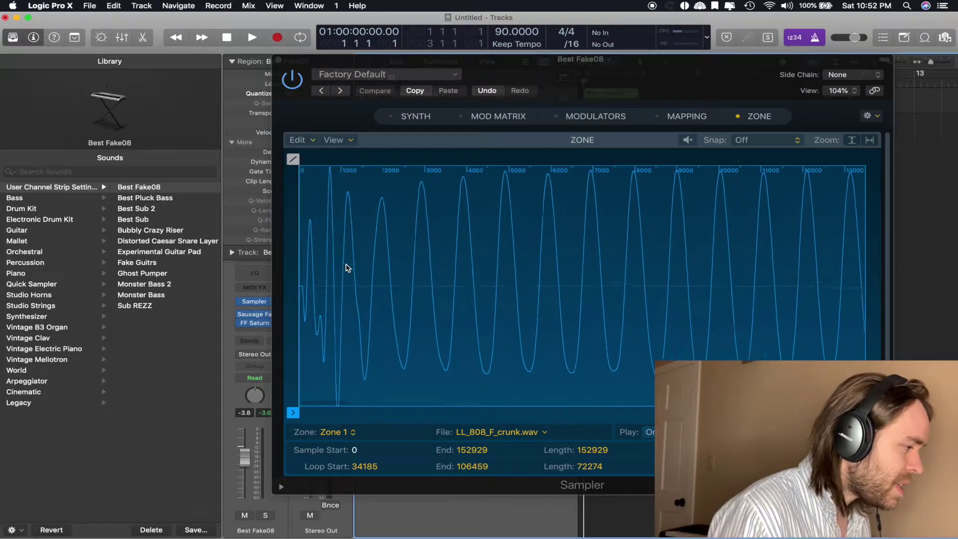
scroll(348, 268, up, 2)
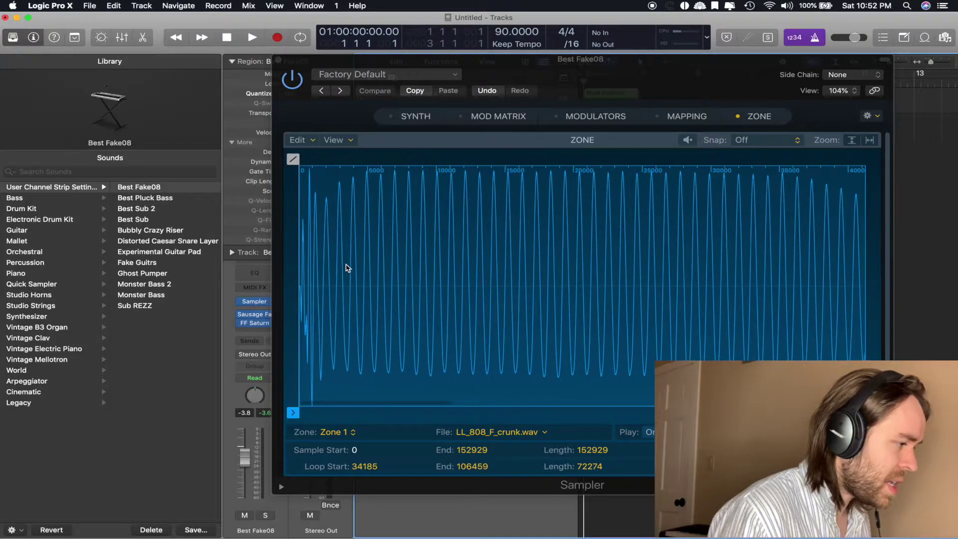
Step: Examine how the LL_808_F_crunk.wav waveform progresses from its opening attack through the sustained cycles to the fading tail
scroll(348, 268, up, 3)
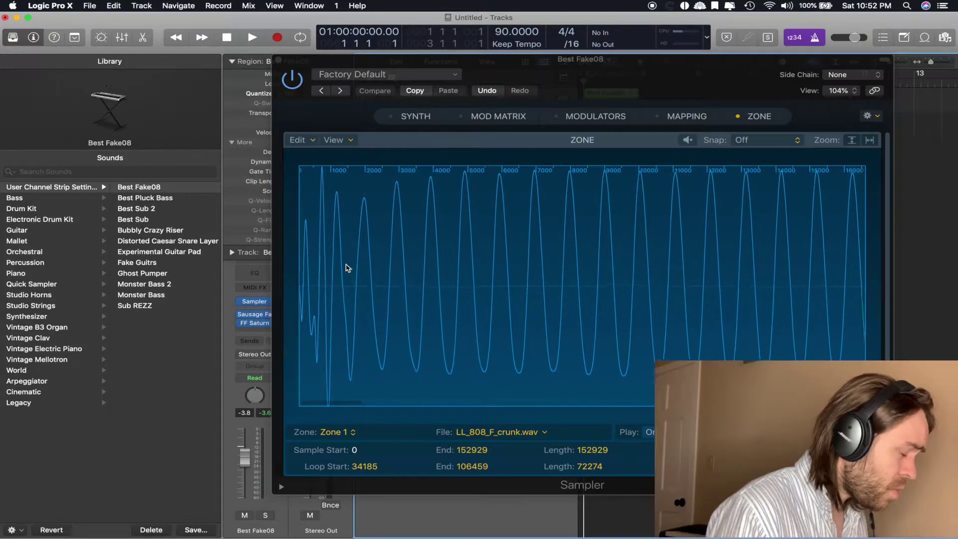
scroll(347, 269, down, 1)
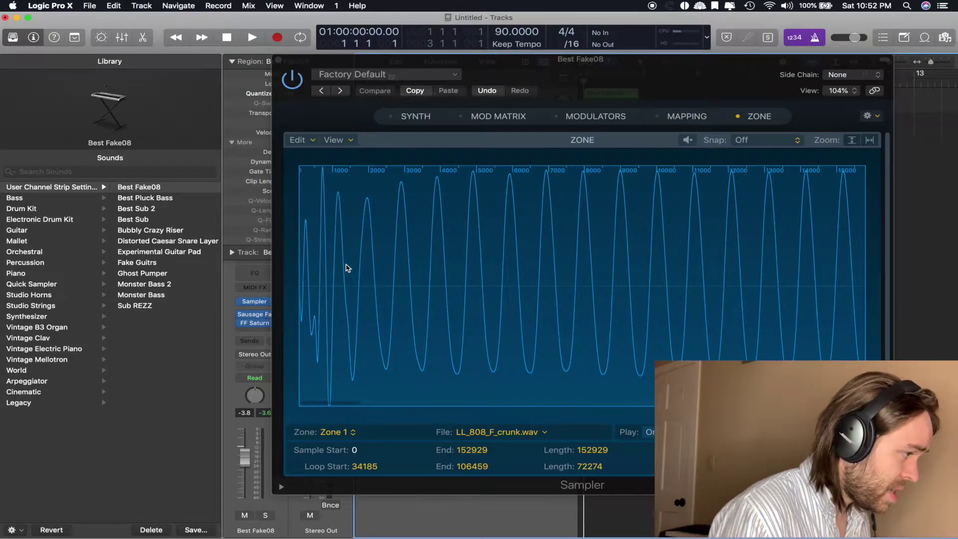
scroll(347, 268, down, 2)
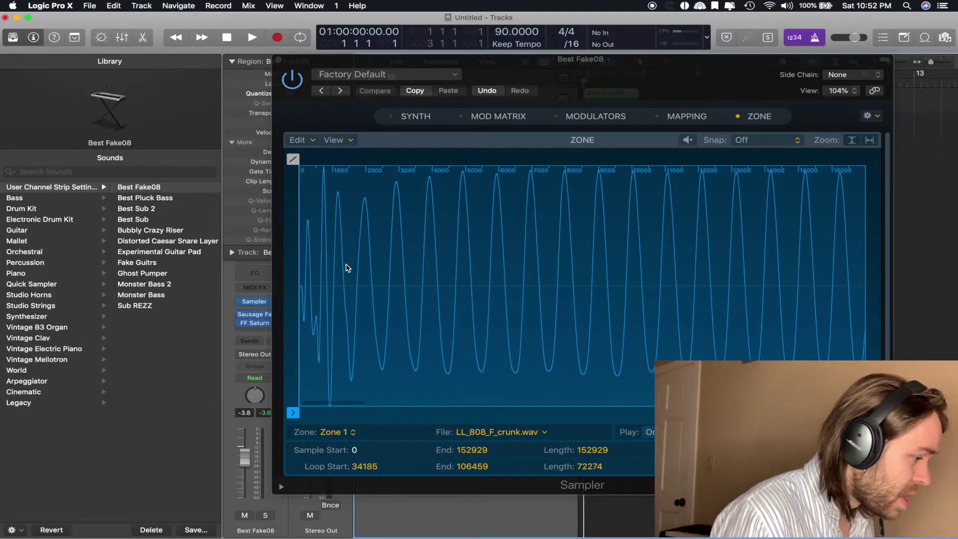
scroll(641, 351, right, 10)
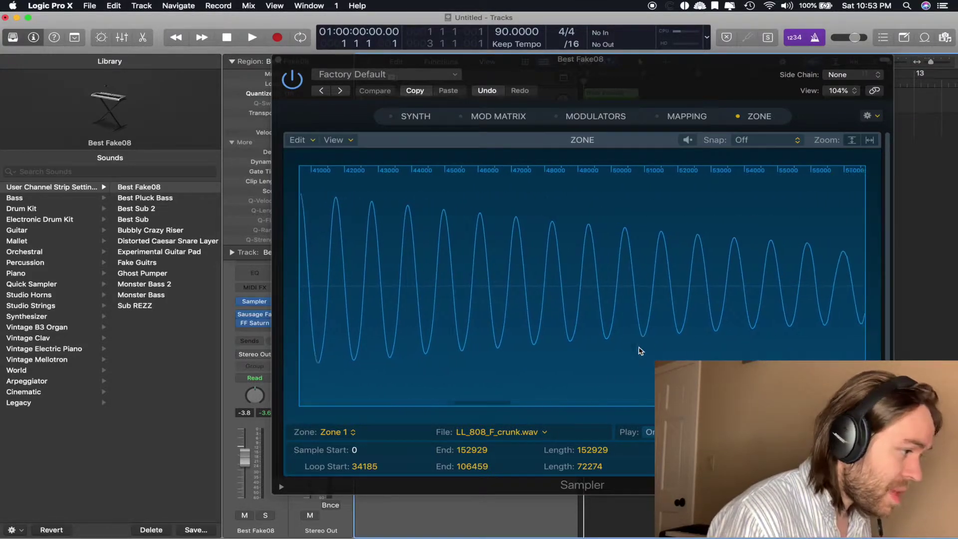
scroll(640, 351, down, 5)
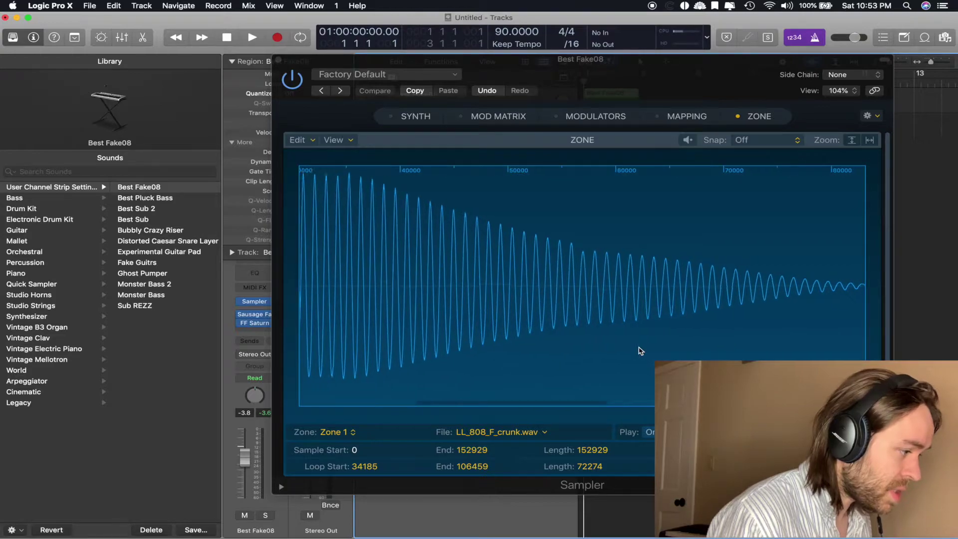
scroll(640, 351, up, 3)
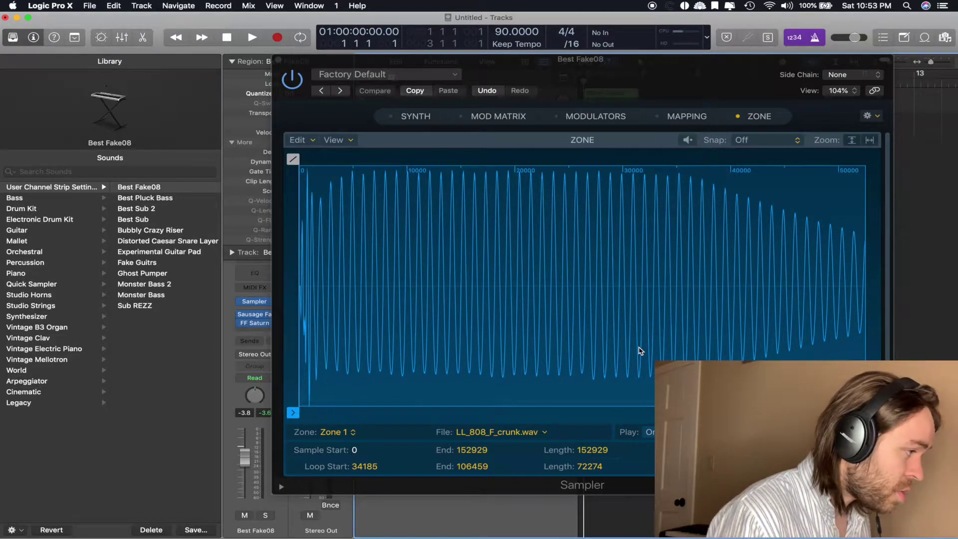
scroll(640, 351, down, 2)
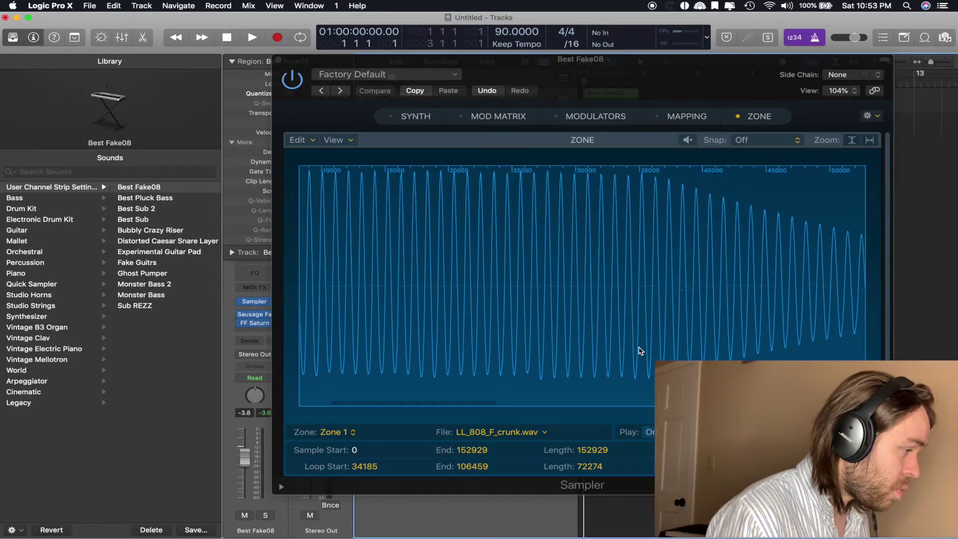
scroll(641, 351, up, 2)
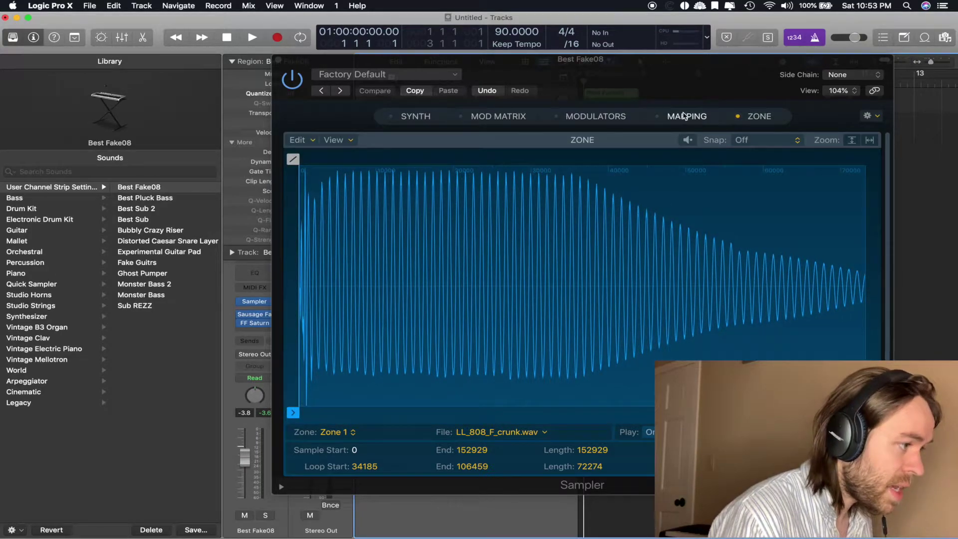
Step: Show the Sampler's Synth, Mod Matrix, Modulators and Mapping sections again alongside the Zone section
click(391, 116)
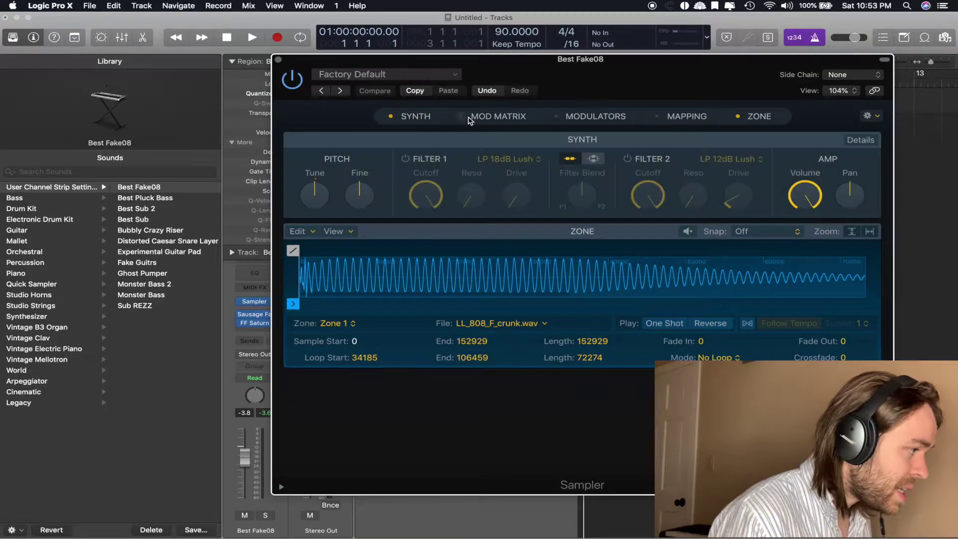
click(460, 116)
click(556, 117)
click(657, 116)
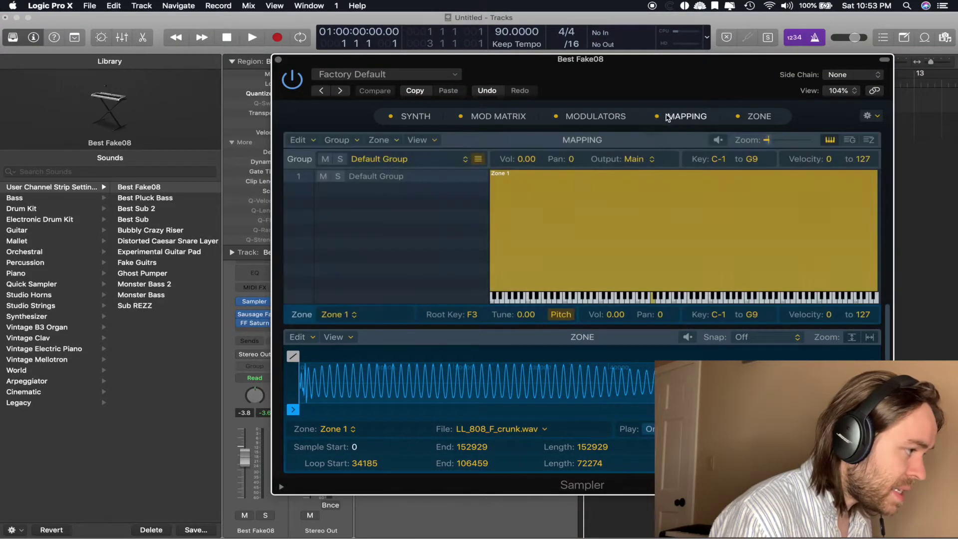
Step: Look over the Sampler's Mapping, Modulators, Mod Matrix and Synth sections to review how the 808 patch is set up
scroll(577, 210, up, 2)
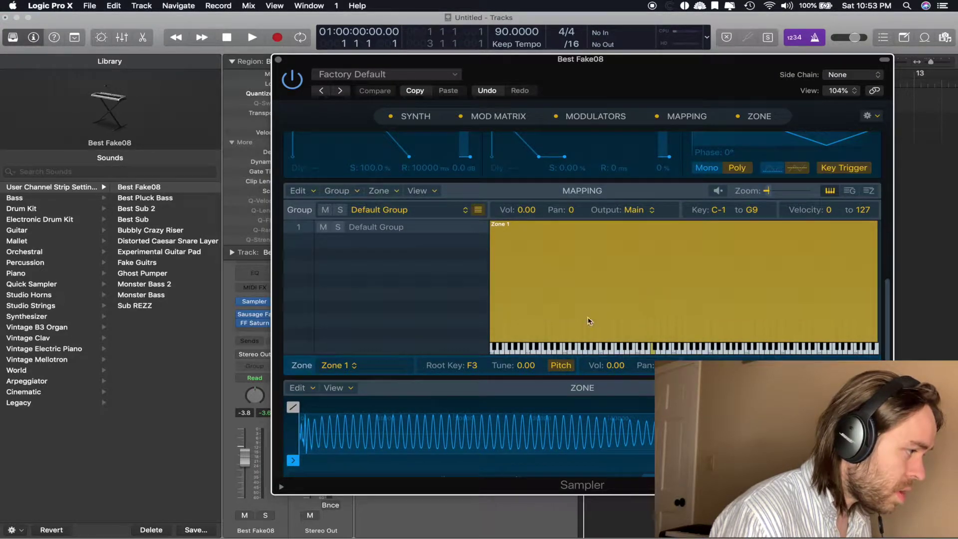
scroll(576, 350, up, 8)
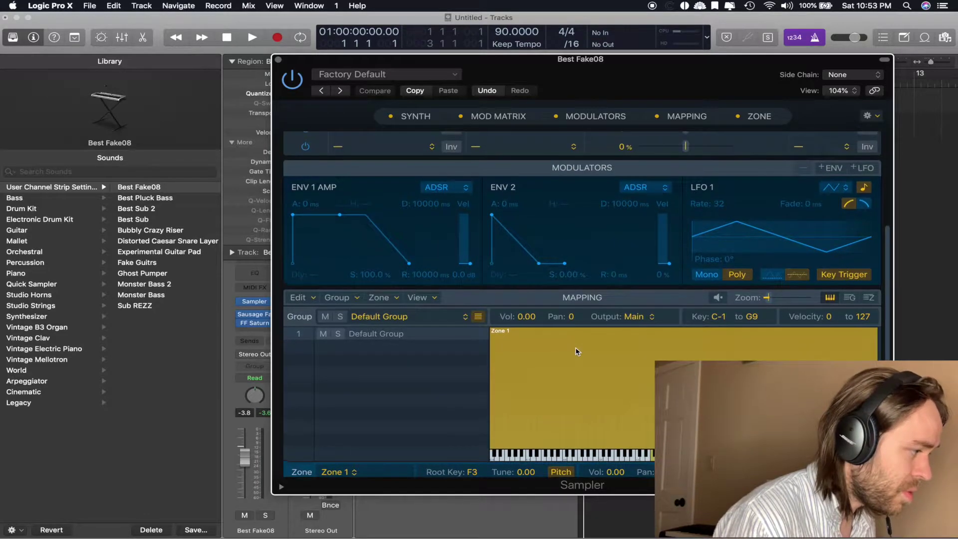
scroll(577, 350, up, 5)
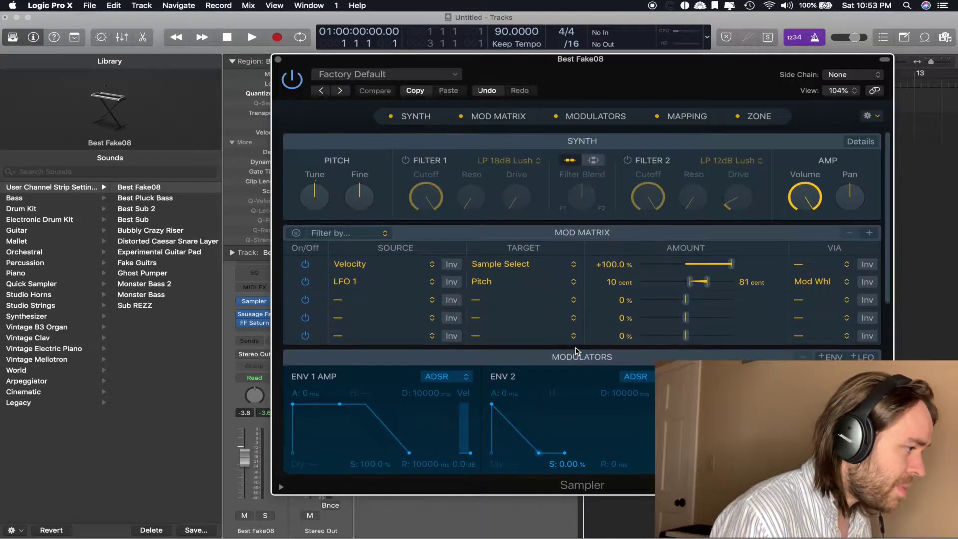
scroll(577, 351, down, 1)
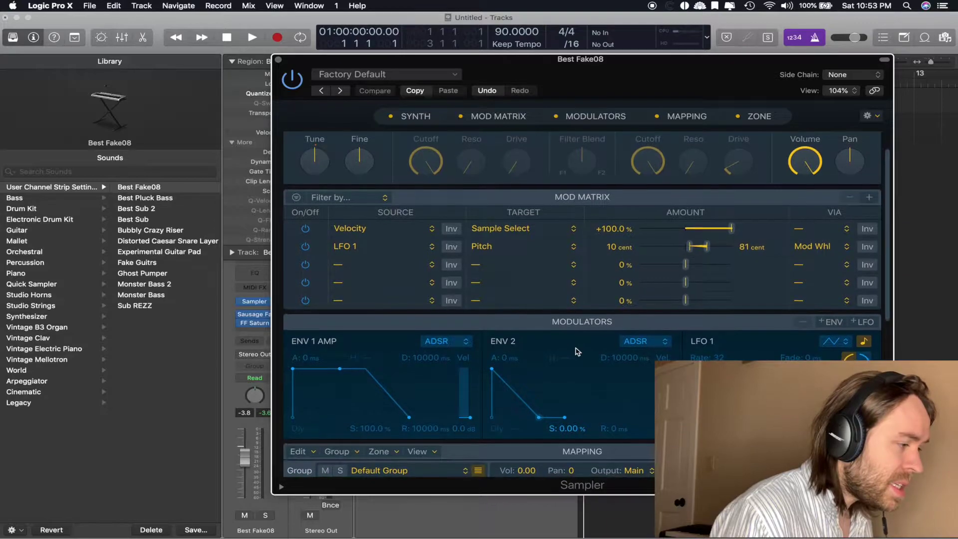
scroll(577, 352, up, 1)
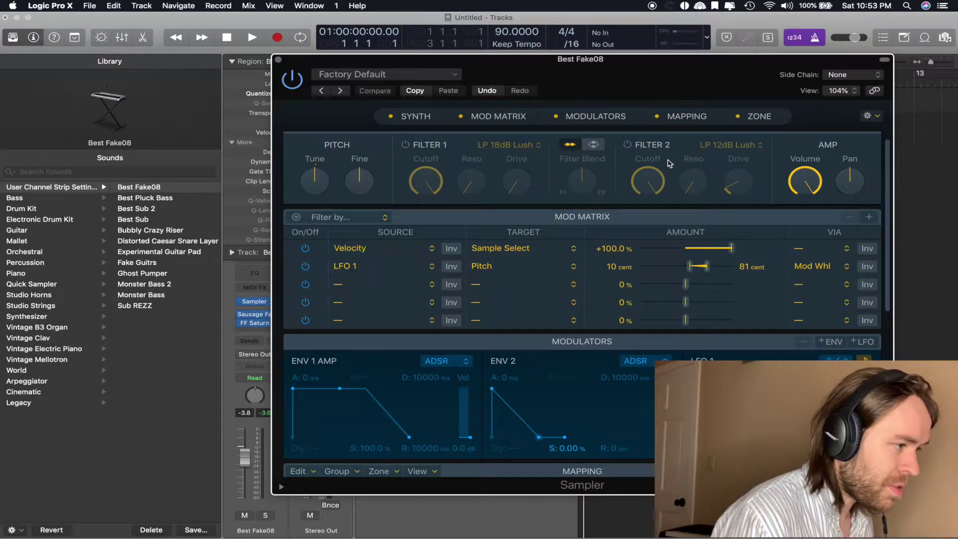
scroll(618, 195, down, 10)
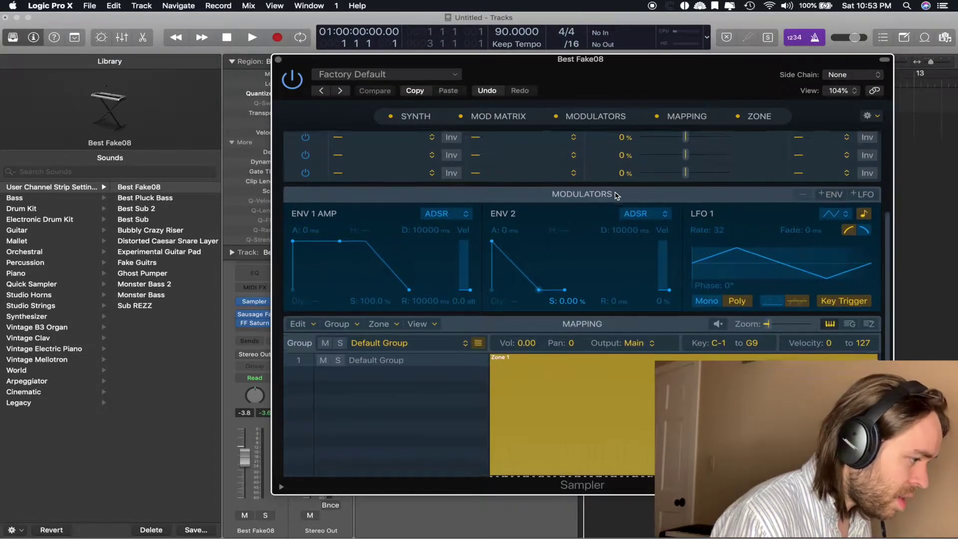
Step: Inspect the ENV 1 AMP, ENV 2 and LFO 1 settings in the Modulators section
scroll(617, 195, down, 3)
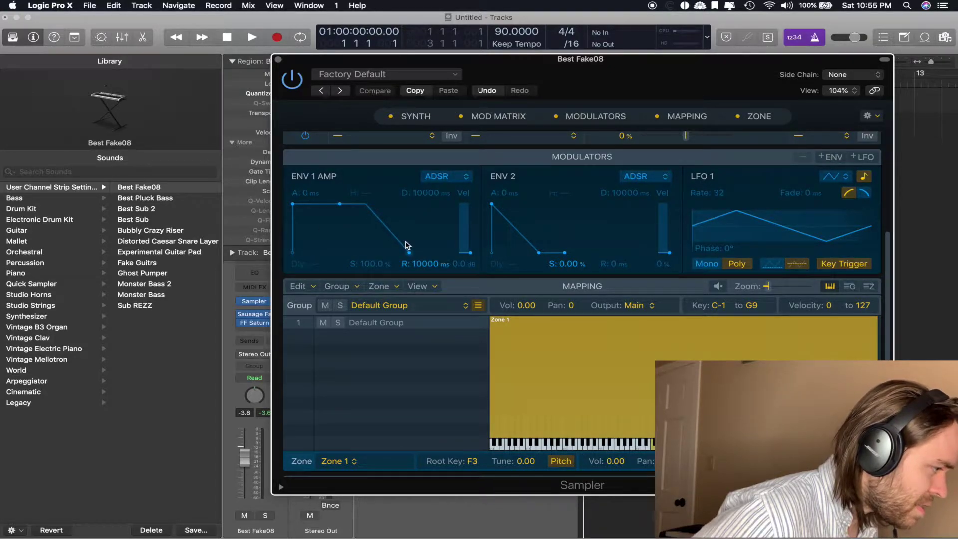
scroll(414, 237, up, 1)
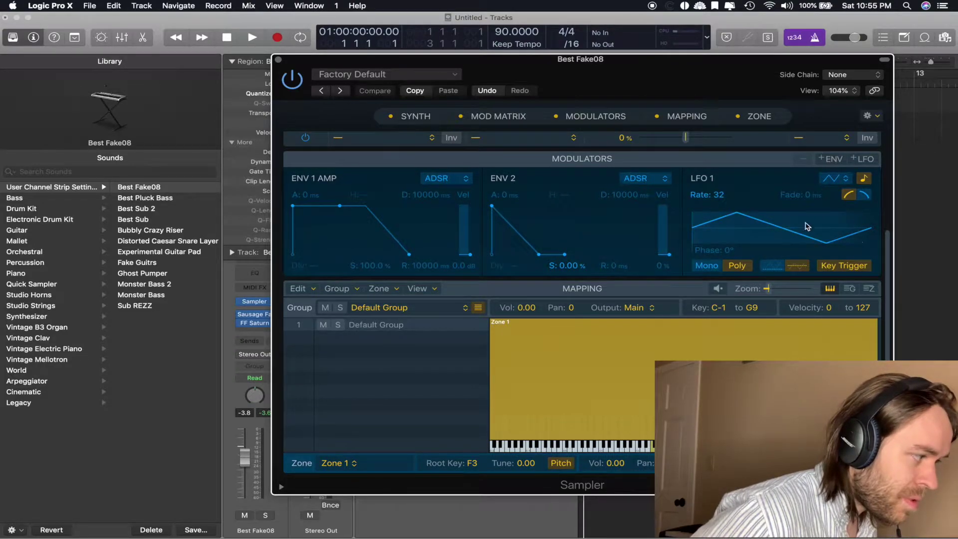
scroll(729, 186, down, 2)
scroll(729, 186, up, 2)
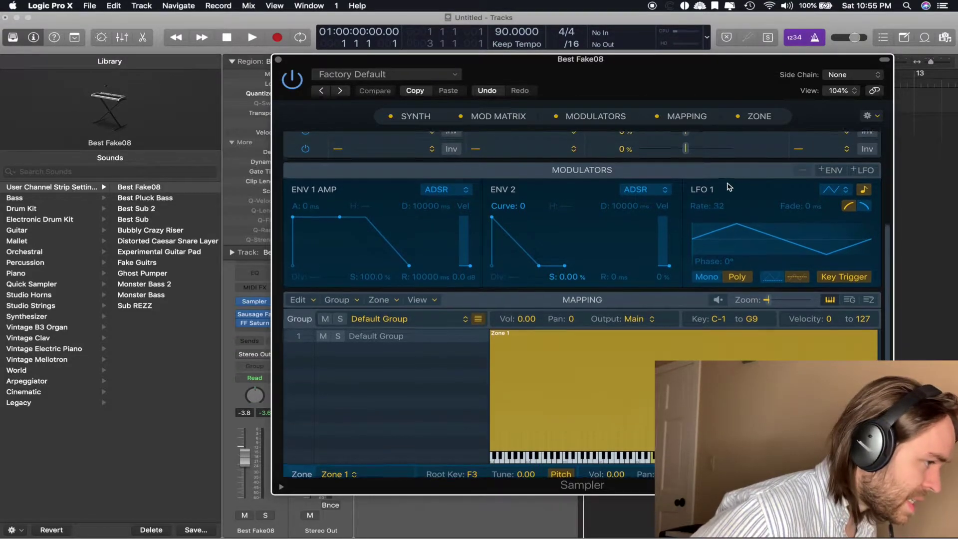
scroll(727, 187, down, 1)
scroll(727, 187, up, 1)
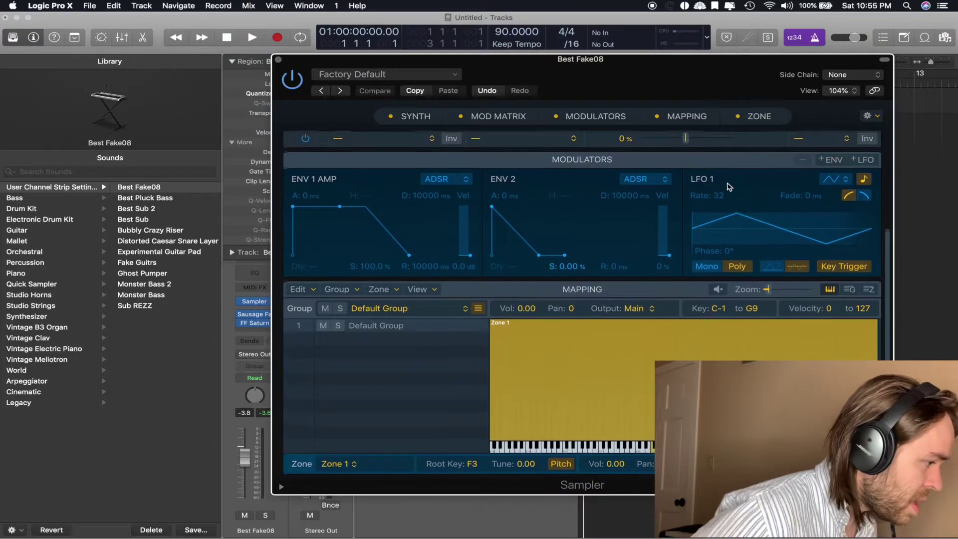
scroll(701, 172, up, 1)
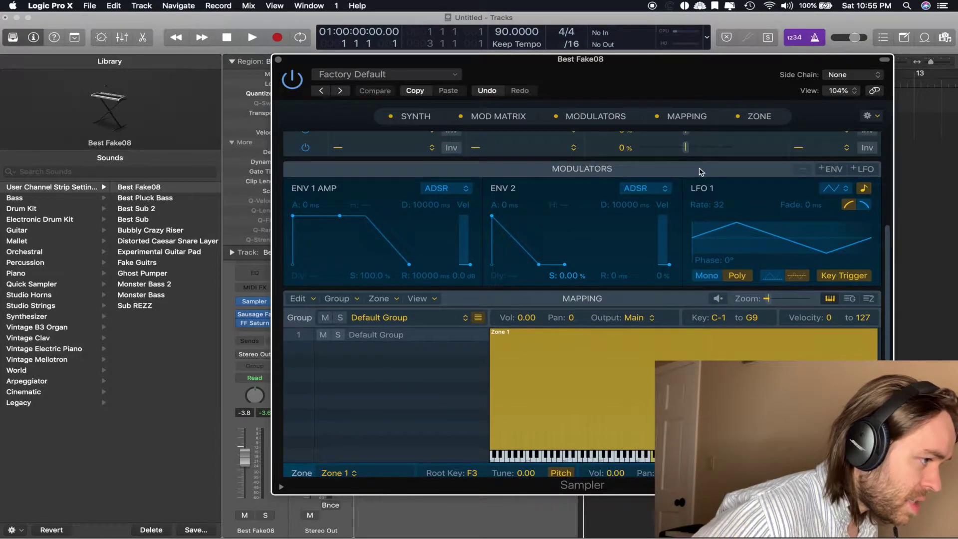
Step: Review the Mod Matrix routings, including LFO 1 to Pitch via Mod Whl, and check them against the zone's sample
scroll(701, 172, up, 10)
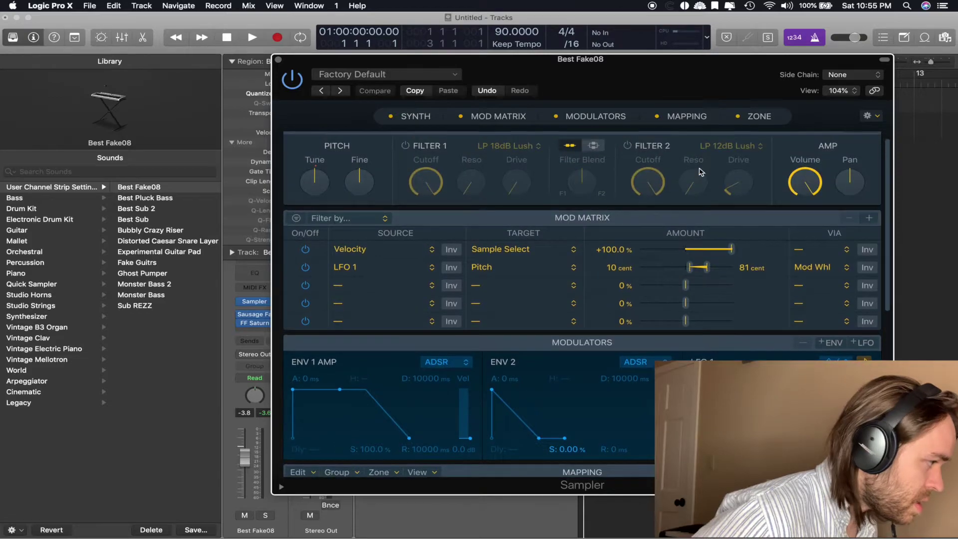
scroll(700, 172, up, 1)
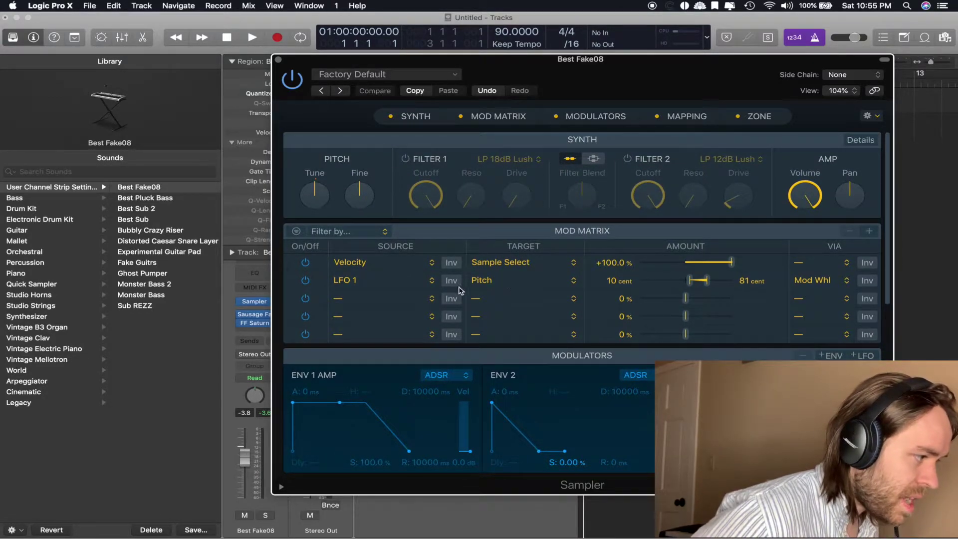
scroll(440, 173, down, 3)
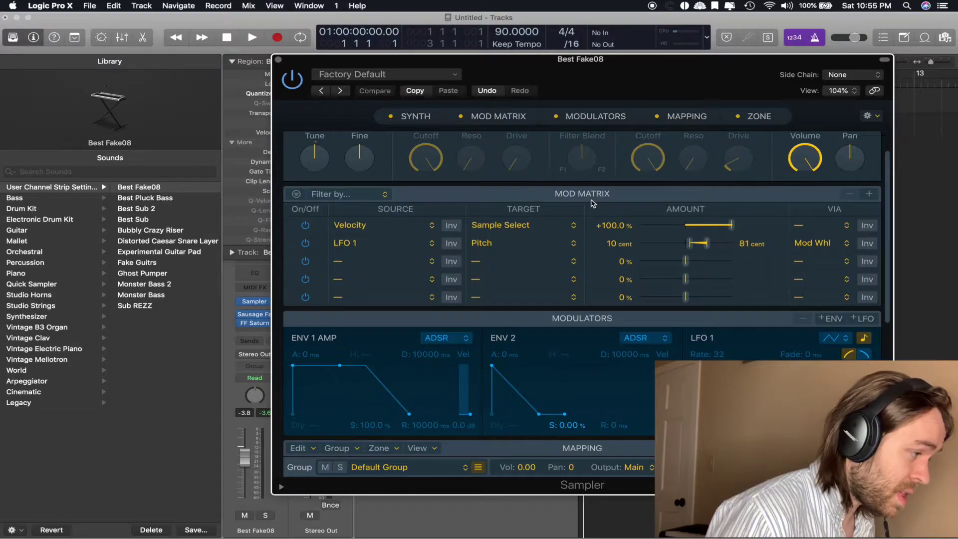
scroll(576, 257, down, 4)
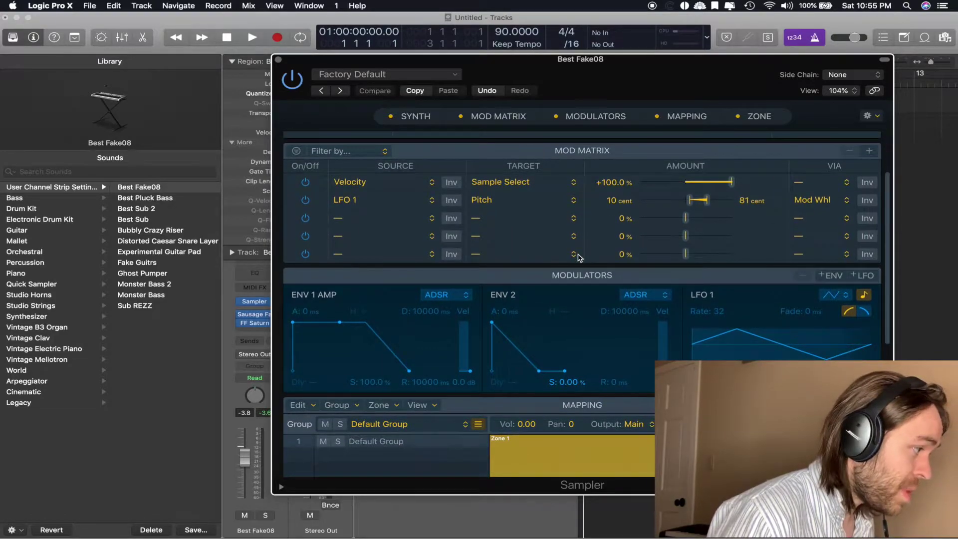
scroll(564, 178, up, 1)
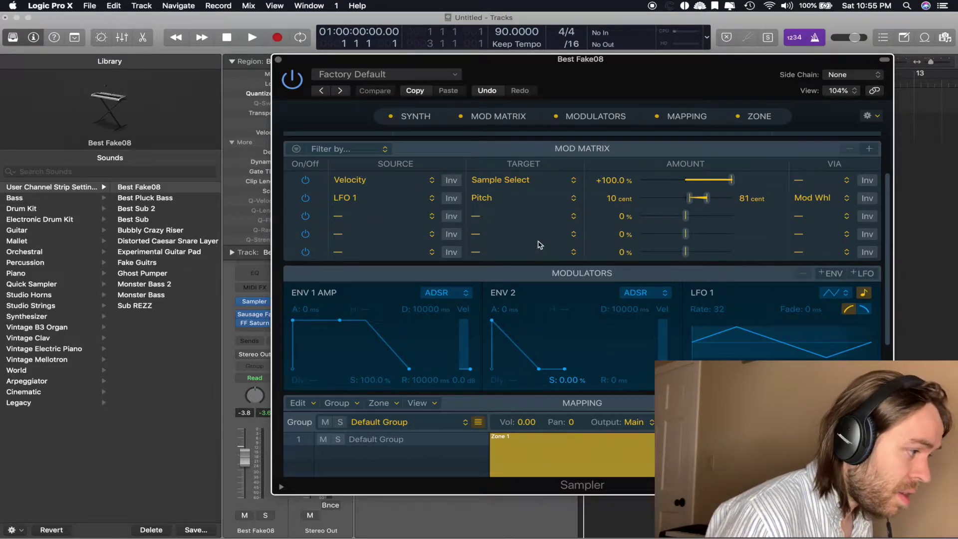
scroll(554, 285, down, 10)
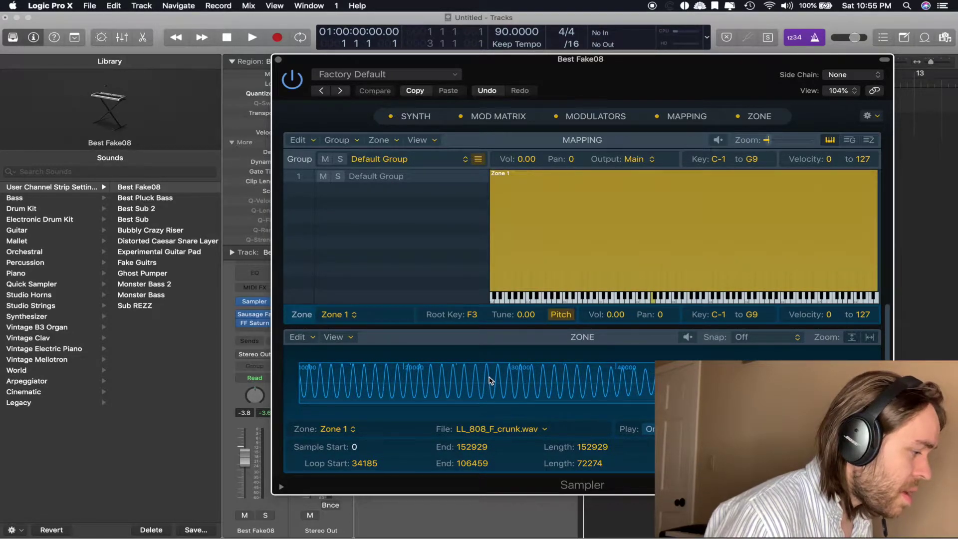
scroll(554, 199, up, 10)
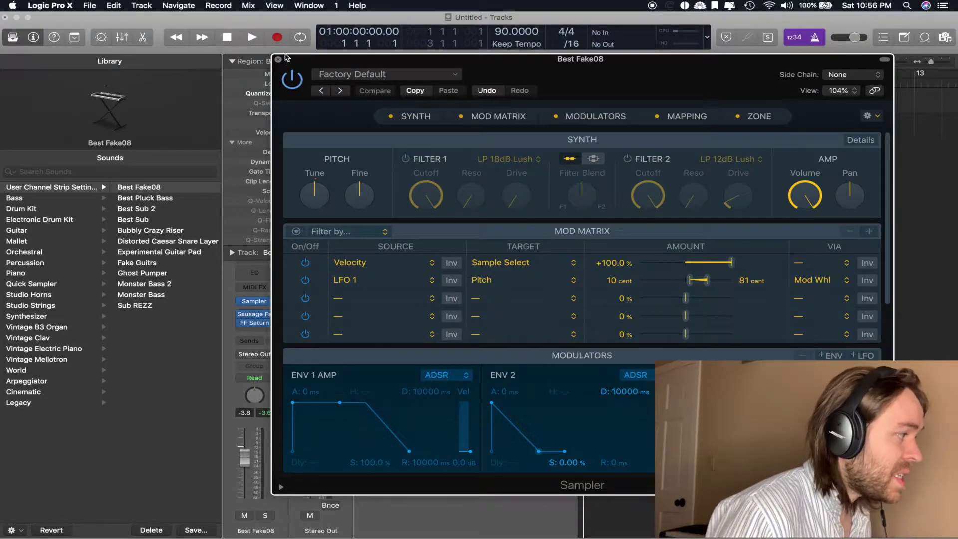
Step: Close the Sampler and play the Best Fake08 track soloed
click(279, 59)
click(428, 105)
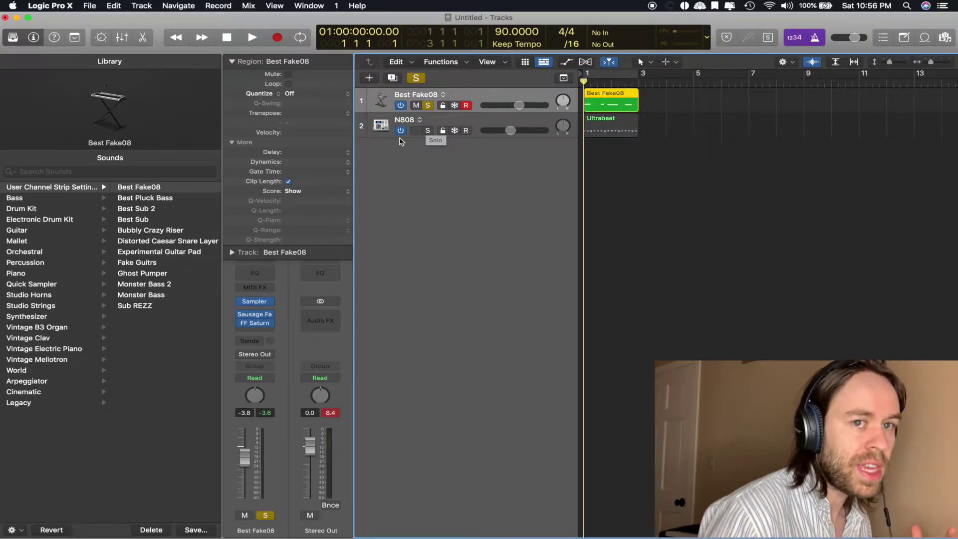
key(space)
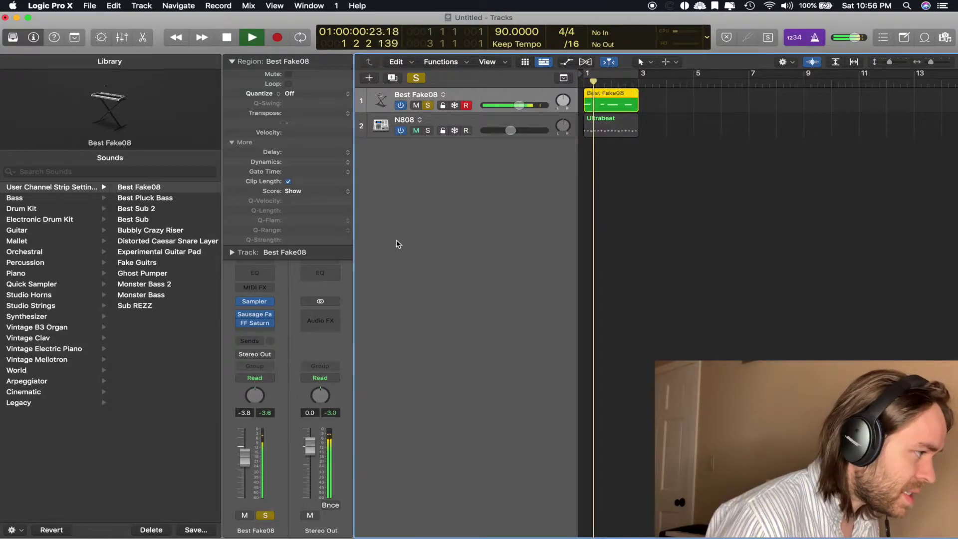
Step: Lower the Best Fake08 track volume to -4.7 dB and play it looped with Cycle over bars 1 to 3
drag(519, 105, 517, 105)
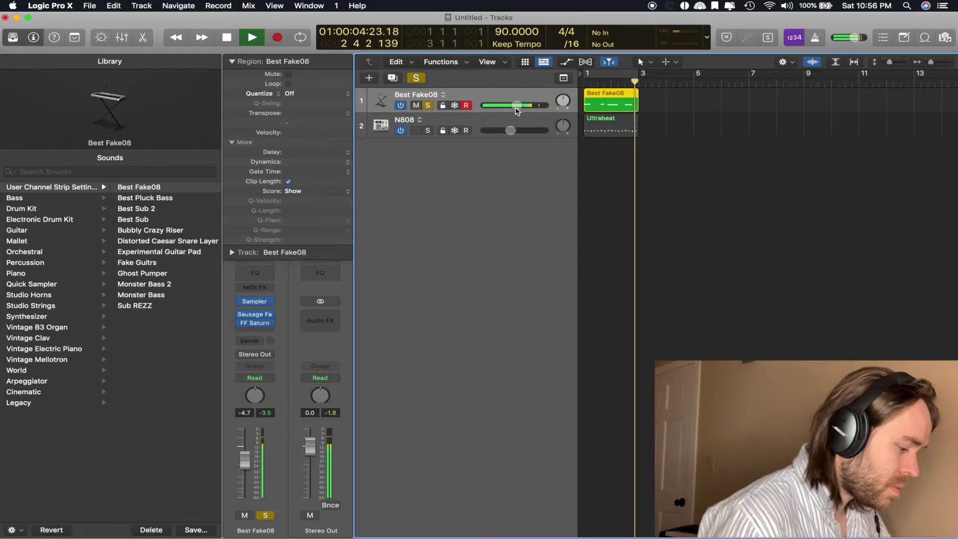
key(space)
key(c)
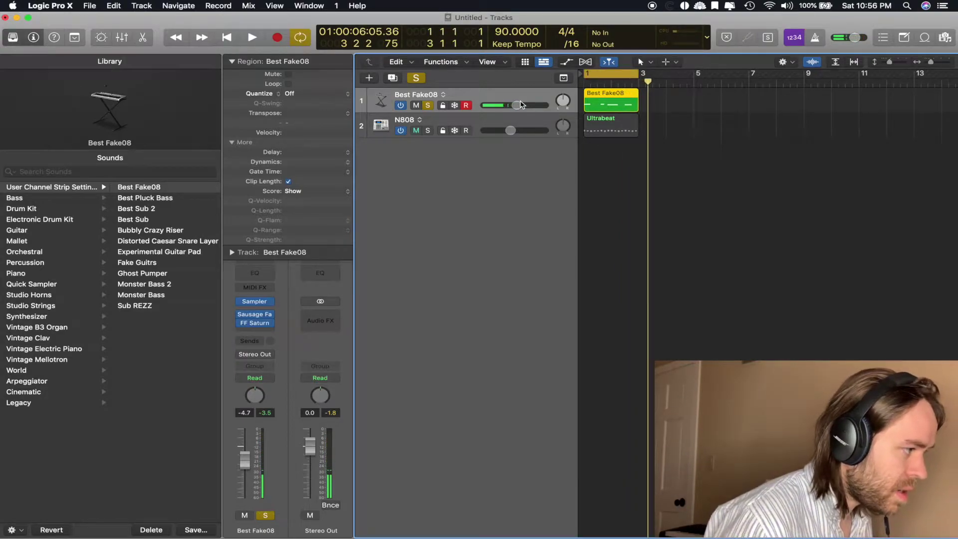
key(space)
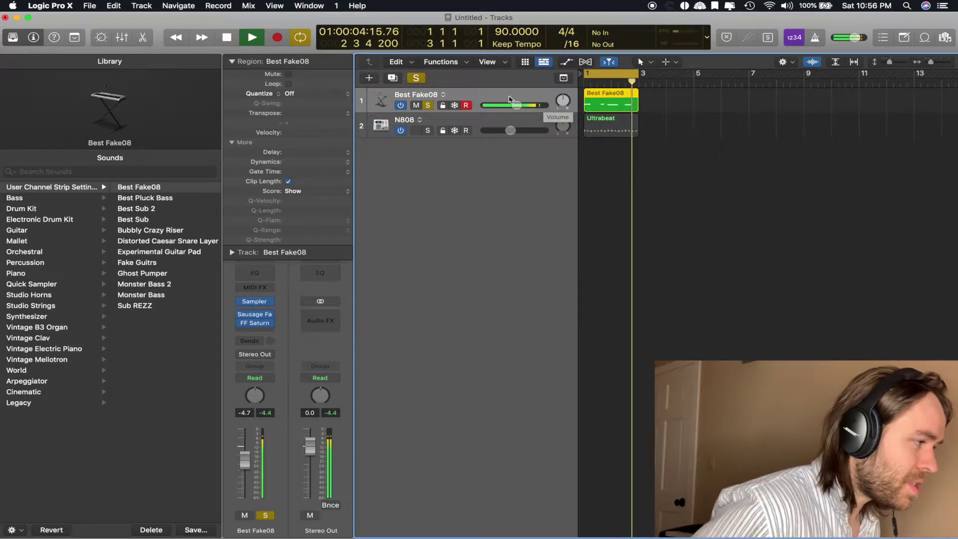
Step: Turn off the Best Fake08 solo to hear both tracks, stop playback and collapse the Region inspector
click(428, 105)
key(space)
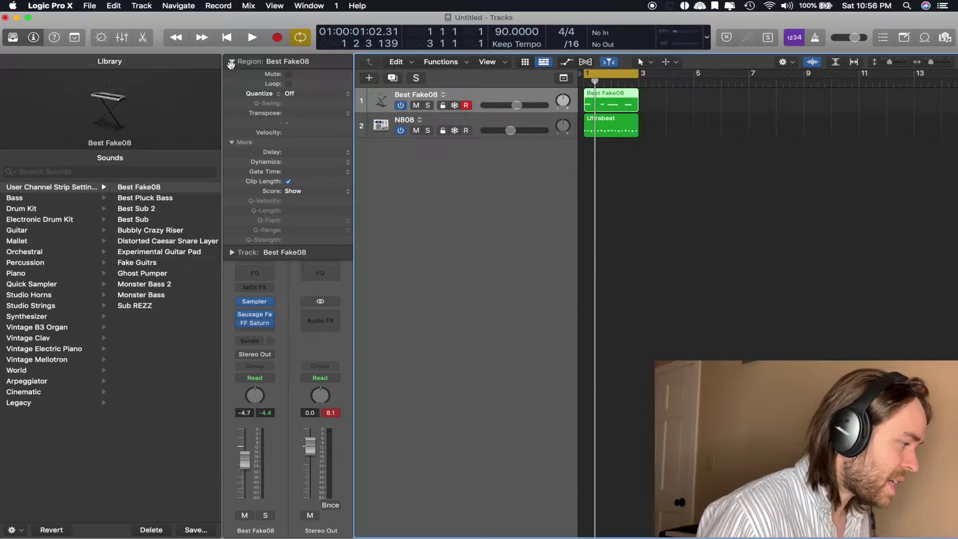
click(231, 64)
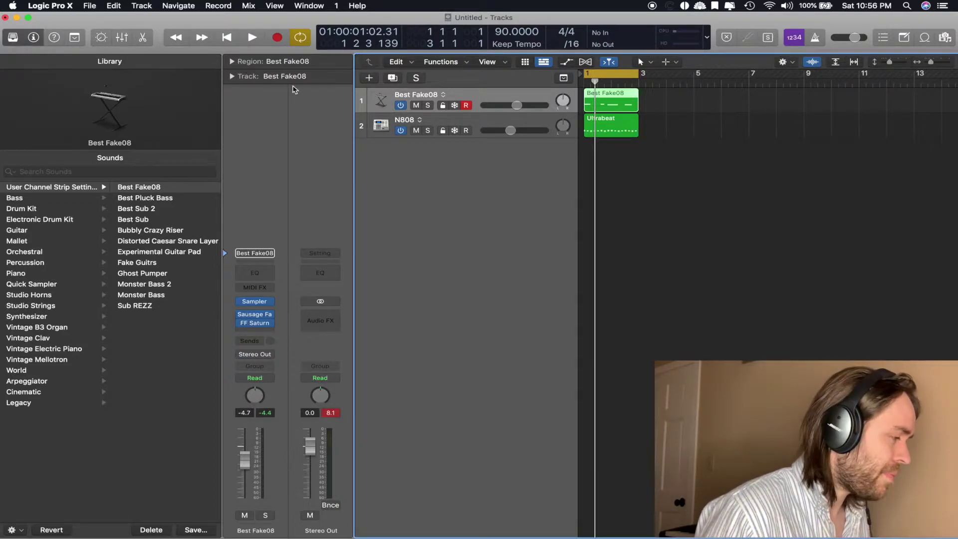
Step: Open Sausage Fattener on the Best Fake08 track, review its Fatness and Color settings, play the track soloed and close the plug-in
mouse_move(259, 325)
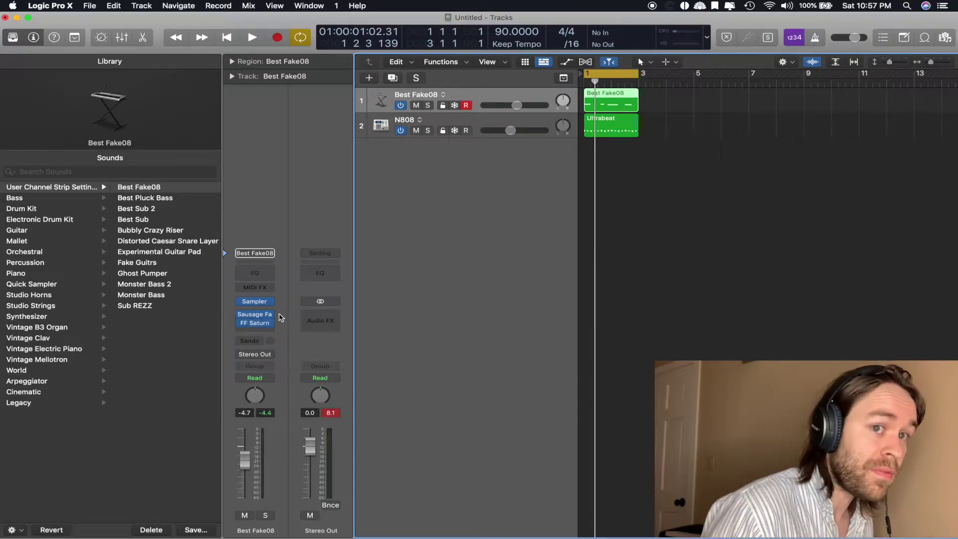
mouse_move(256, 305)
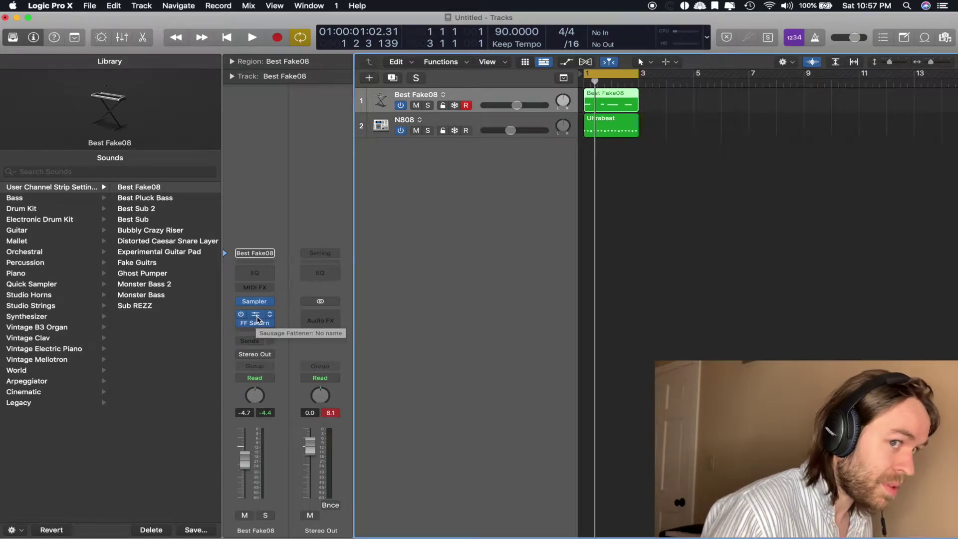
click(258, 318)
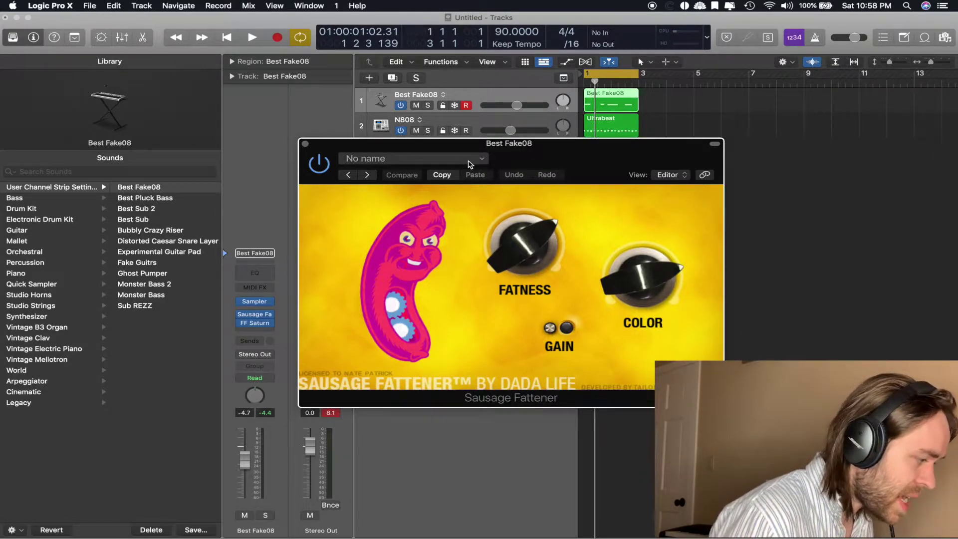
key(s)
key(space)
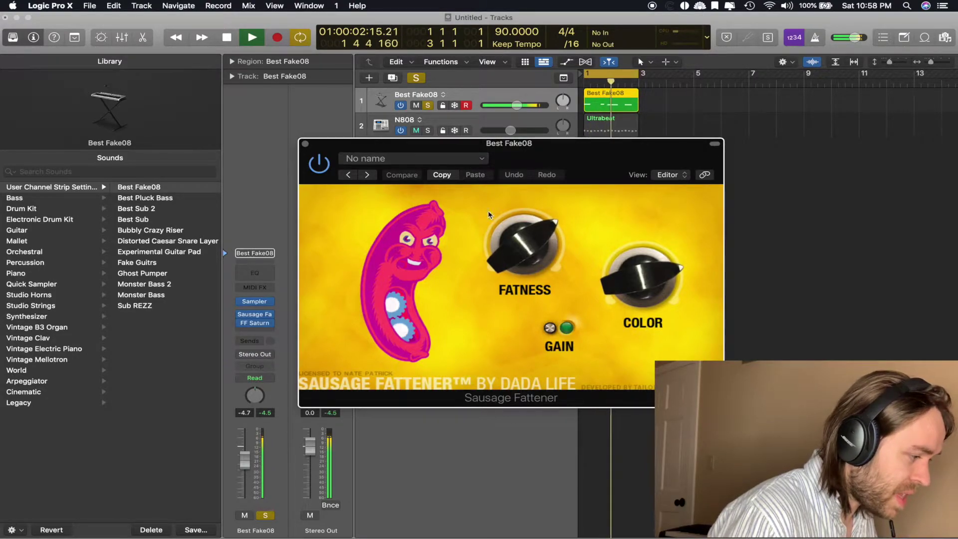
key(space)
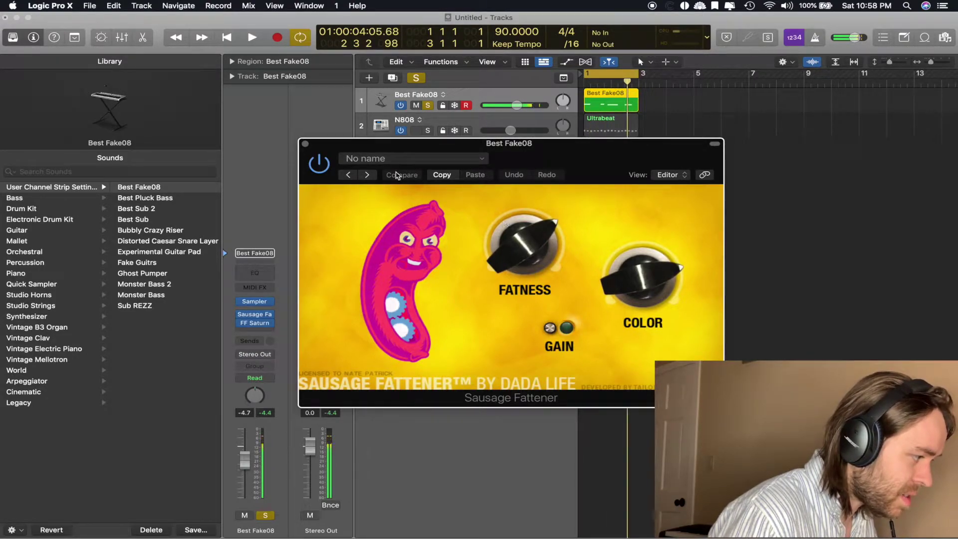
click(305, 143)
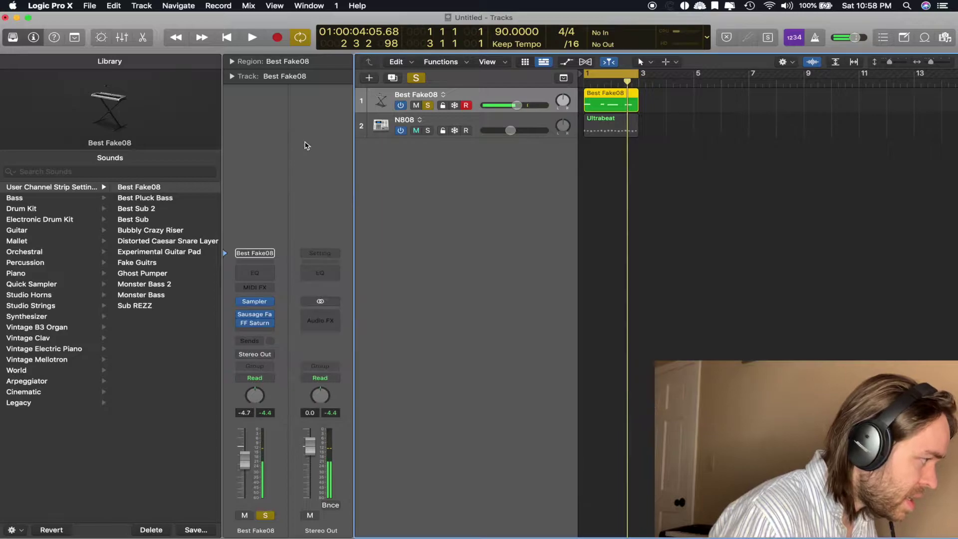
Step: Open FF Saturn on the Best Fake08 track and examine band 1's Heavy Saturation drive and tone settings against band 2
click(255, 324)
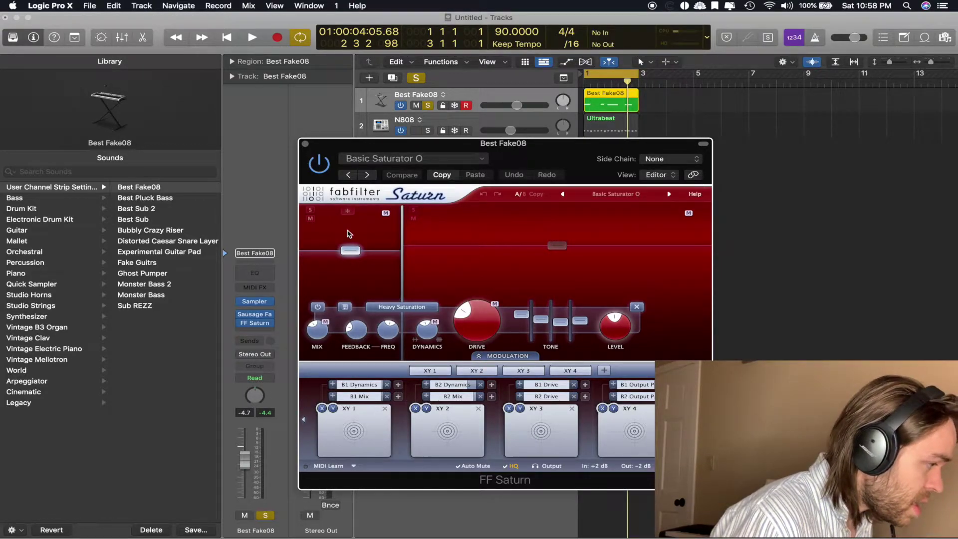
click(552, 245)
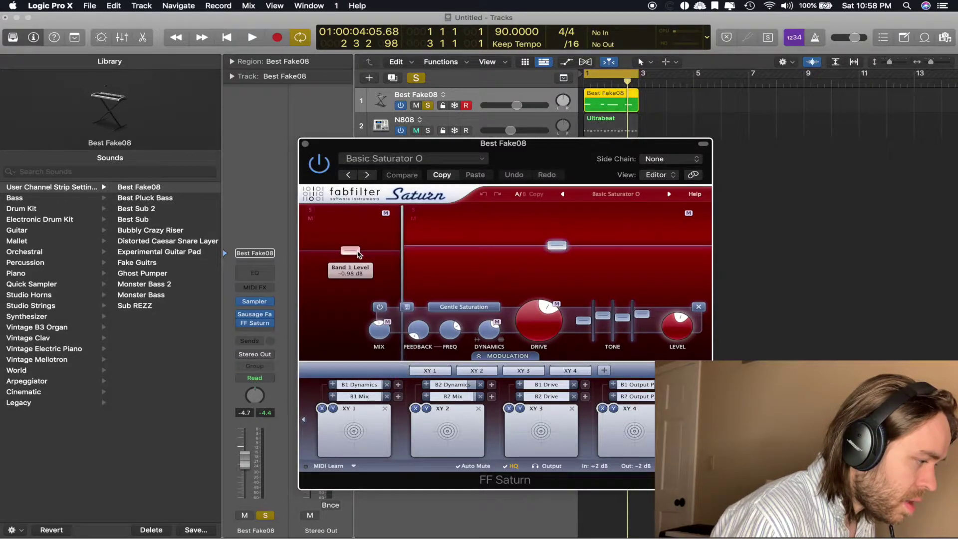
click(351, 250)
click(552, 247)
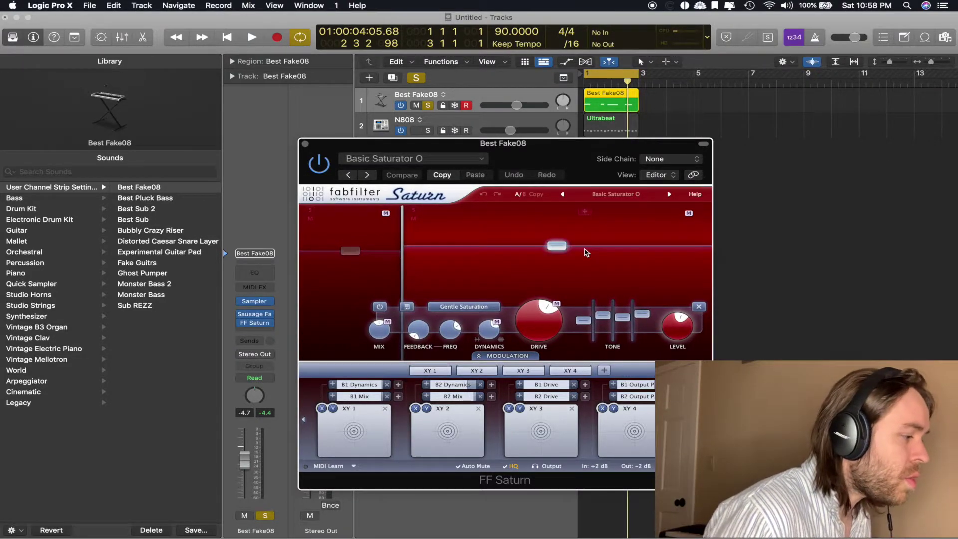
click(351, 251)
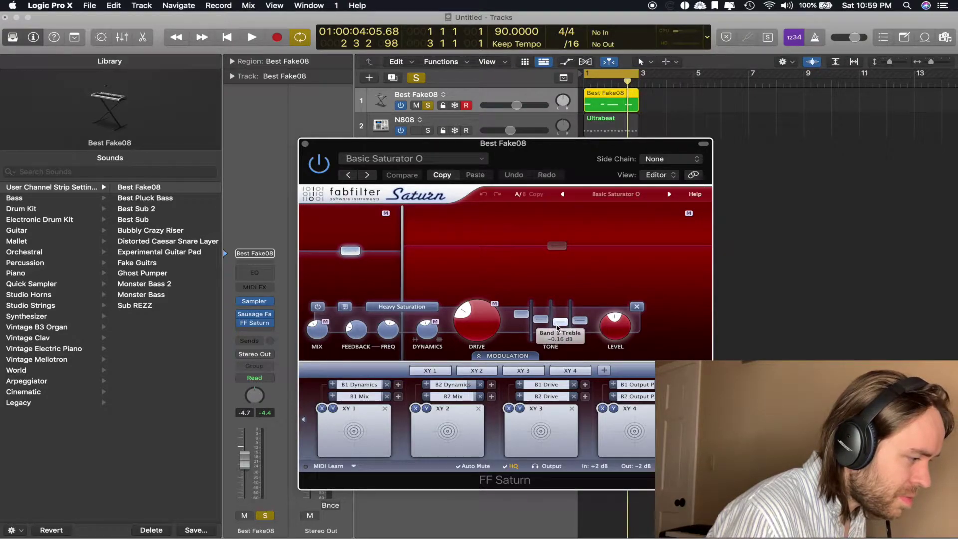
mouse_move(558, 330)
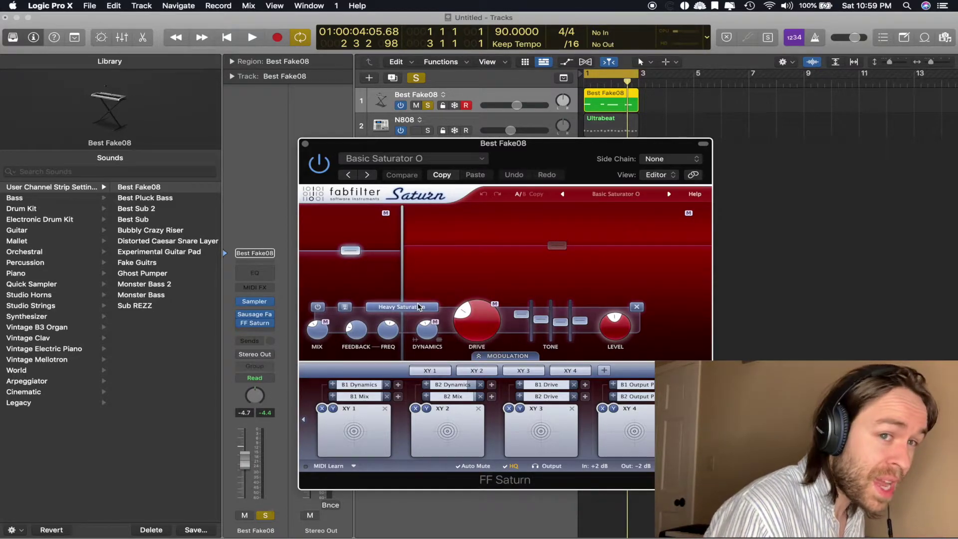
Step: Switch between Saturn's band 2 Gentle Saturation and band 1 Heavy Saturation to compare how the high and low frequencies are treated
click(551, 246)
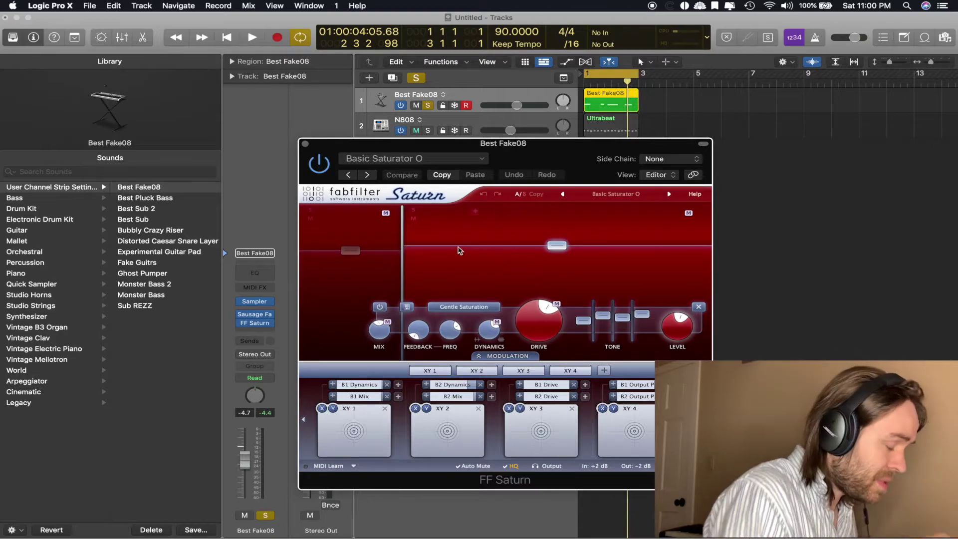
click(357, 270)
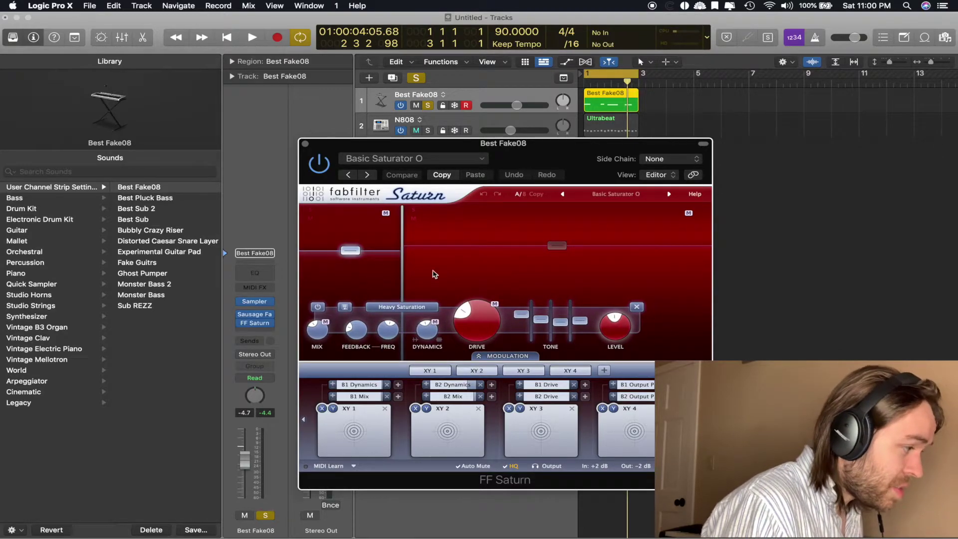
click(376, 281)
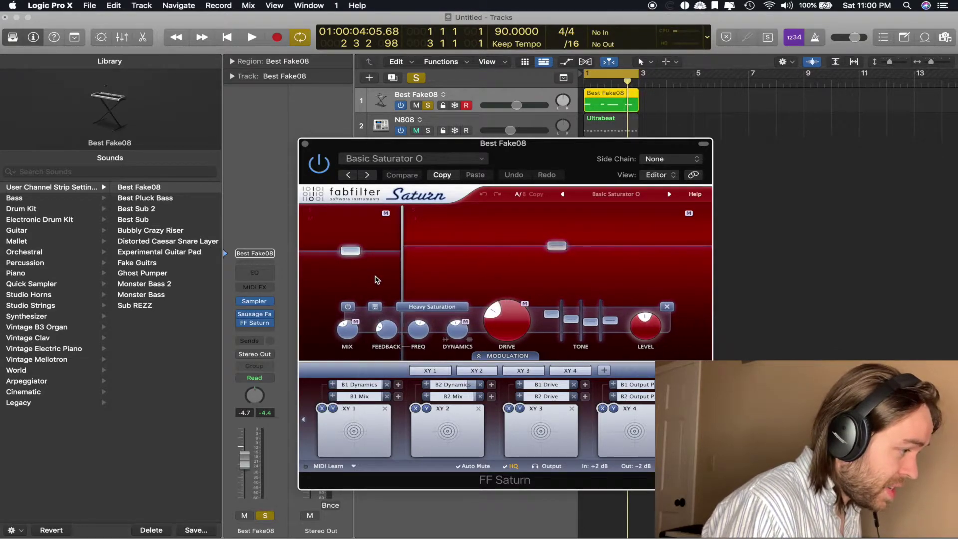
click(542, 259)
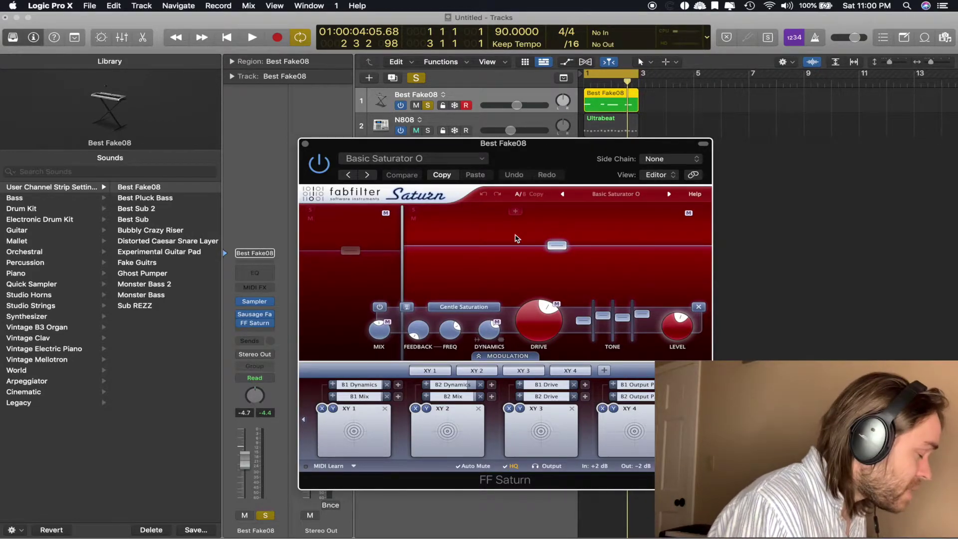
click(375, 279)
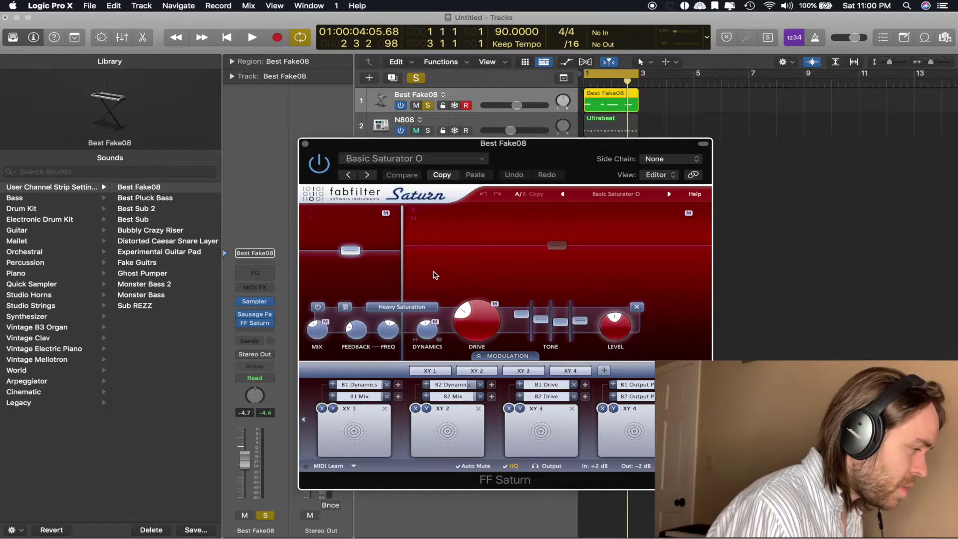
click(455, 265)
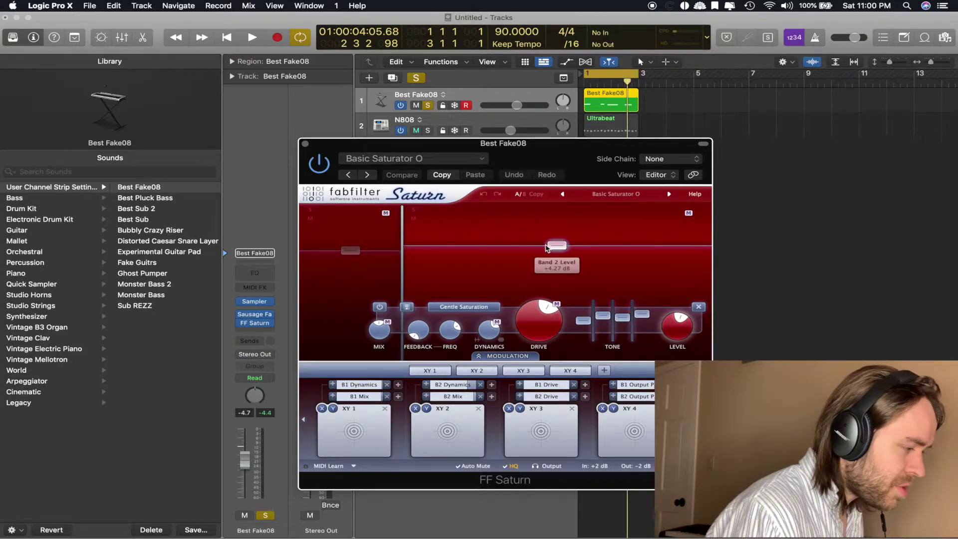
Step: Play the soloed bass while bypassing and re-enabling FF Saturn to compare the sound with and without it
click(314, 158)
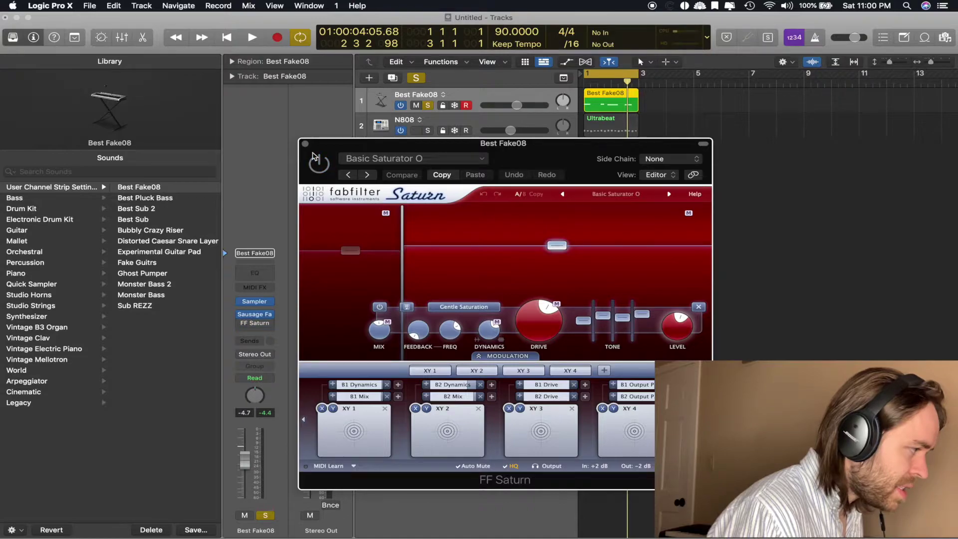
key(space)
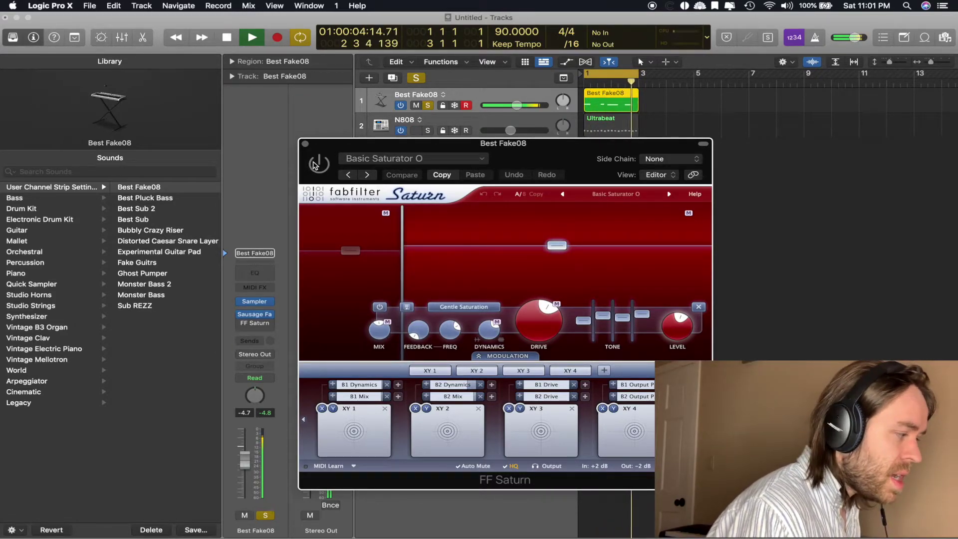
click(314, 164)
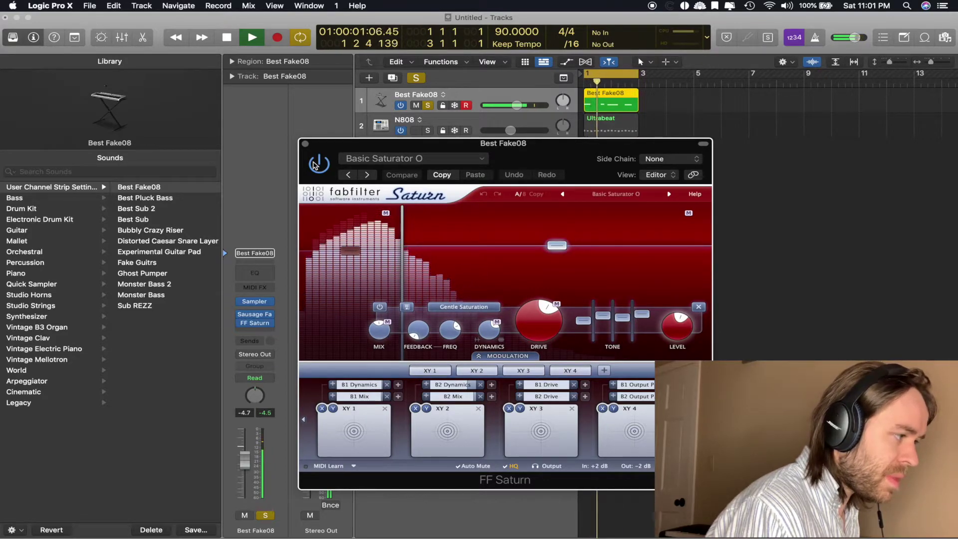
click(319, 165)
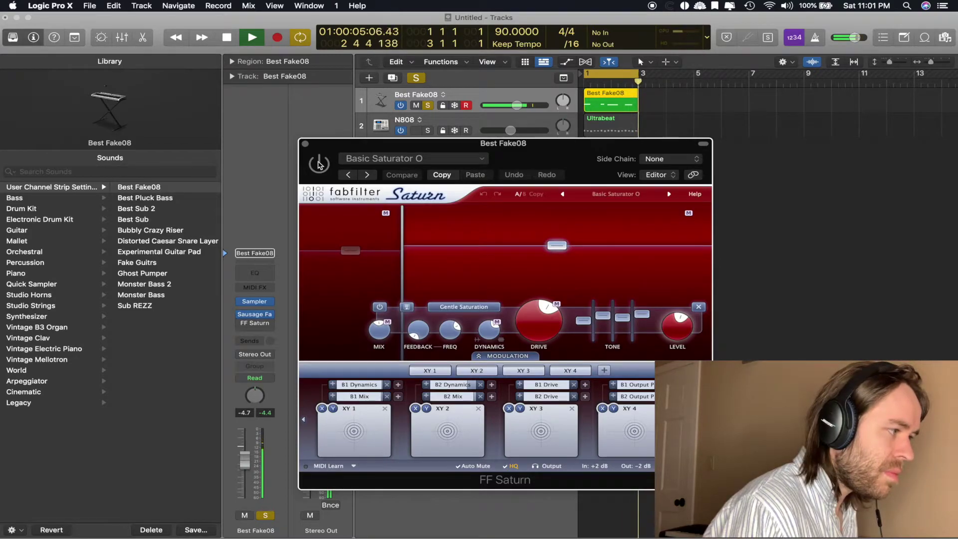
click(319, 165)
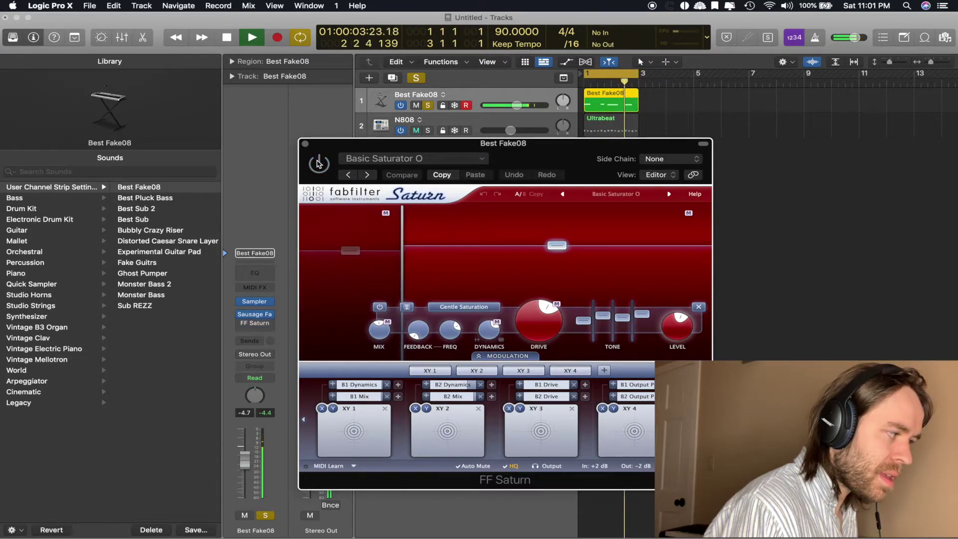
key(space)
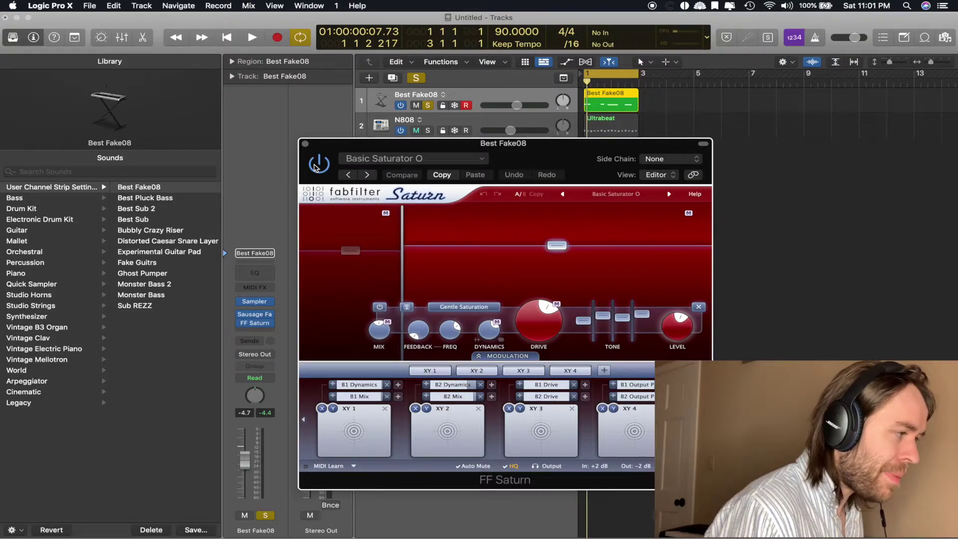
Step: Play the soloed bass with FF Saturn active, stop playback and close the plug-in
key(space)
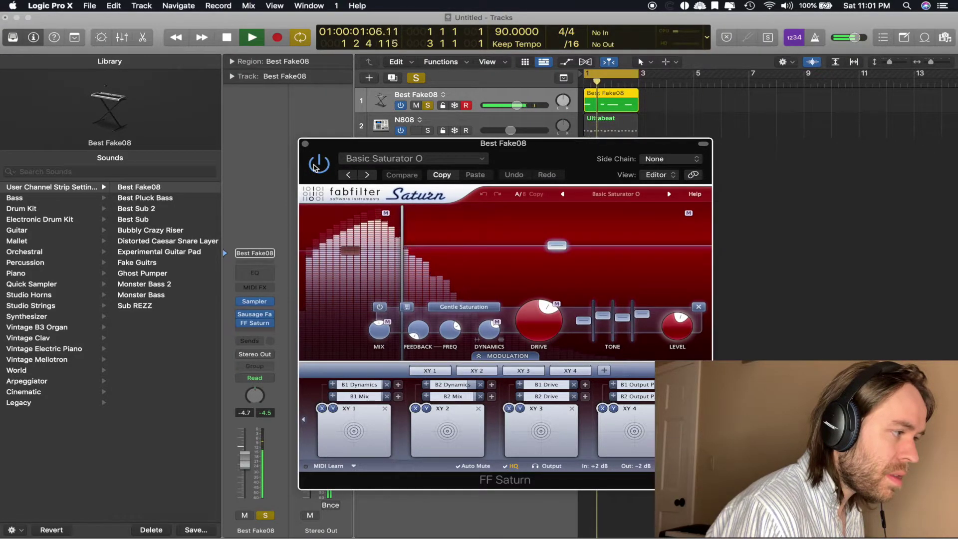
key(space)
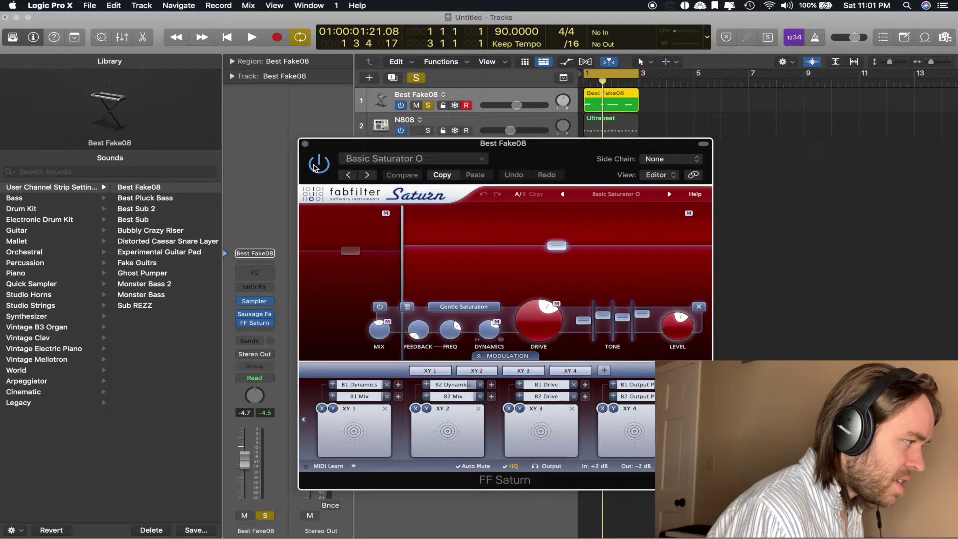
key(space)
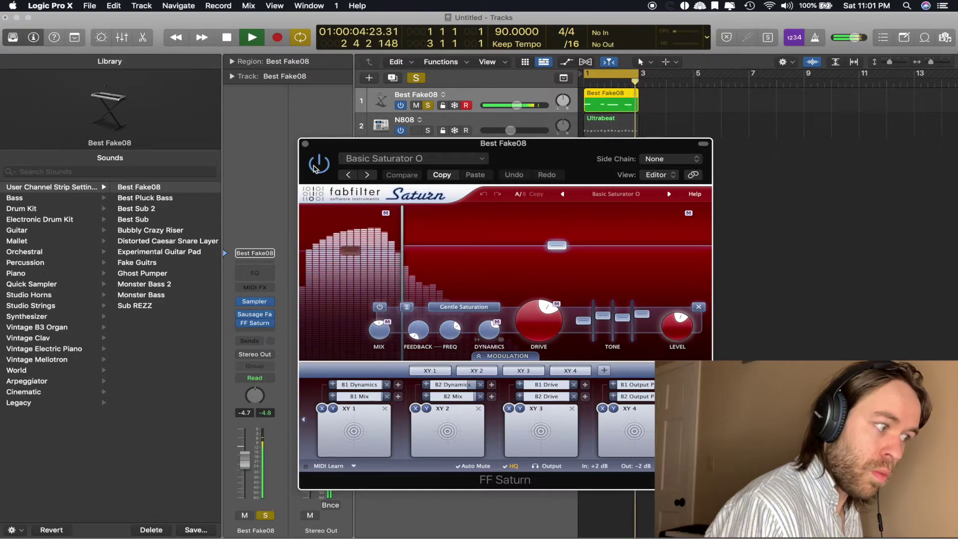
key(space)
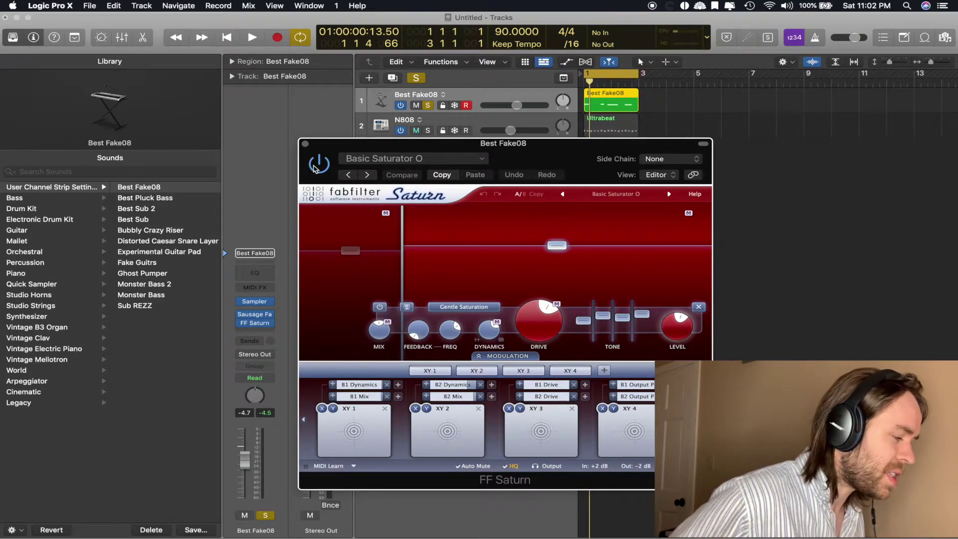
mouse_move(557, 249)
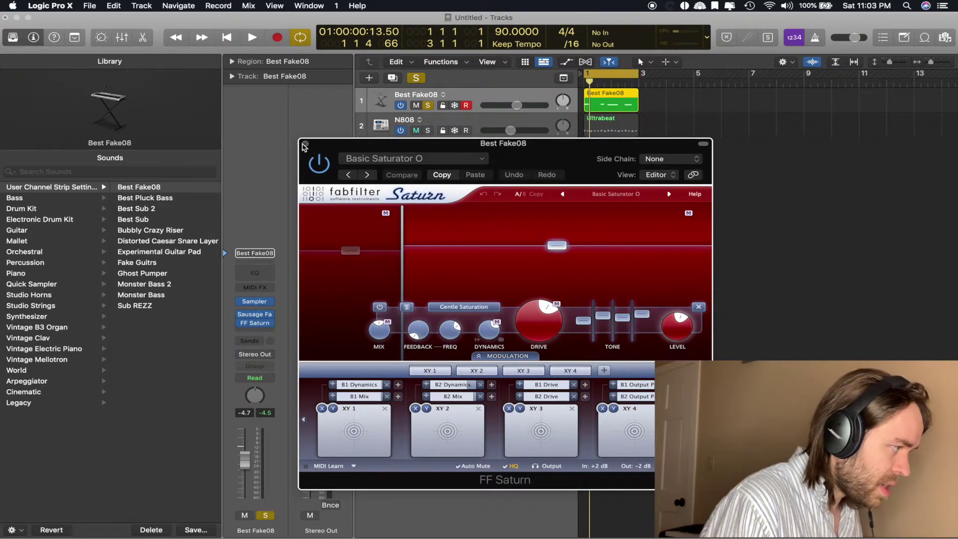
click(305, 145)
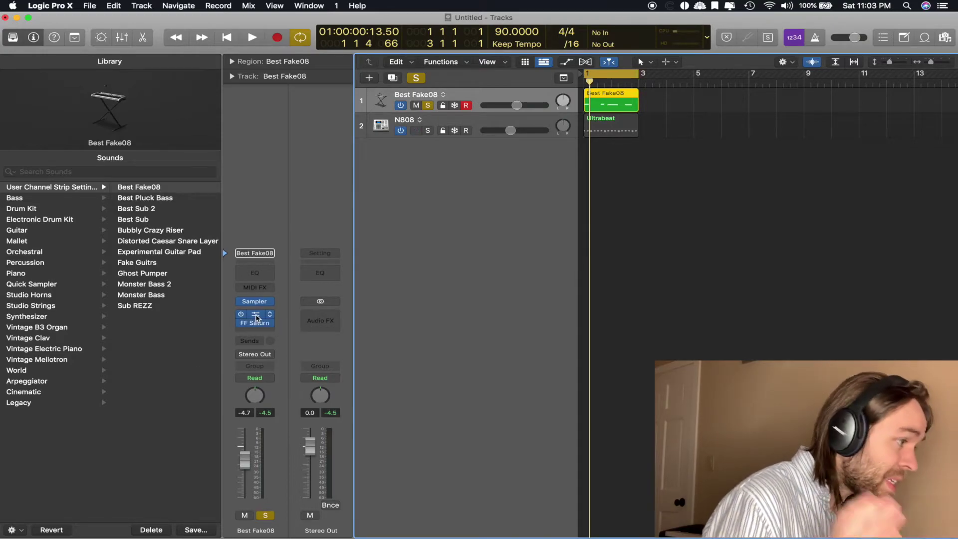
Step: Turn off the Best Fake08 solo, solo the N808 drum track, play it and stop playback
click(428, 105)
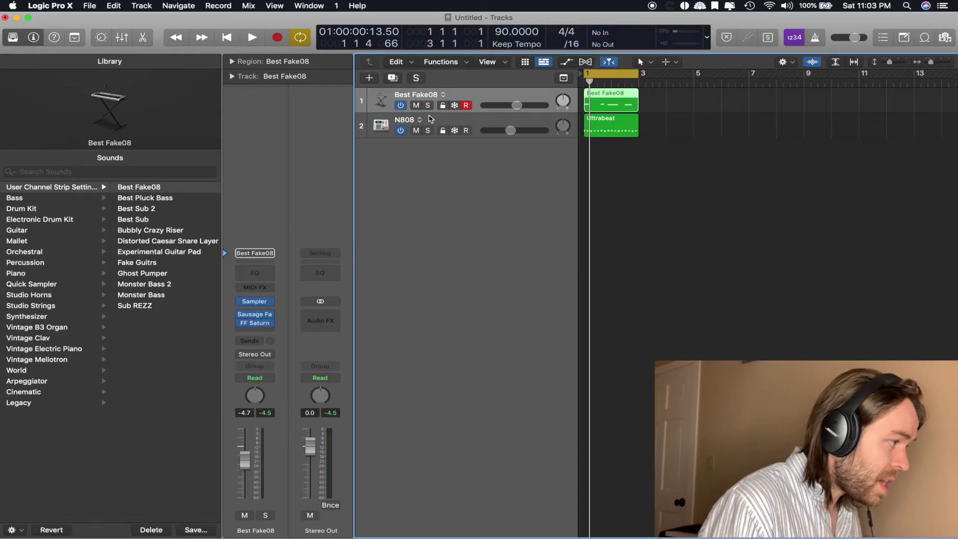
click(428, 130)
key(space)
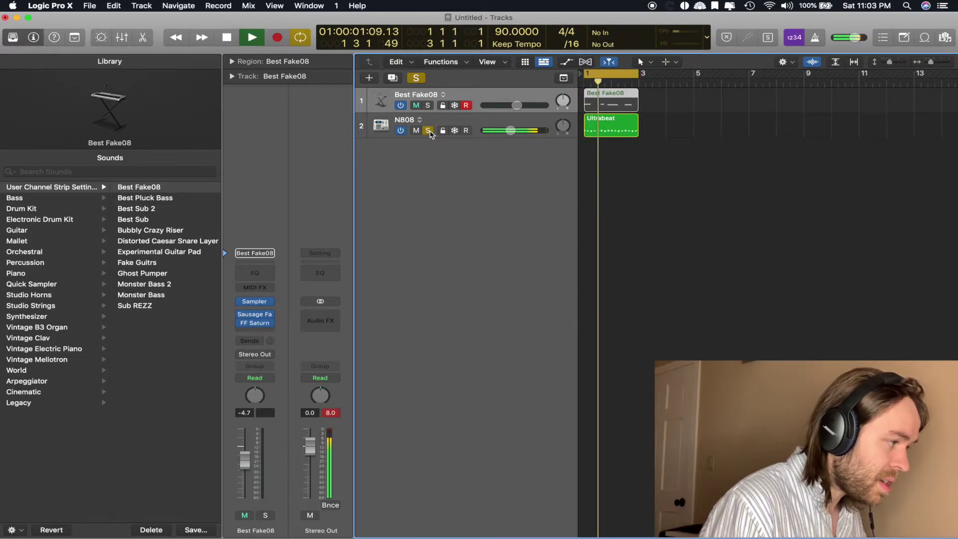
key(space)
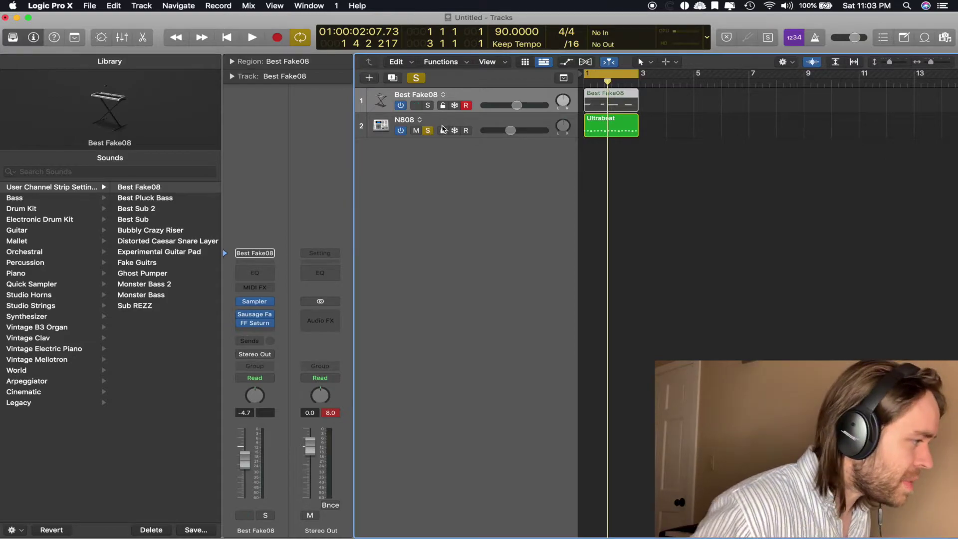
Step: Select the Ultrabeat region on the N808 track, open its Ultrabeat instrument and audition the Kick Layer sound
click(597, 129)
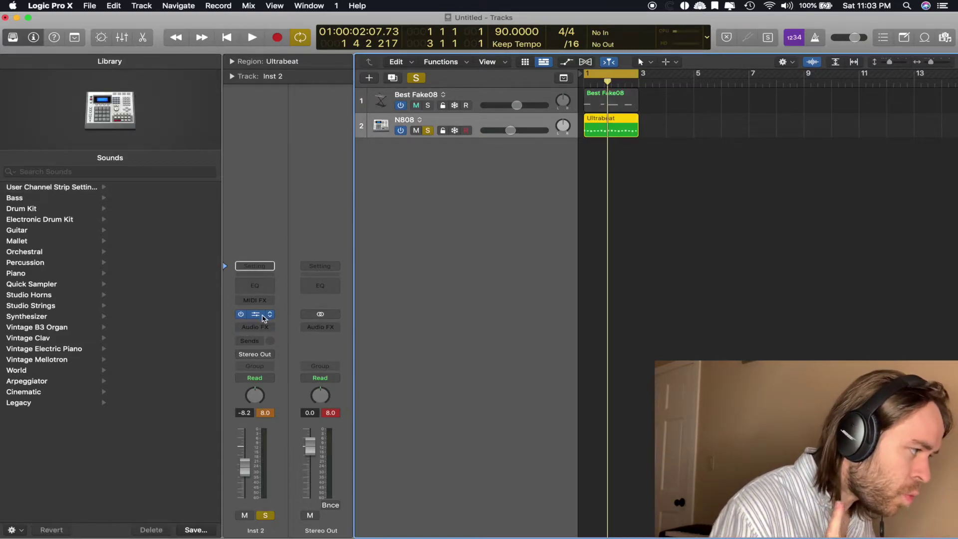
click(256, 316)
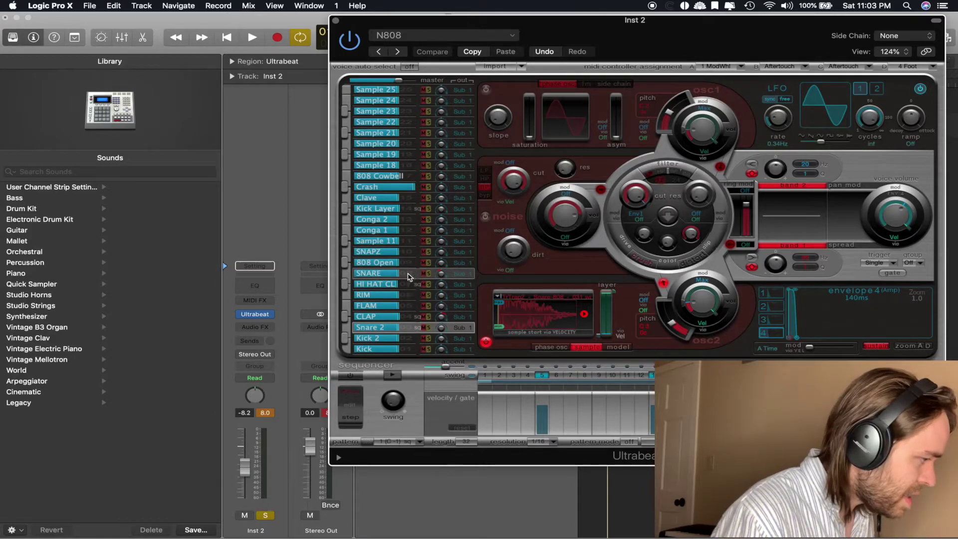
click(357, 210)
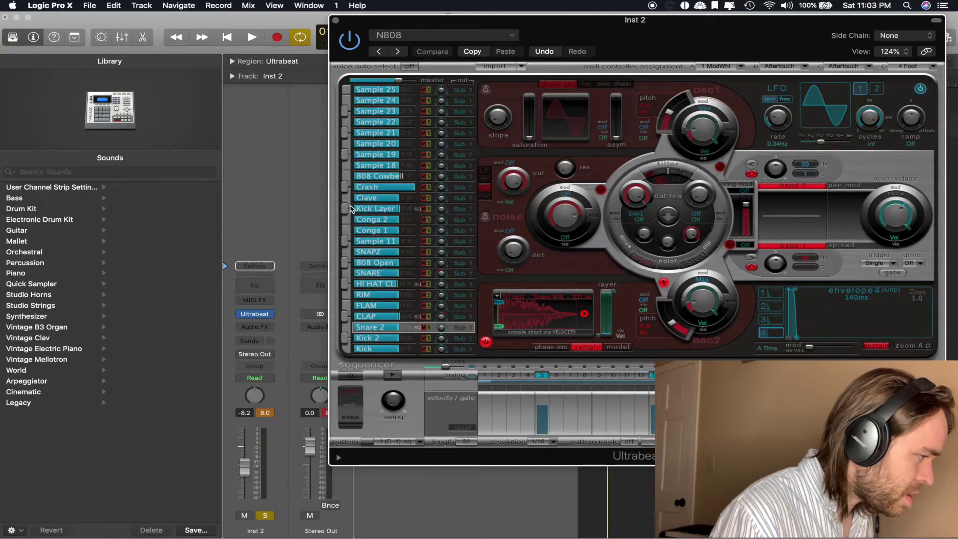
Step: Audition the Kick Layer, Kick and Kick 2 sounds in Ultrabeat to compare them, and close the instrument window
click(357, 210)
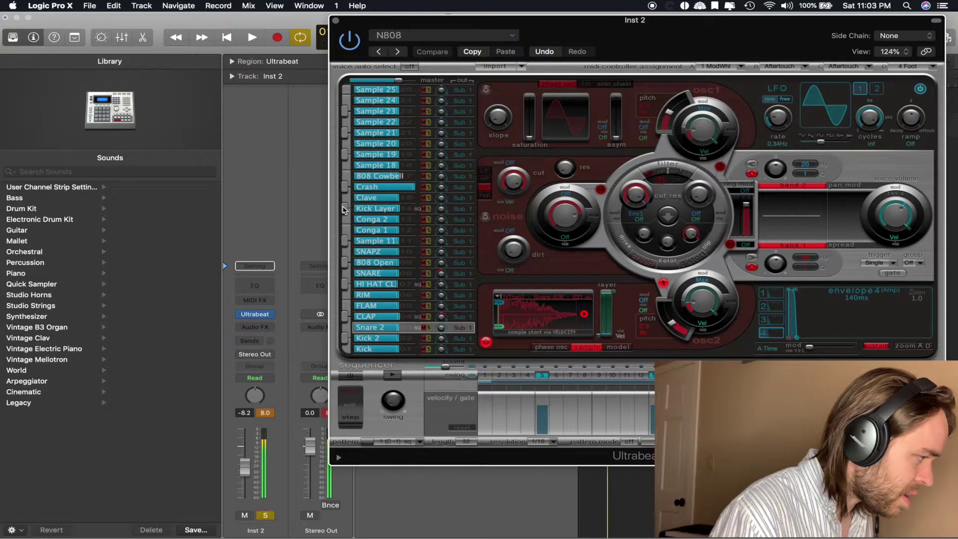
click(348, 350)
click(348, 350)
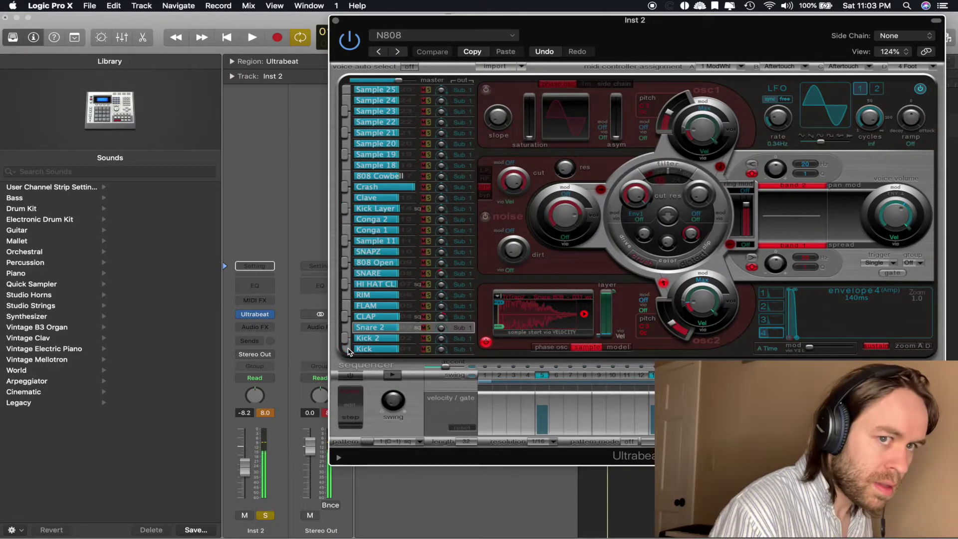
click(348, 350)
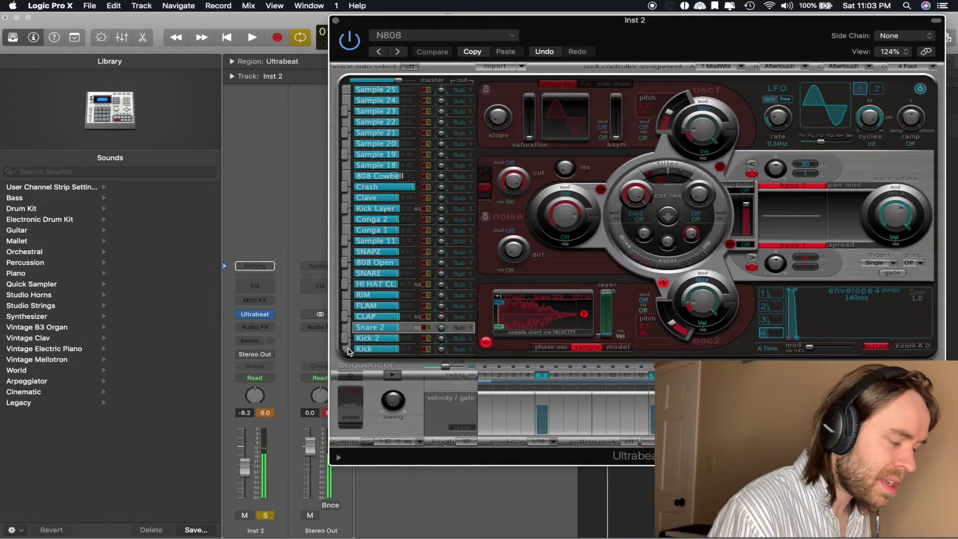
click(344, 342)
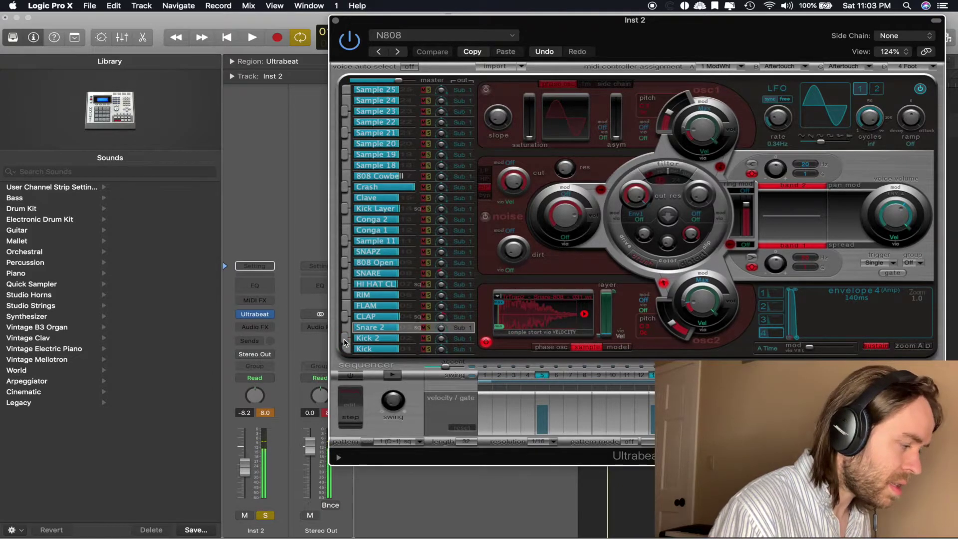
click(344, 342)
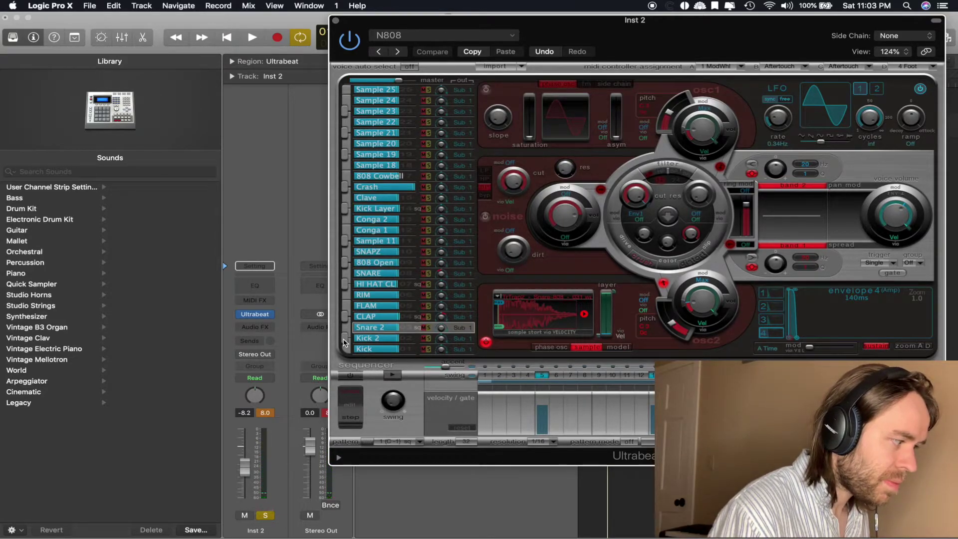
click(344, 342)
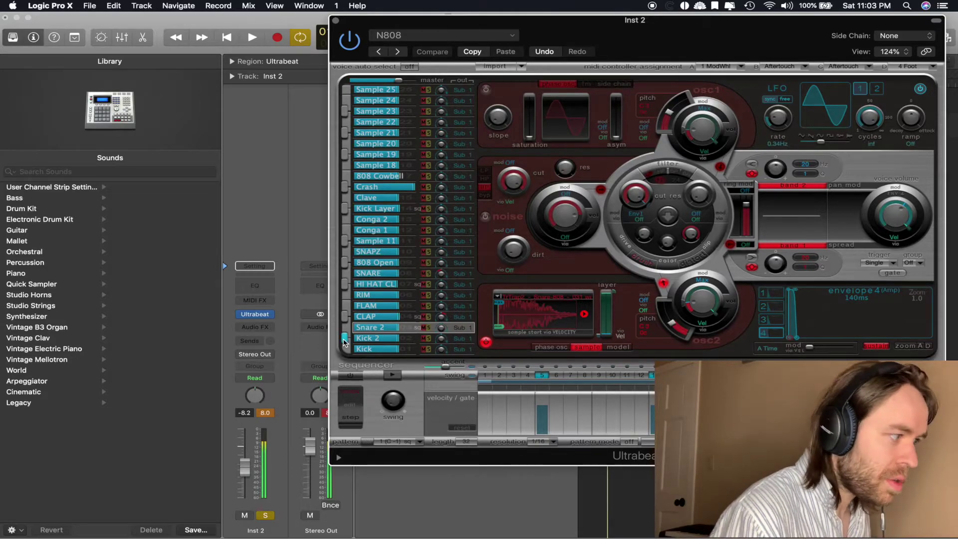
click(345, 210)
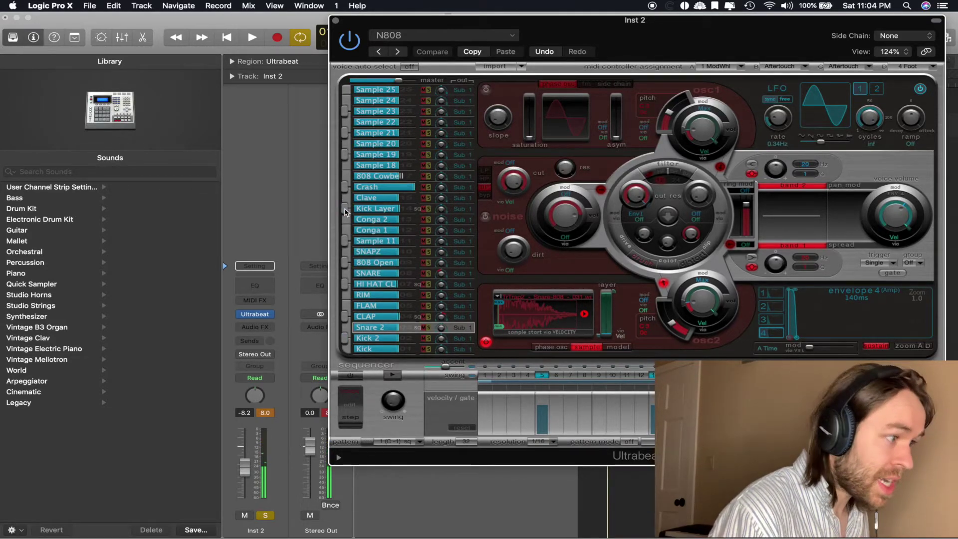
click(346, 210)
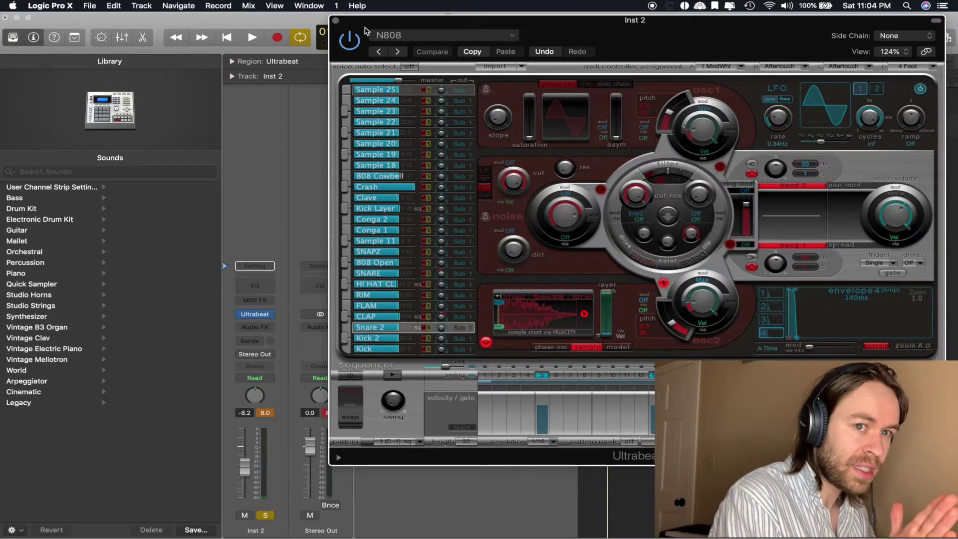
drag(364, 31, 530, 83)
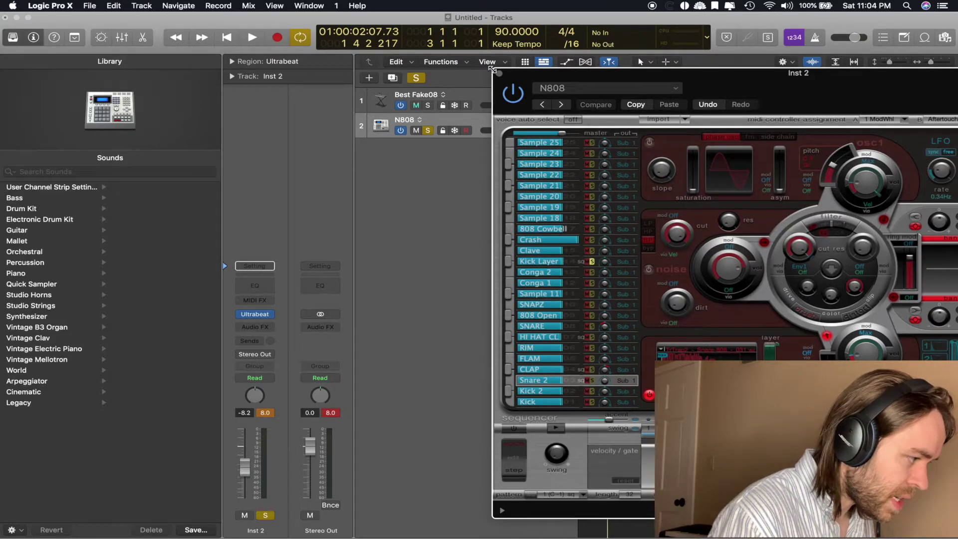
click(499, 73)
Step: Switch the solo from N808 to Best Fake08, play the bass alone and select its track
click(428, 130)
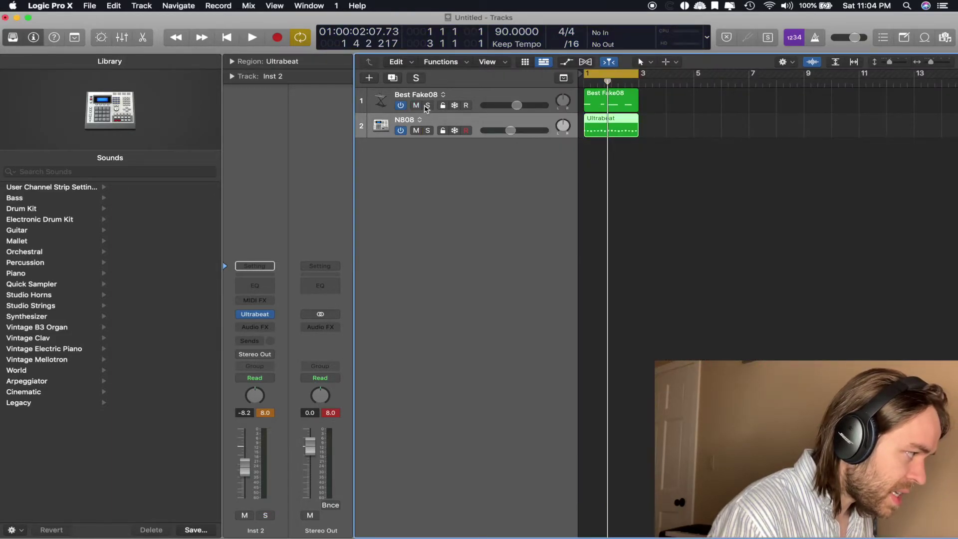
click(428, 104)
key(space)
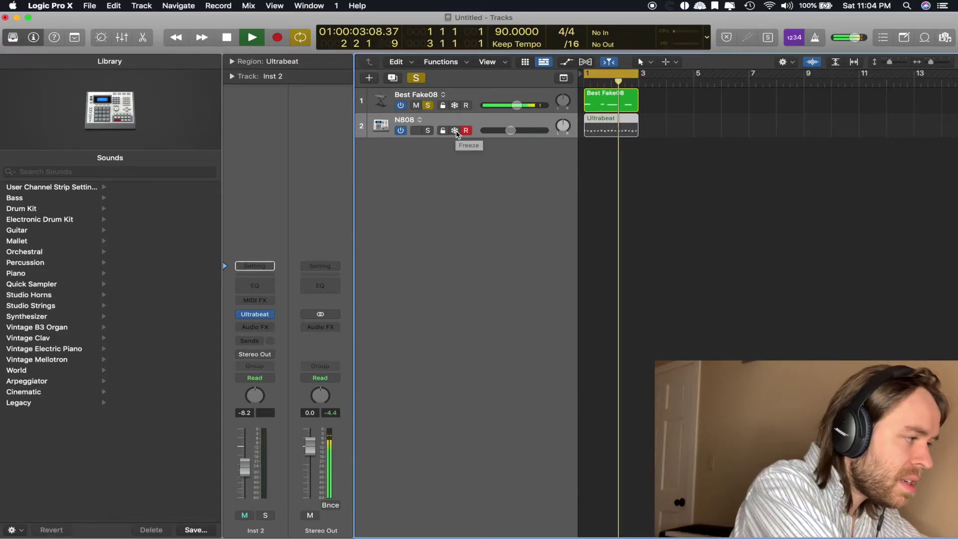
key(space)
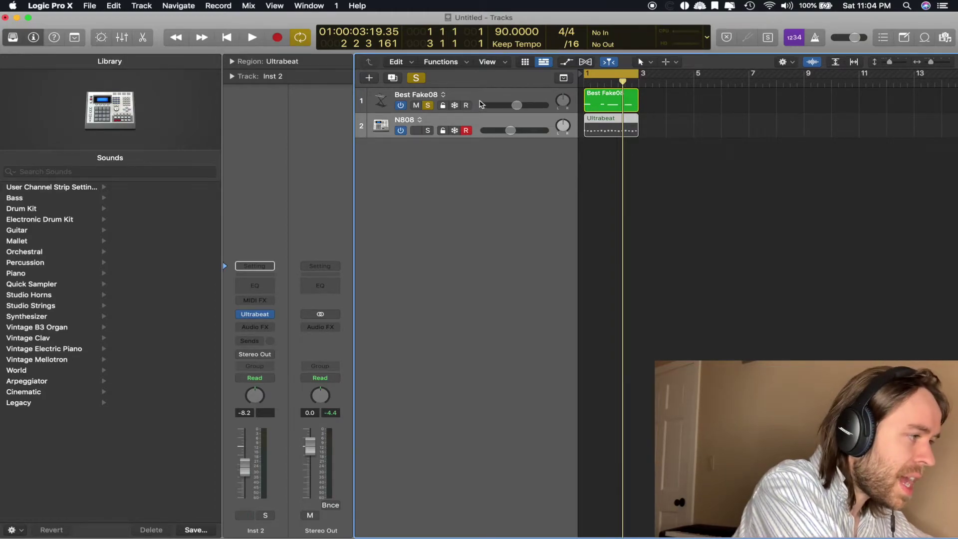
click(485, 101)
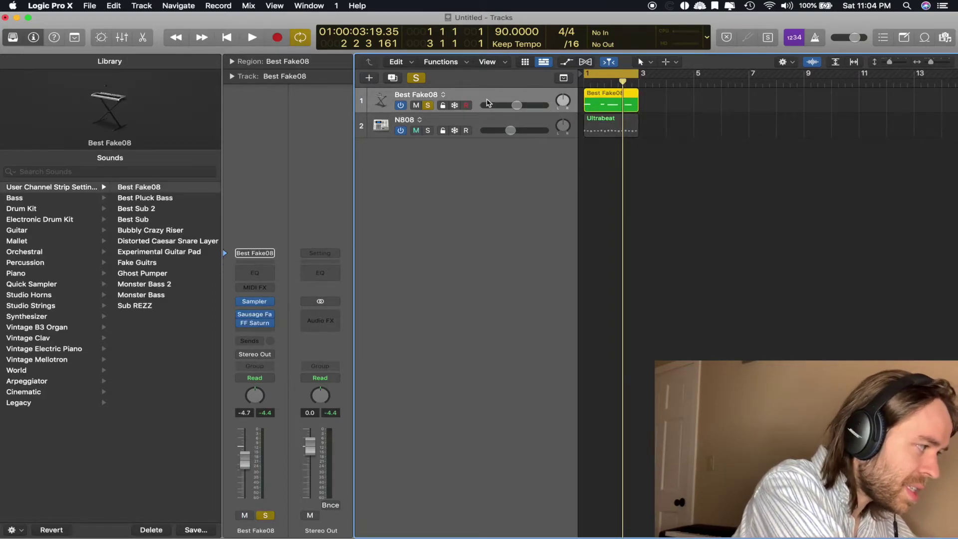
mouse_move(257, 327)
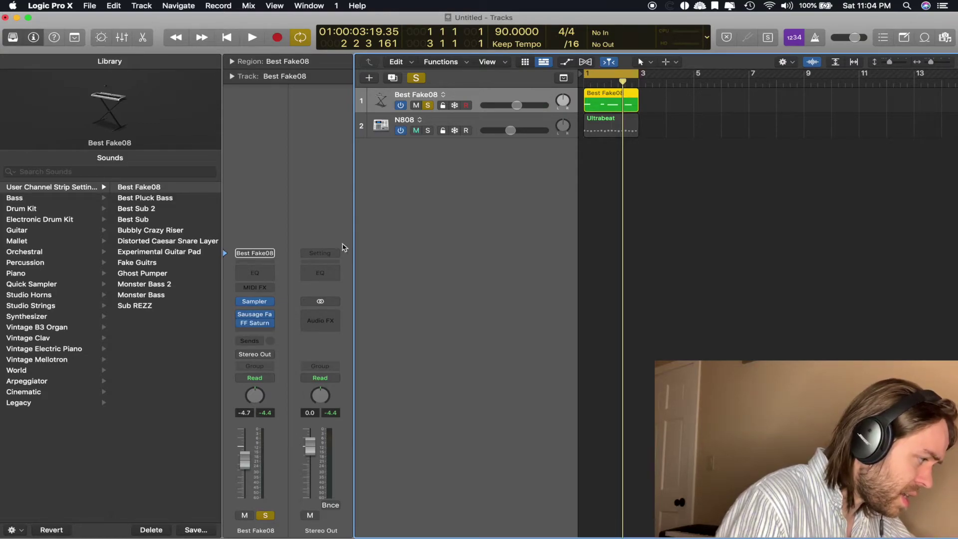
Step: Select the N808 track, solo it alongside Best Fake08 and play both tracks together
click(498, 123)
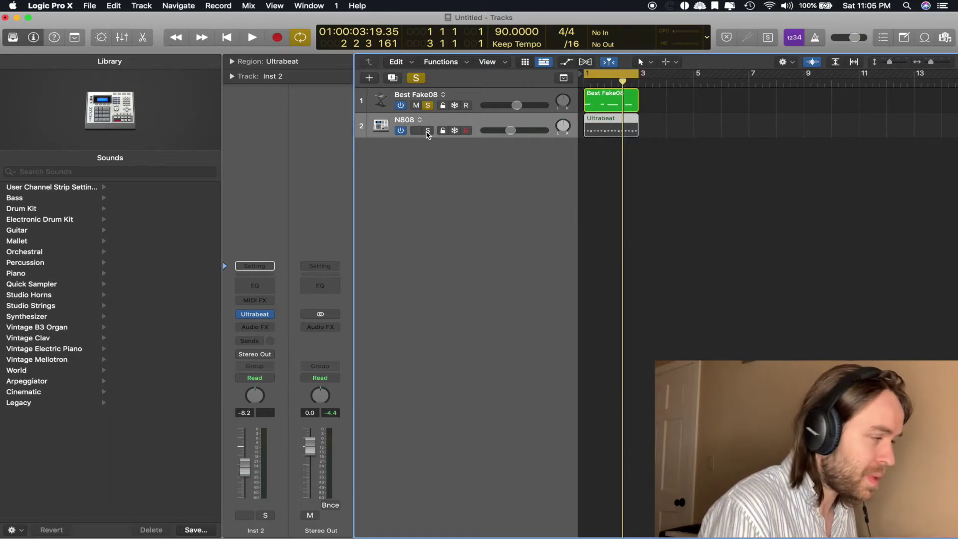
click(427, 131)
key(space)
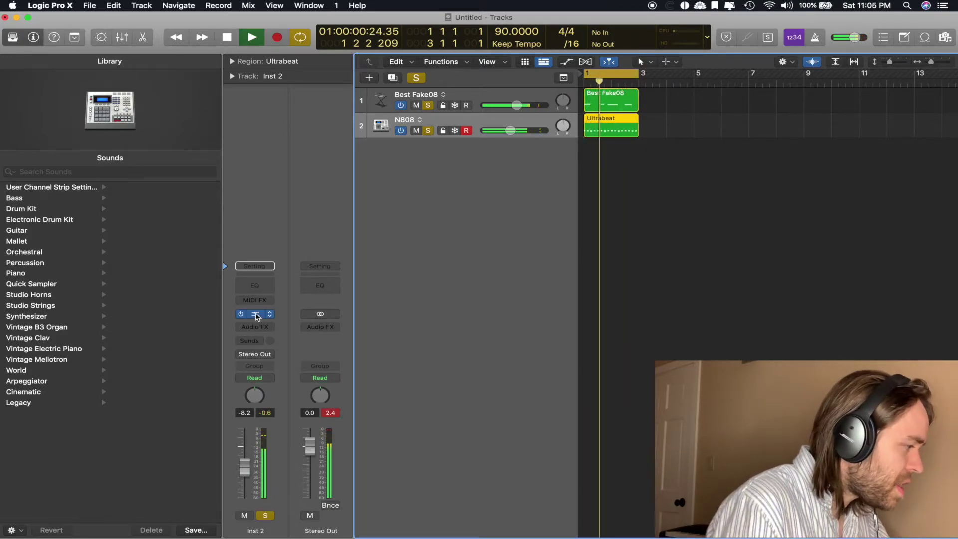
Step: In N808's Ultrabeat, turn off the Kick Layer solo during playback to hear the full kit, stop and close the instrument
click(255, 316)
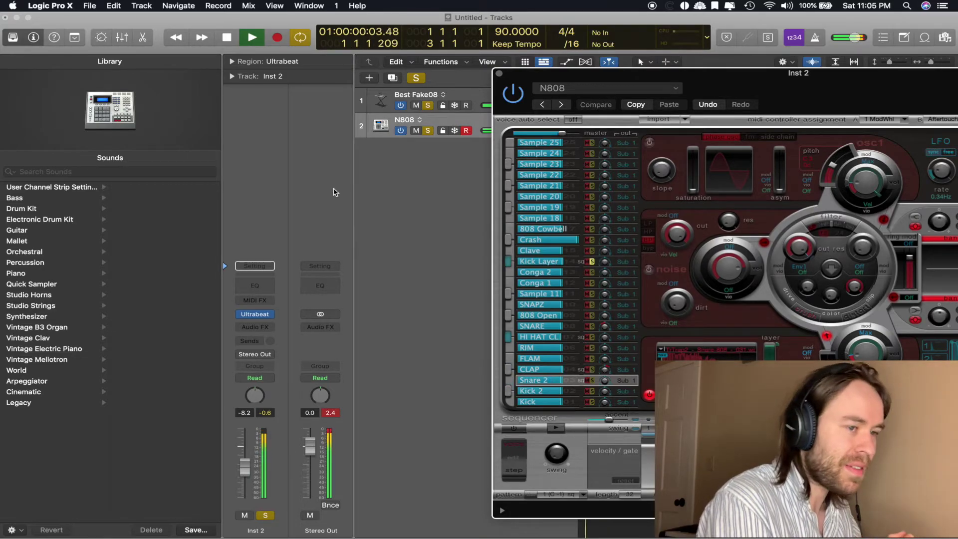
click(449, 158)
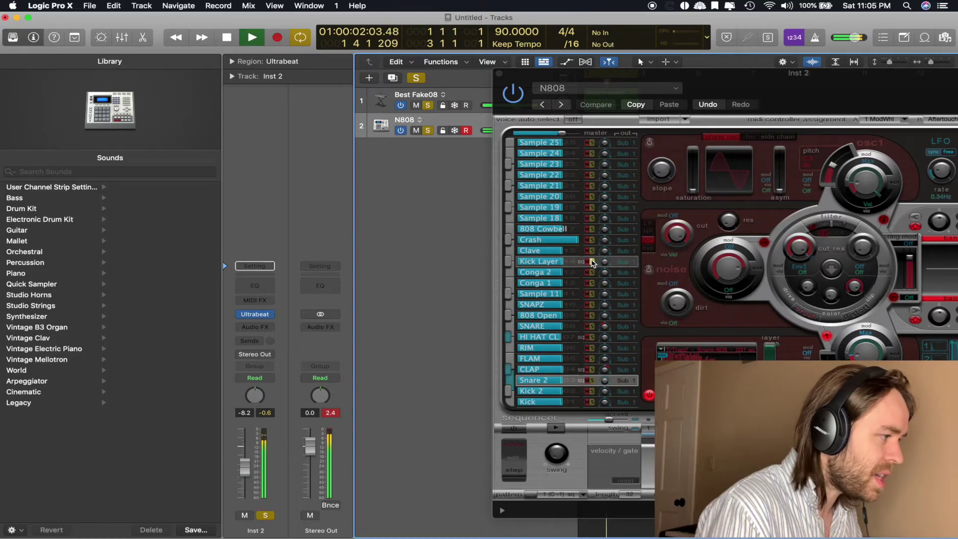
click(593, 264)
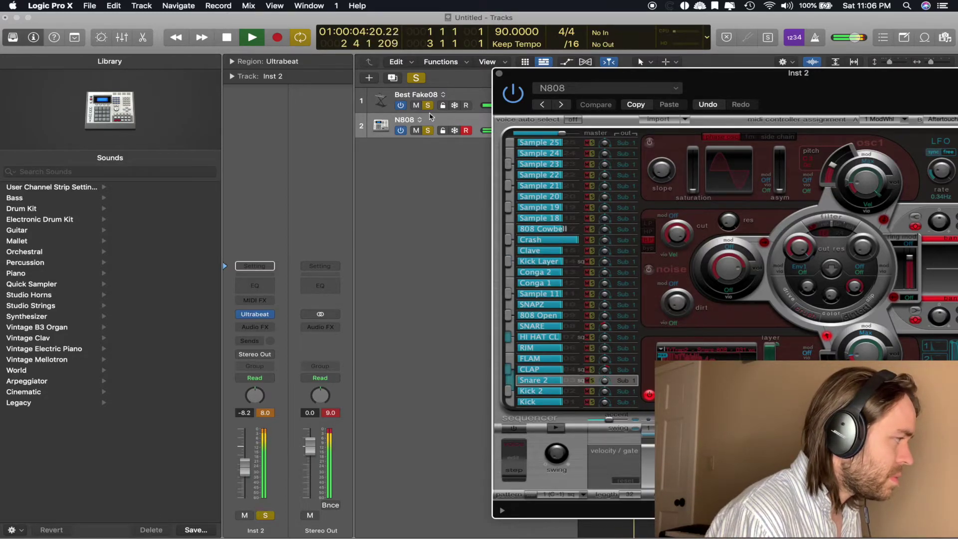
key(space)
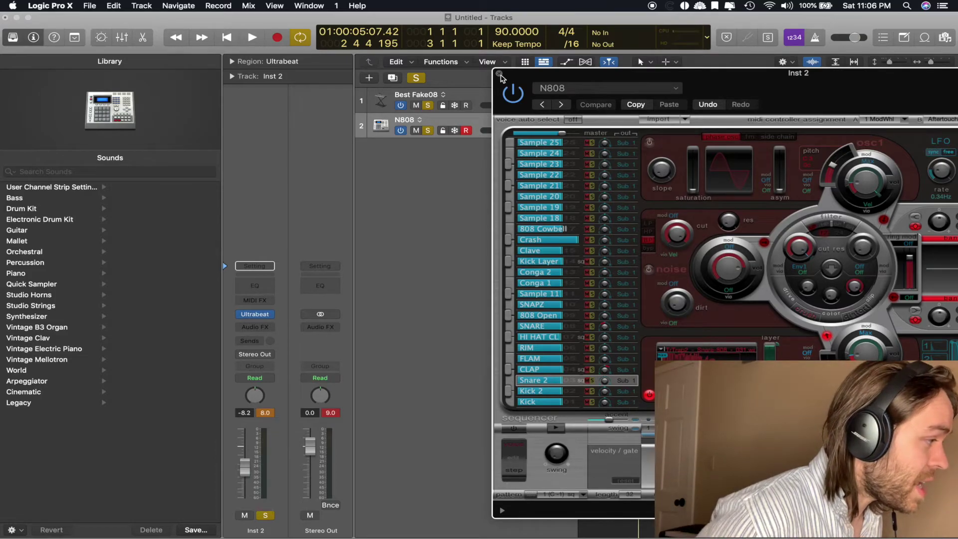
click(500, 75)
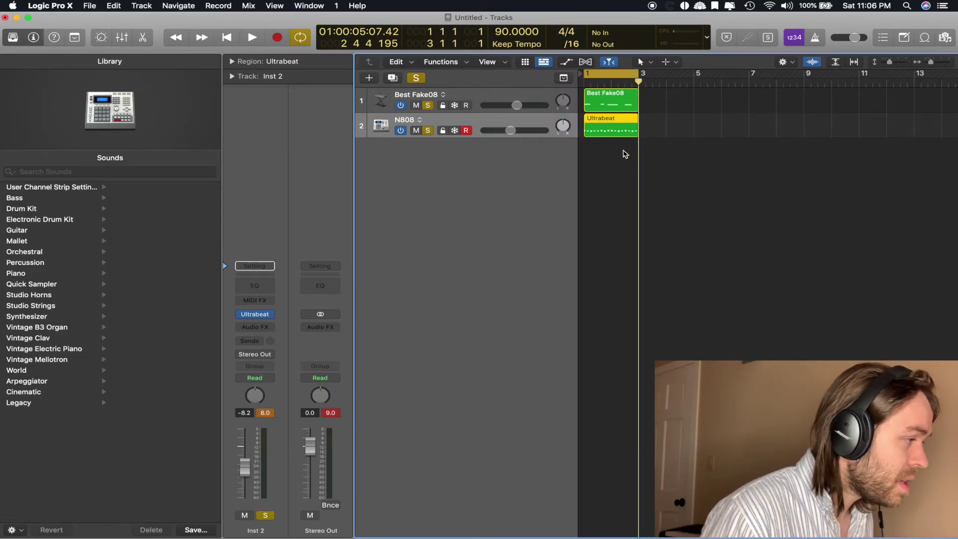
Step: Reopen Ultrabeat on the N808 track and examine the Kick Layer's sample and step sequence settings, closing the window when done
click(625, 168)
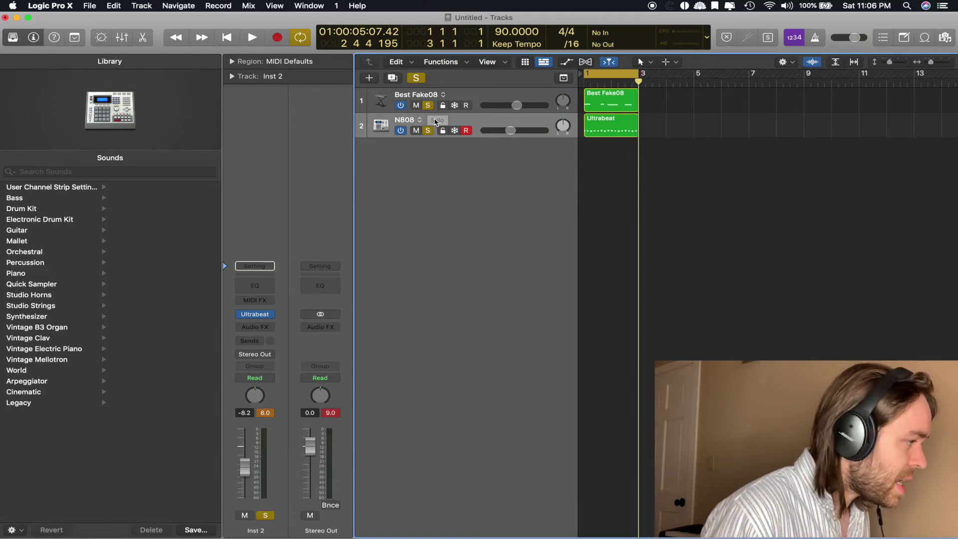
click(436, 121)
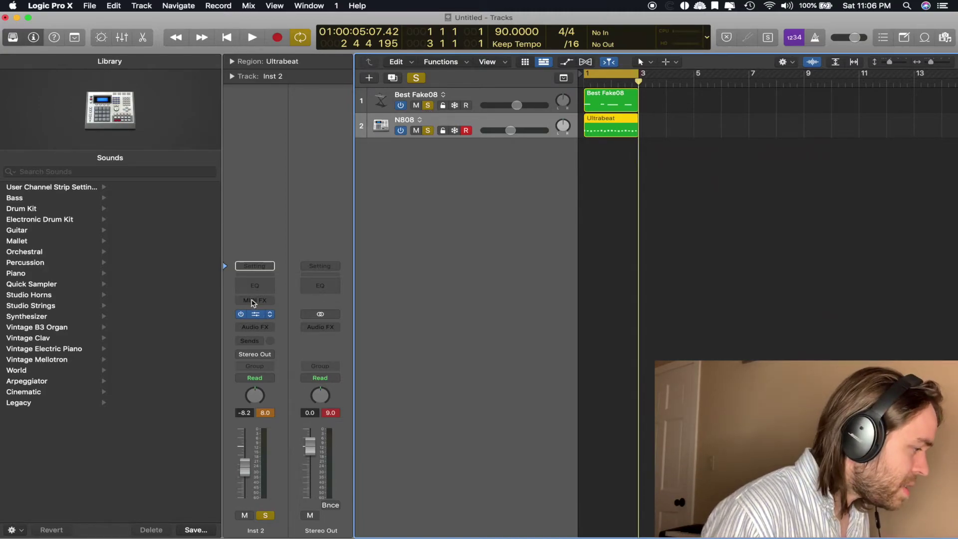
click(255, 314)
click(566, 262)
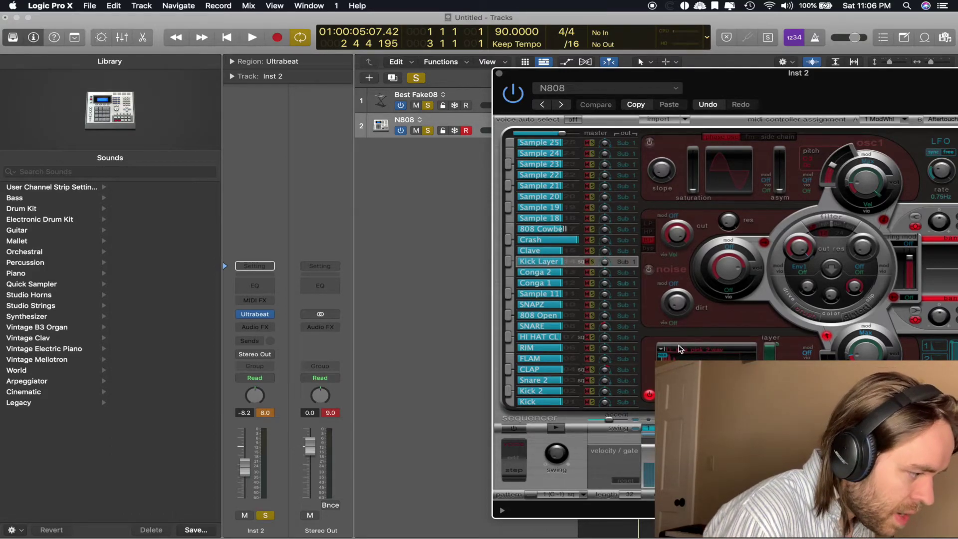
drag(716, 87, 528, 49)
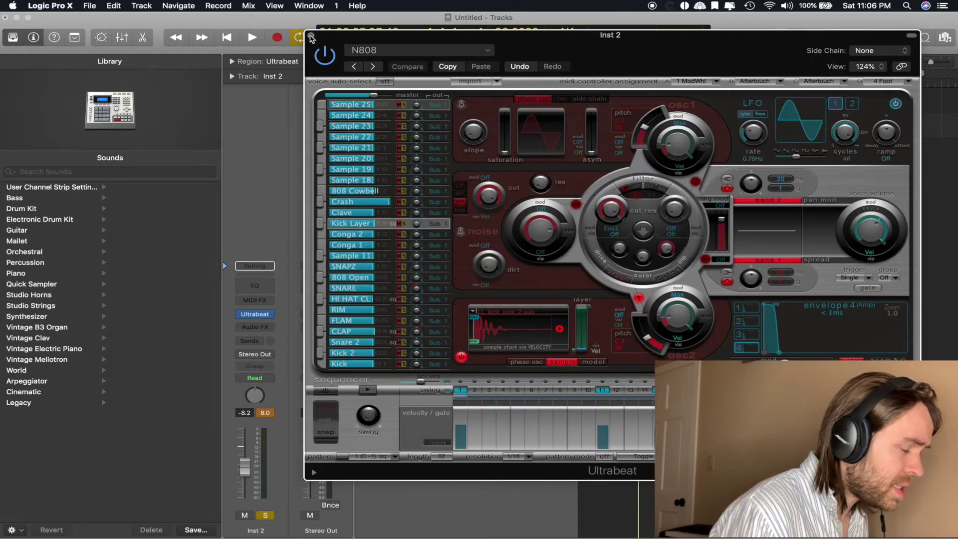
click(311, 38)
Step: Turn off the N808 solo, select the Best Fake08 track and play the bass alone twice
click(428, 131)
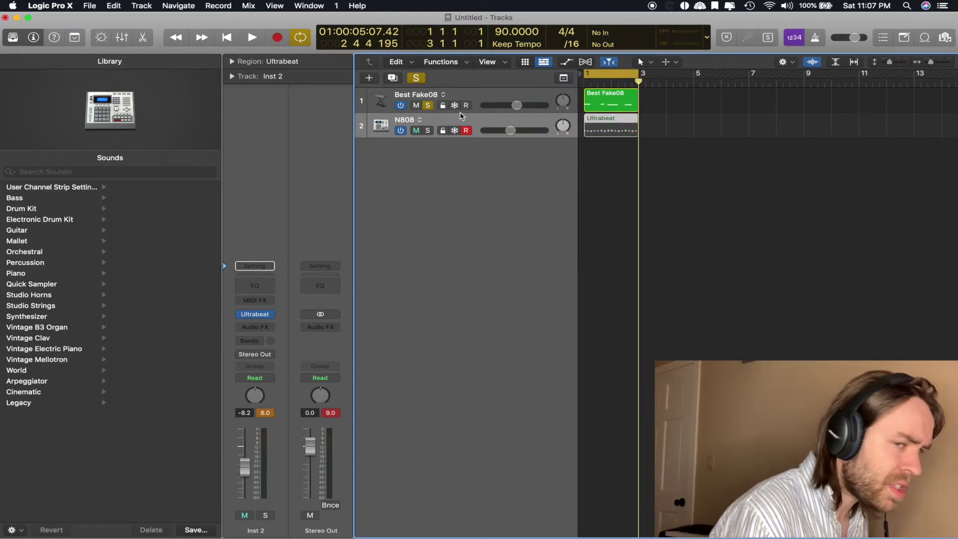
click(466, 100)
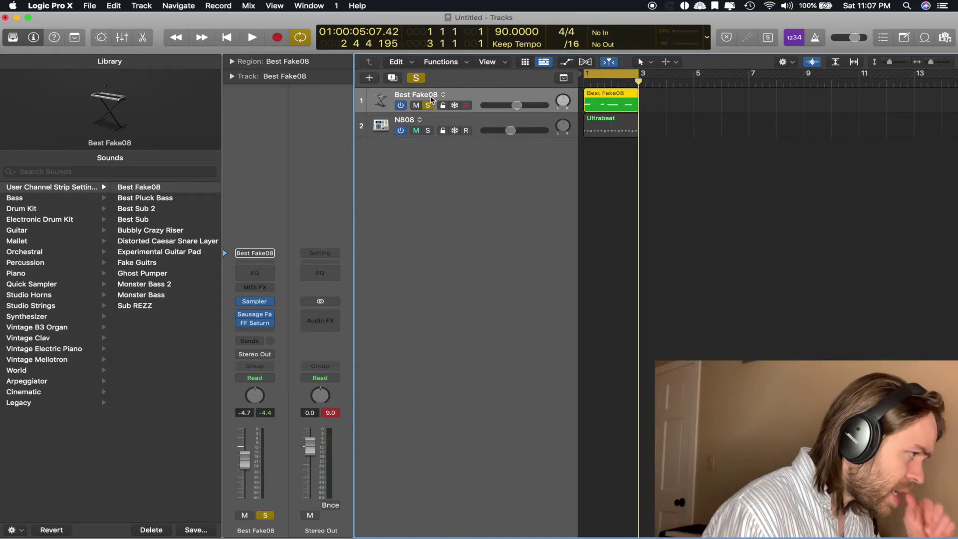
key(space)
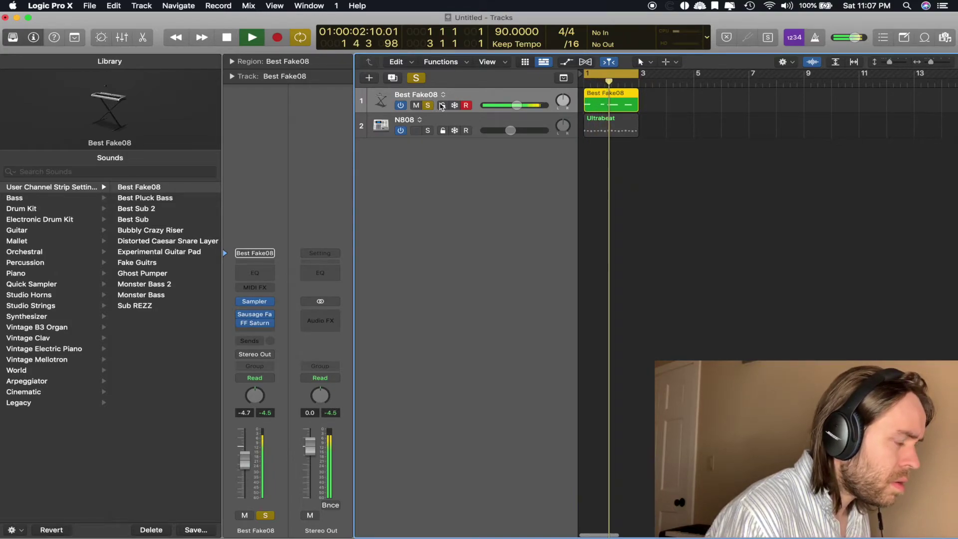
key(space)
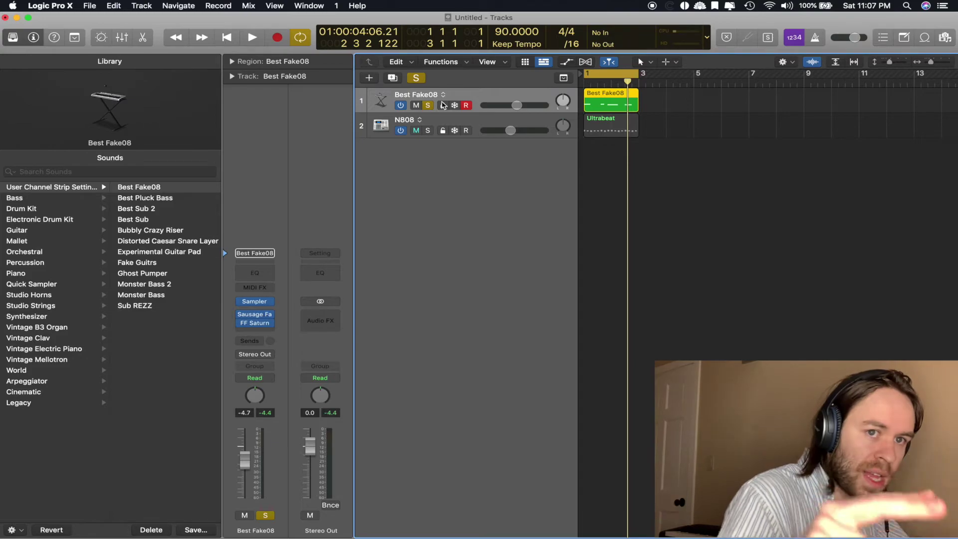
key(space)
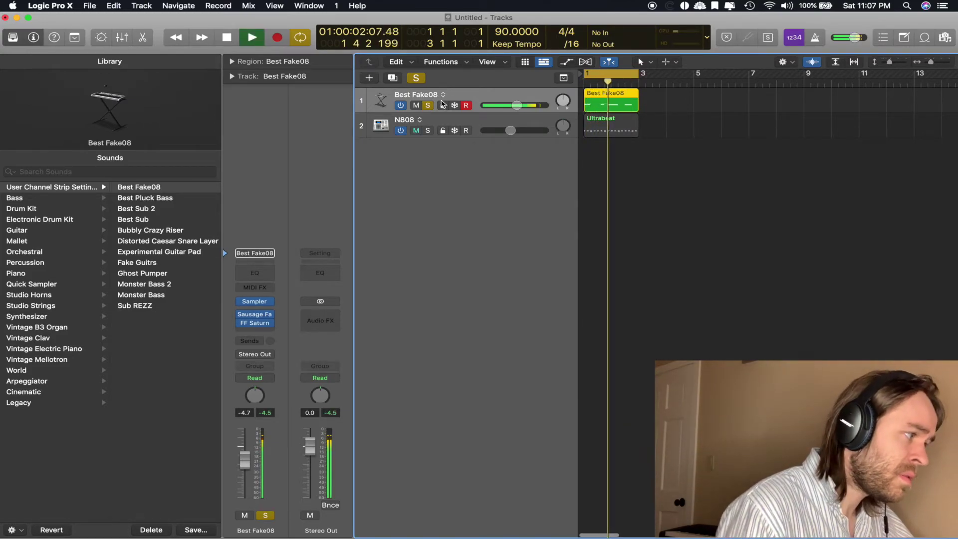
key(space)
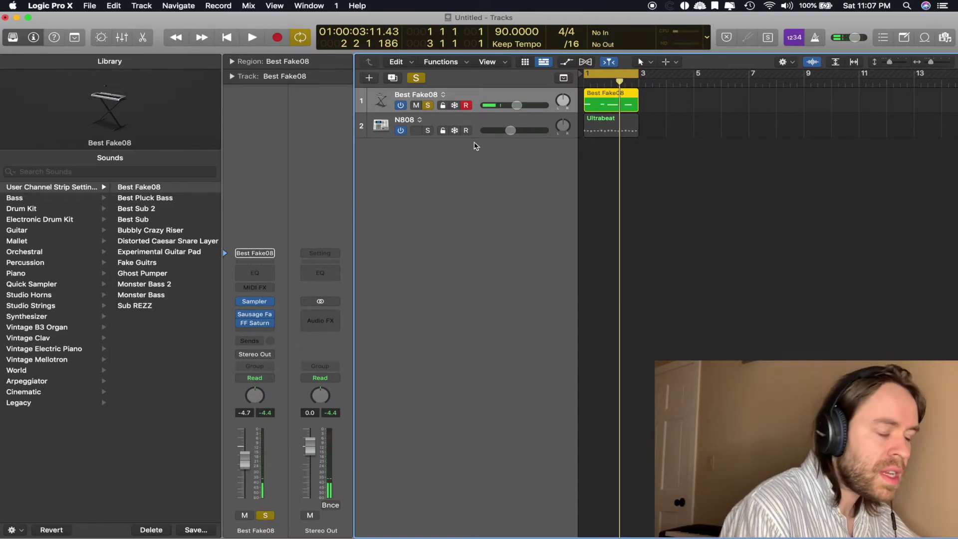
Step: Check the Sampler settings on Best Fake08, close the plug-in and start playing the soloed bass
click(258, 304)
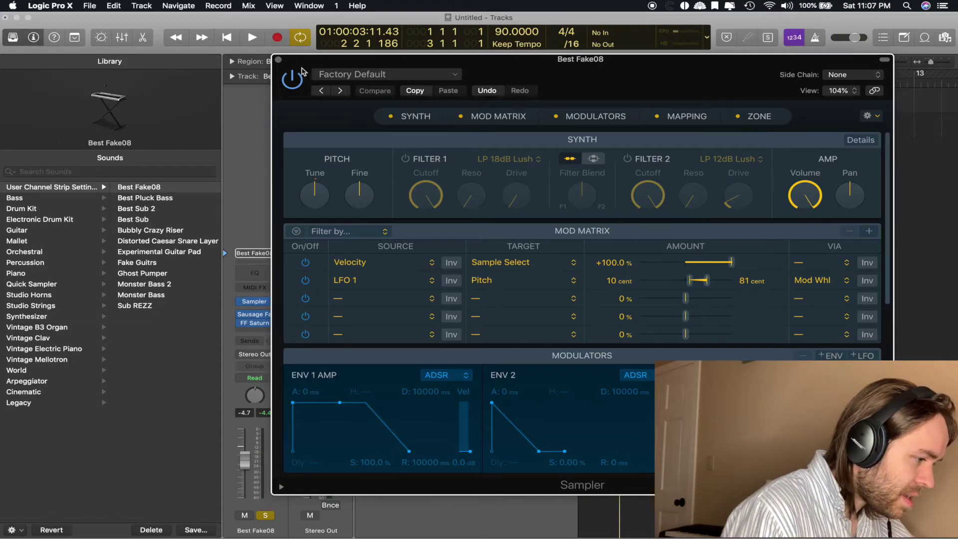
click(279, 60)
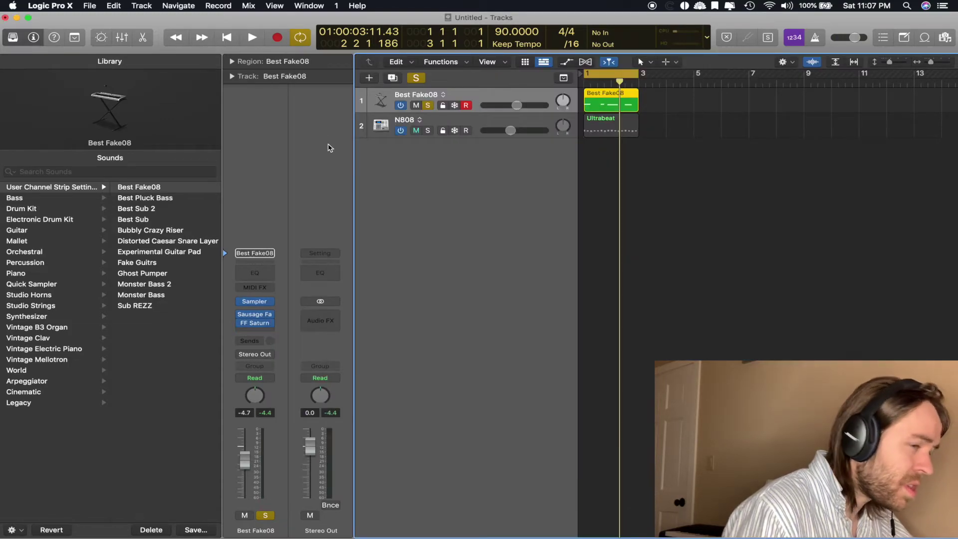
mouse_move(254, 320)
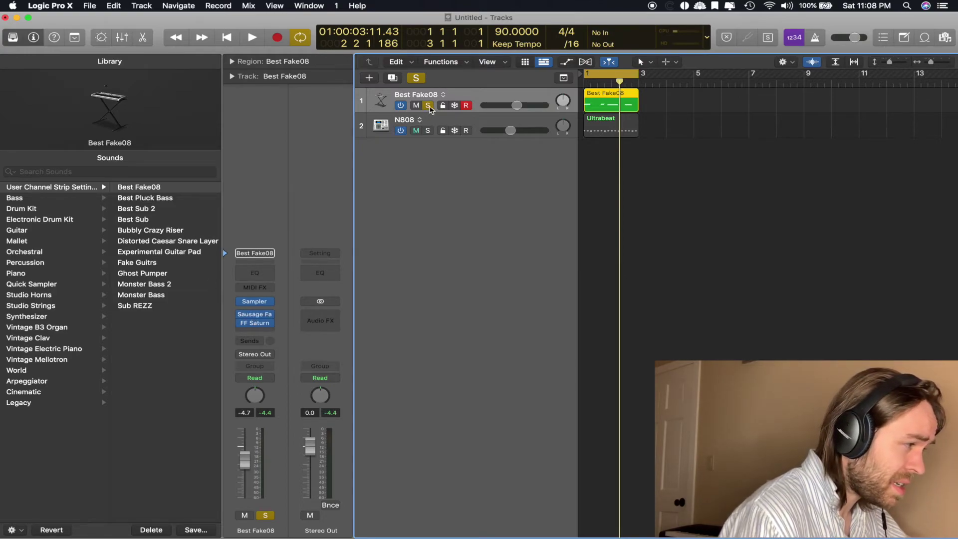
key(space)
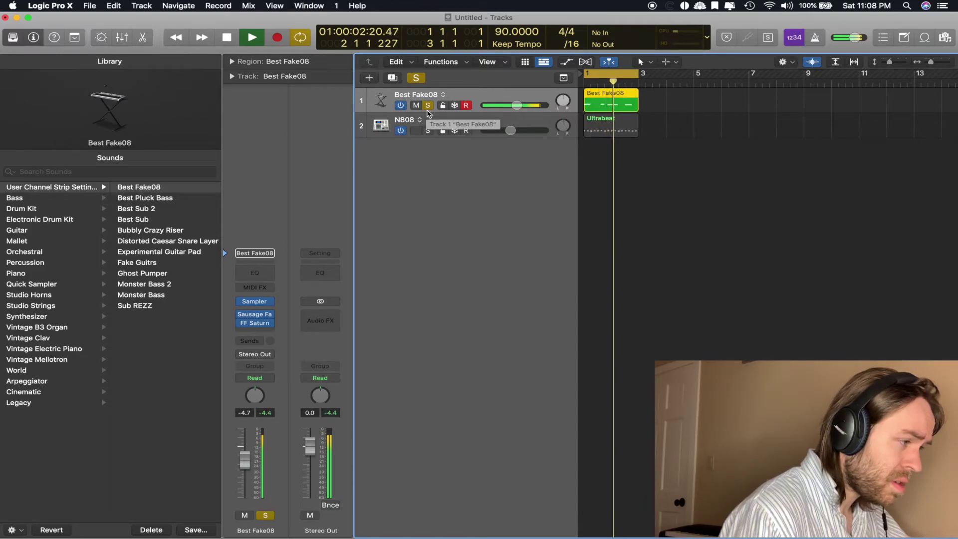
Step: Stop playback, turn off the Best Fake08 solo and return the playhead to the start of the project
key(space)
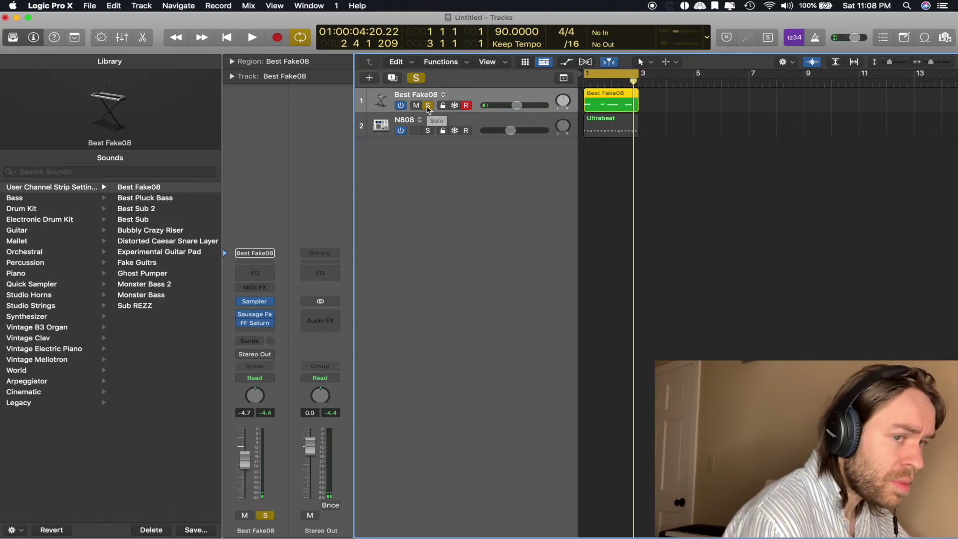
click(427, 106)
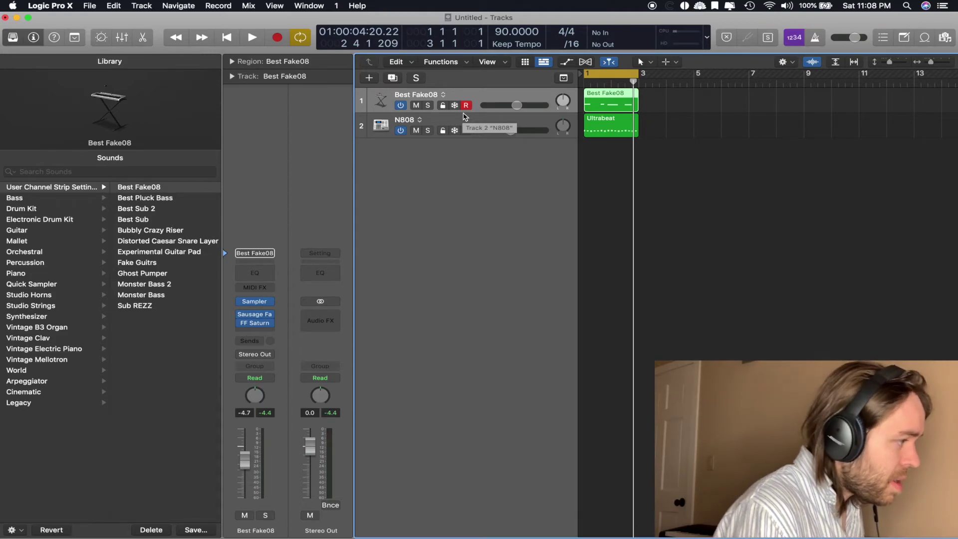
key(Return)
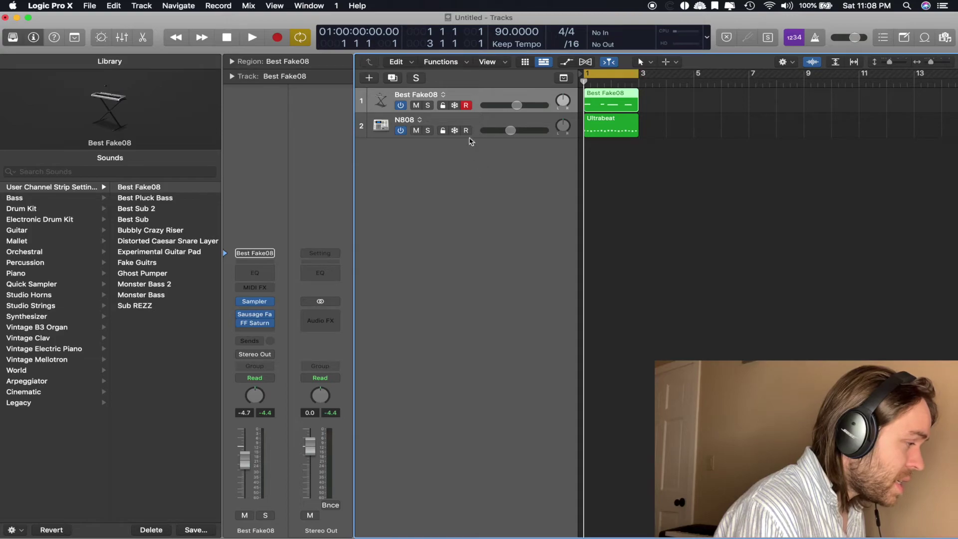
Step: Create one new software instrument track with an empty channel strip below the N808 track
click(468, 125)
key(alt+super+n)
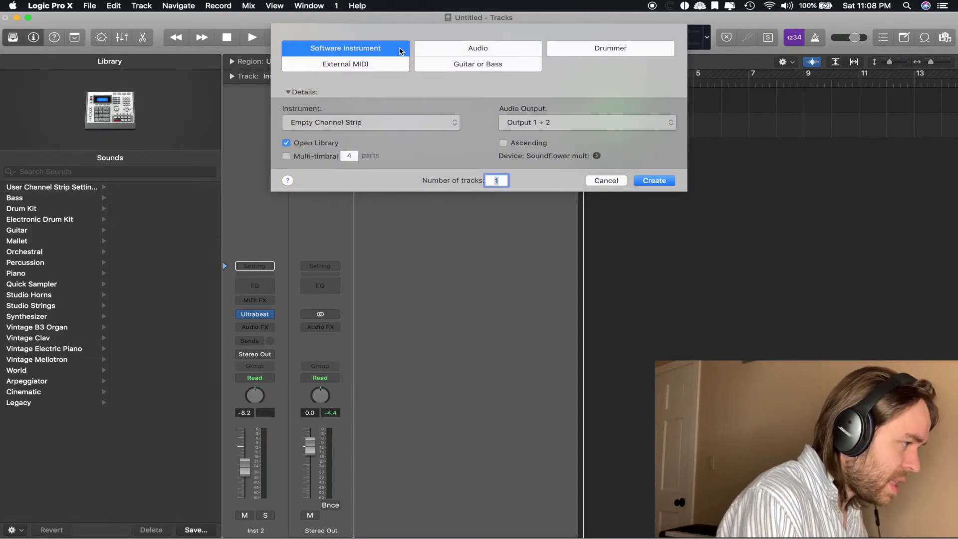
key(Return)
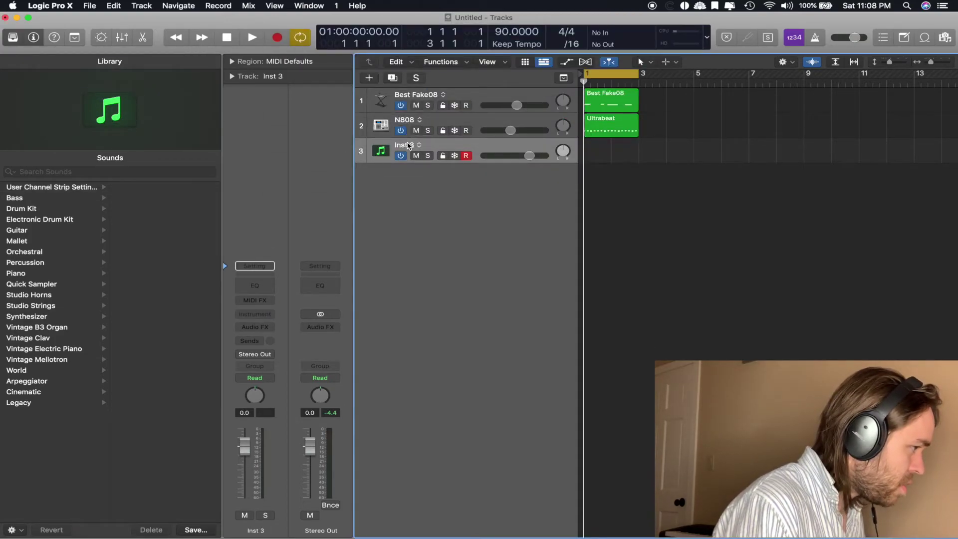
Step: Load the stereo version of Native Instruments Massive as the new track's instrument
click(244, 314)
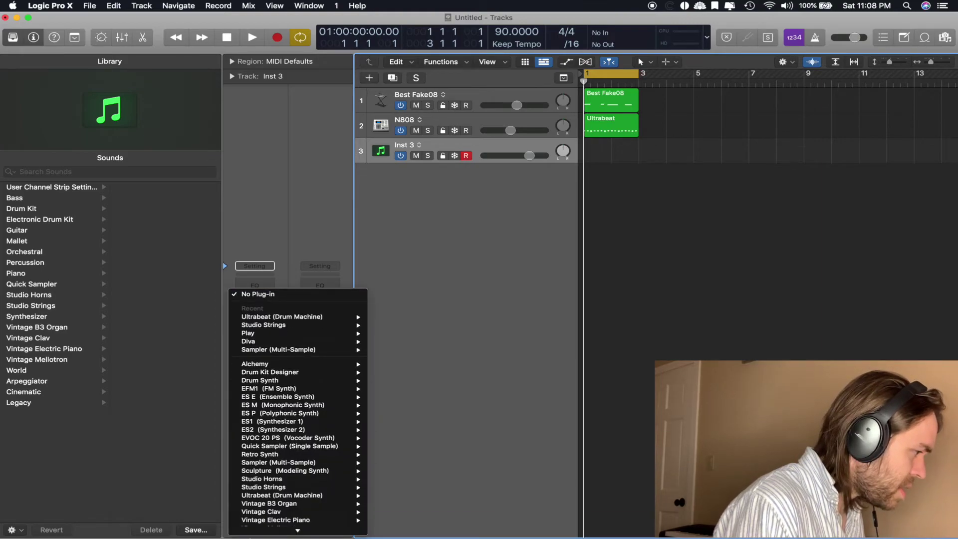
mouse_move(287, 522)
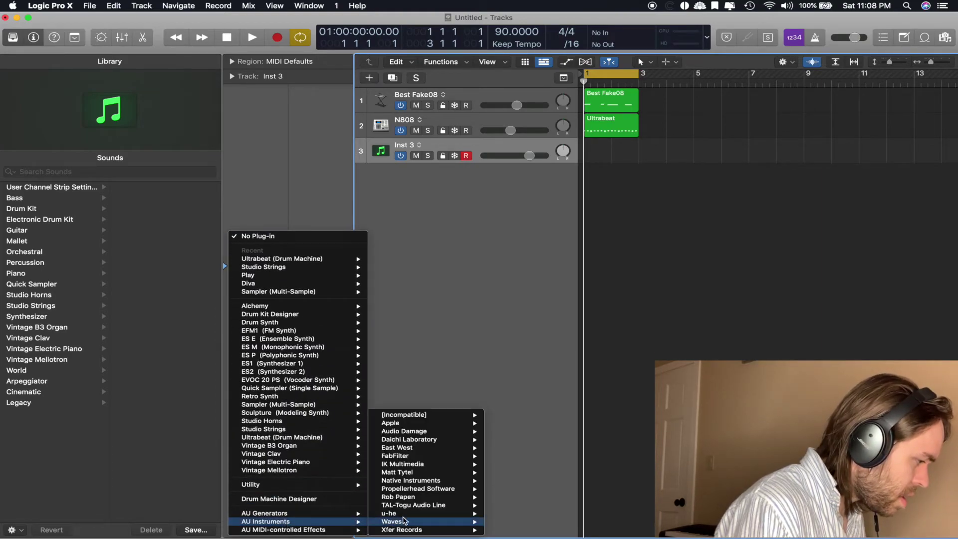
mouse_move(425, 498)
mouse_move(434, 480)
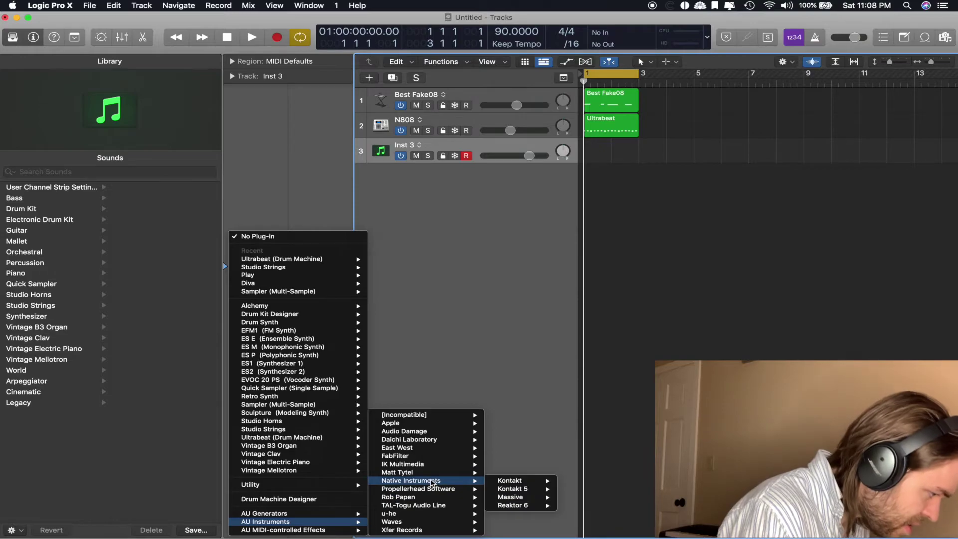
mouse_move(519, 498)
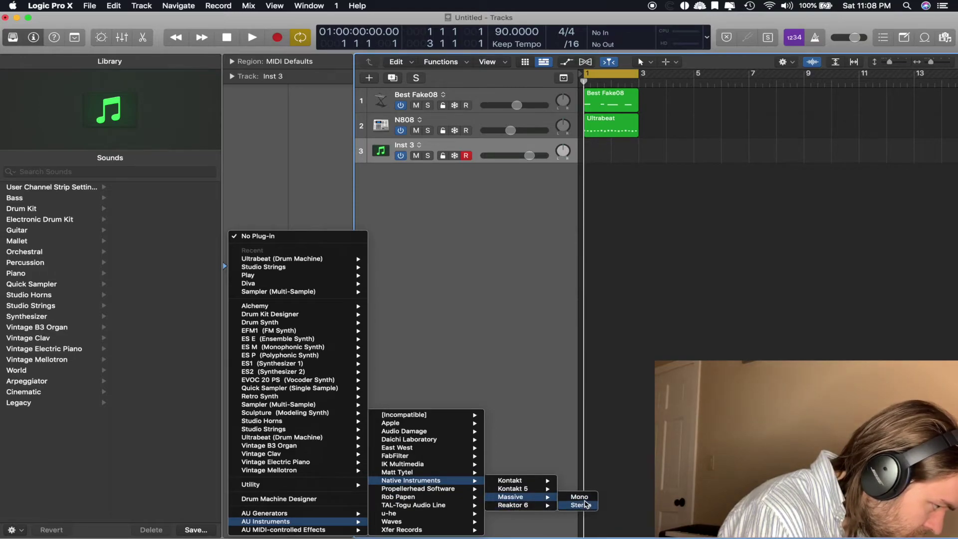
click(582, 506)
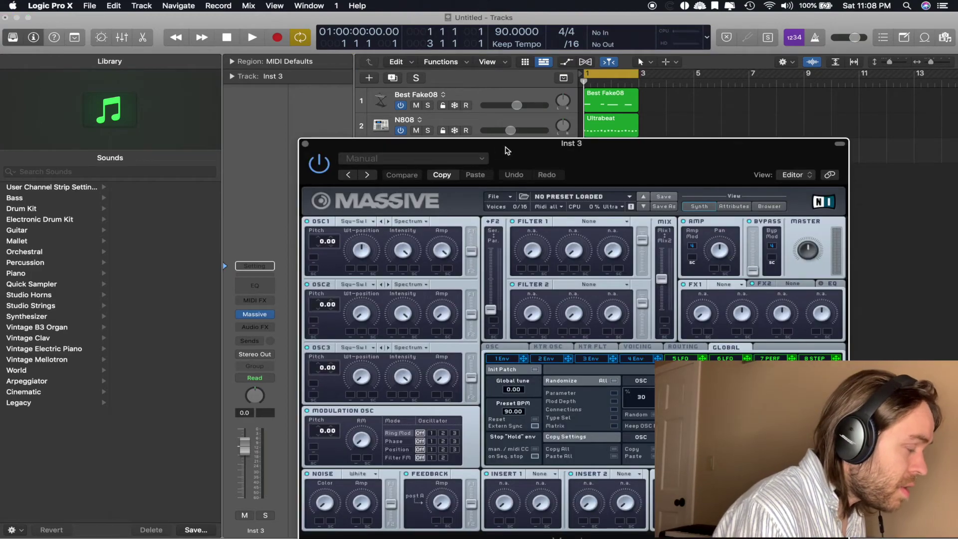
Step: Load the Perfect 808 preset in Massive
drag(508, 153, 415, 68)
click(488, 111)
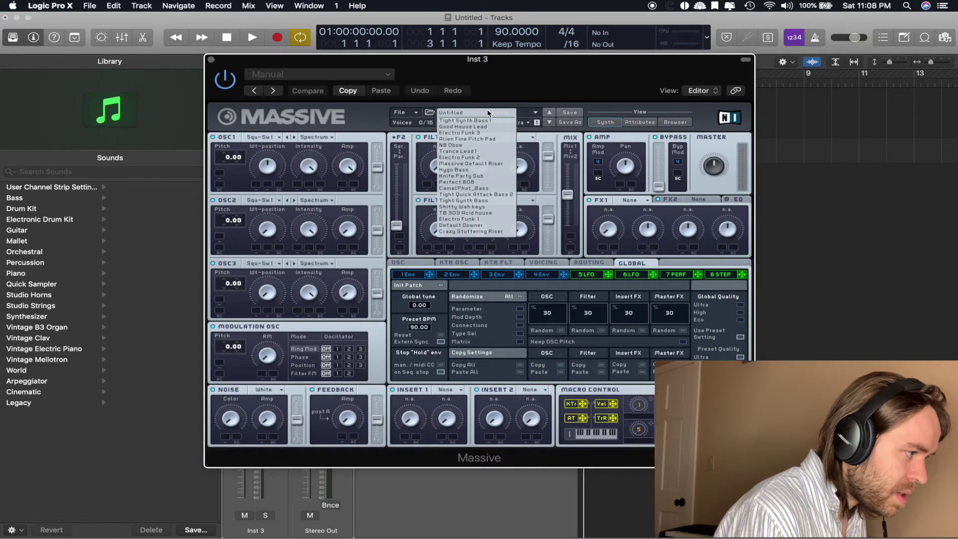
click(453, 185)
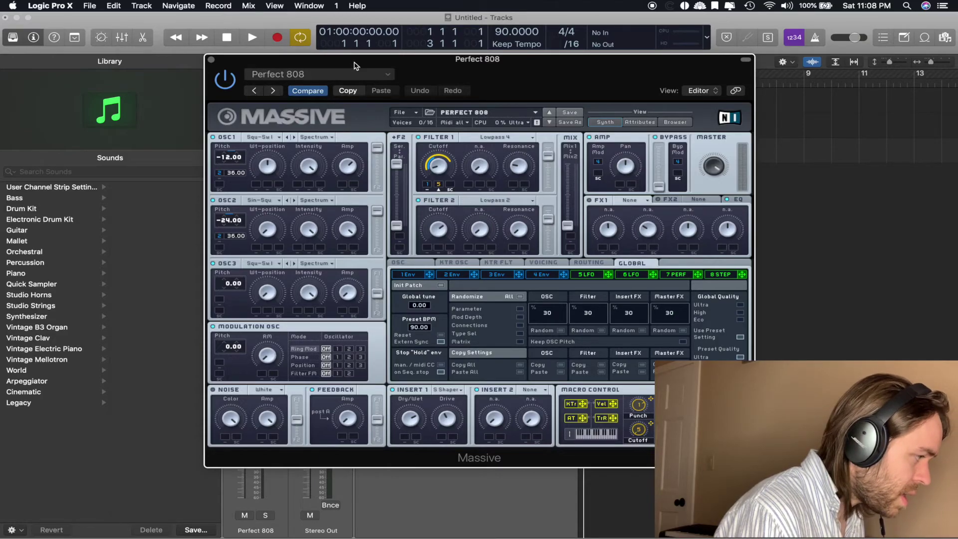
Step: Uncover the track list, show the Musical Typing keyboard and audition Perfect 808 with the notes D3 and E3
drag(353, 60, 587, 199)
key(super+k)
key(s)
key(s)
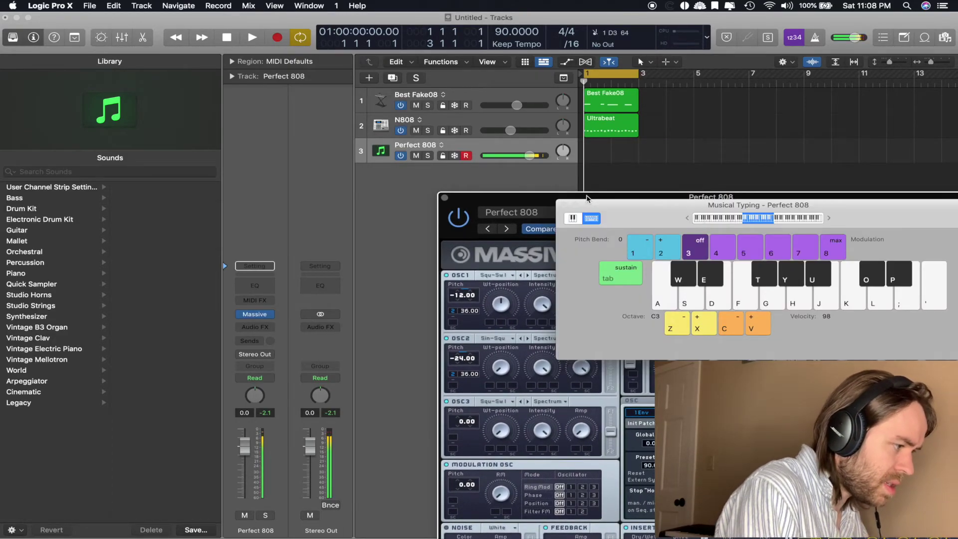
key(d)
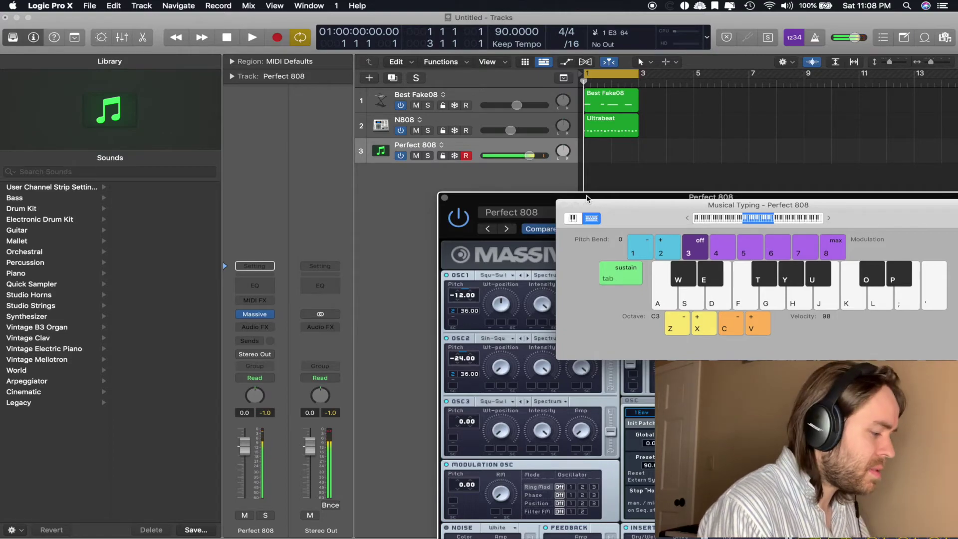
Step: Reposition the Musical Typing keyboard and audition Perfect 808 in higher octaves, then back in the C3 octave with repeated D notes
drag(606, 201, 430, 151)
key(x)
key(s)
key(a)
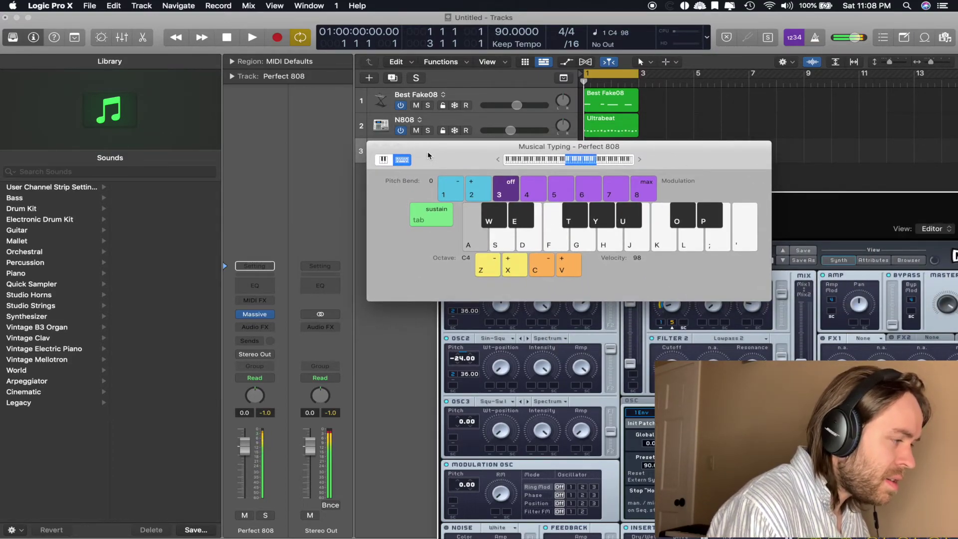
key(x)
key(d)
key(z)
key(z)
key(a)
key(s)
key(s)
key(s)
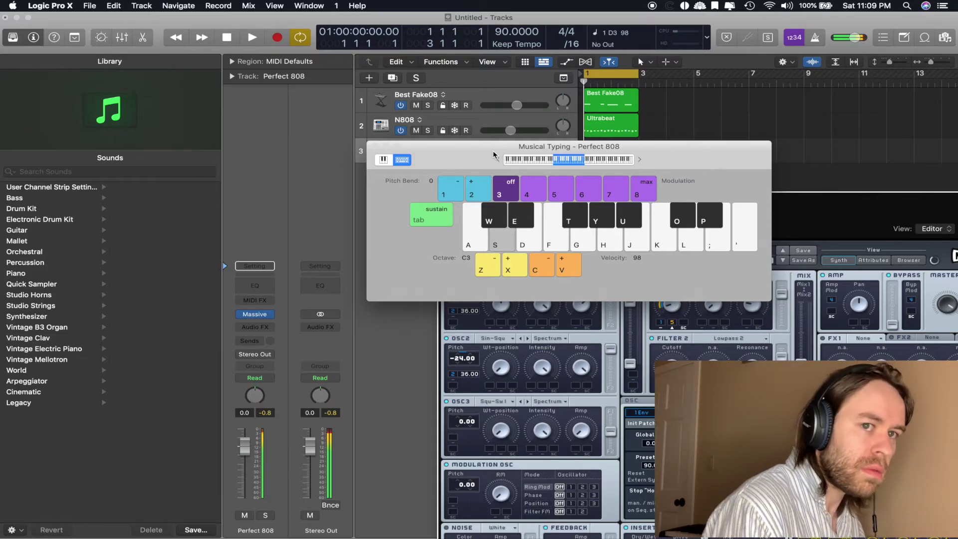
key(s)
key(s)
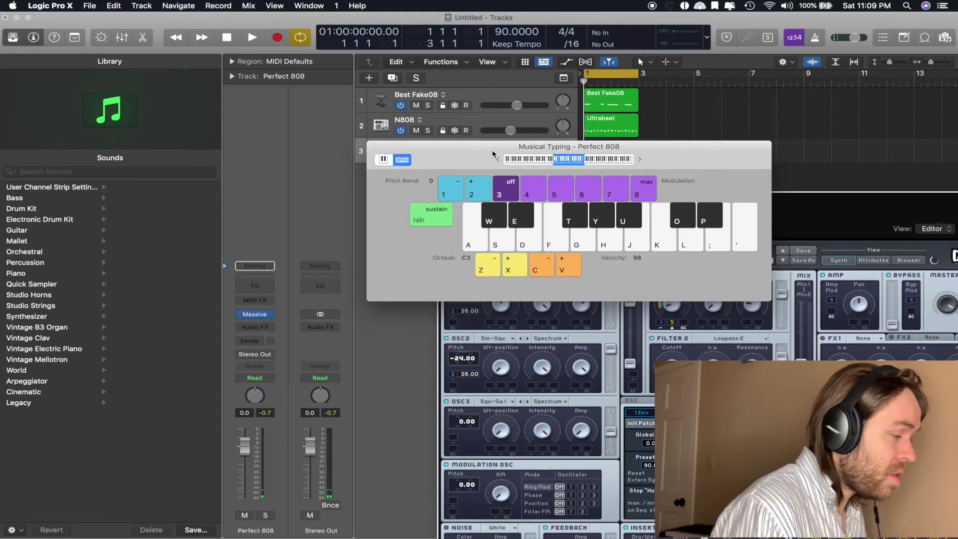
Step: Audition Perfect 808 with a run of repeated notes descending from G3 through F3 in the C3 octave
key(g)
key(g)
key(g)
key(g)
key(g)
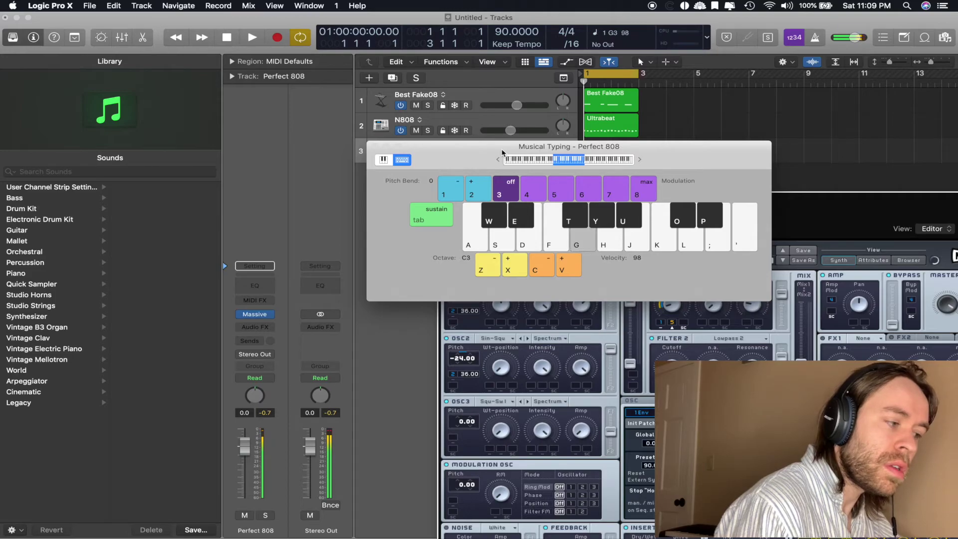
key(g)
key(f)
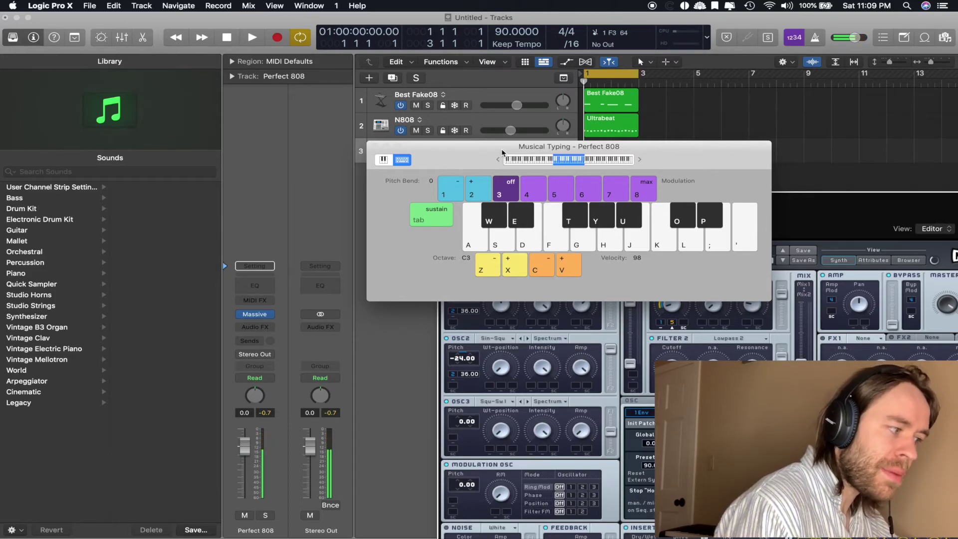
key(e)
key(e)
key(e)
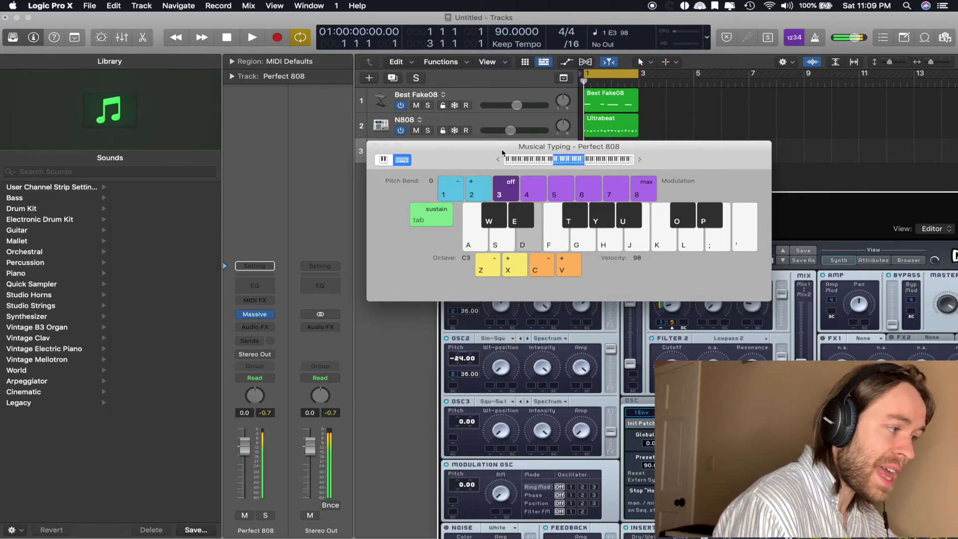
key(e)
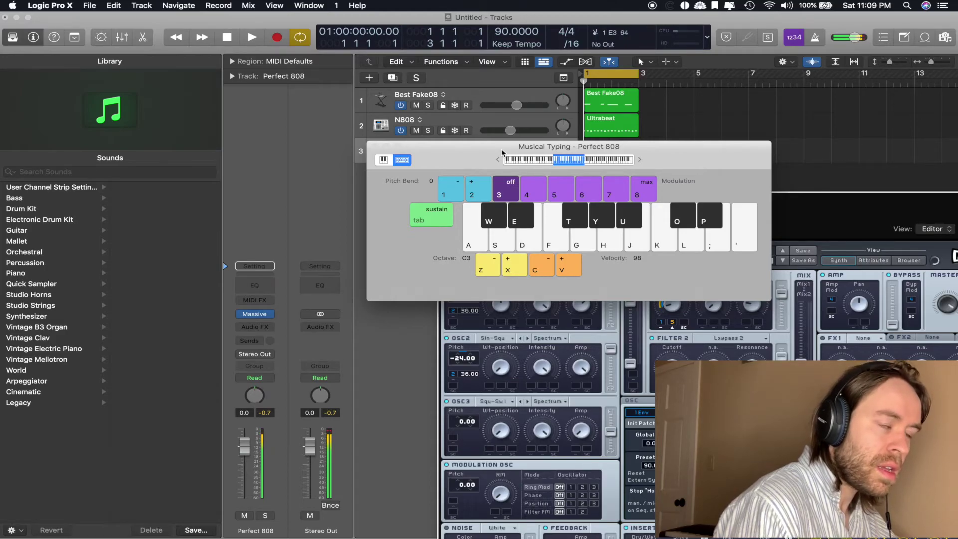
key(e)
key(e)
key(e)
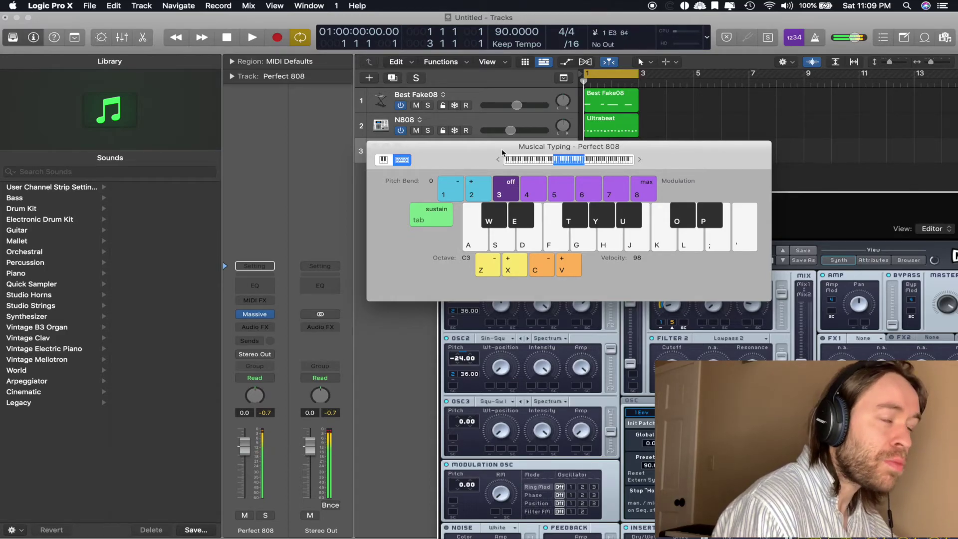
key(e)
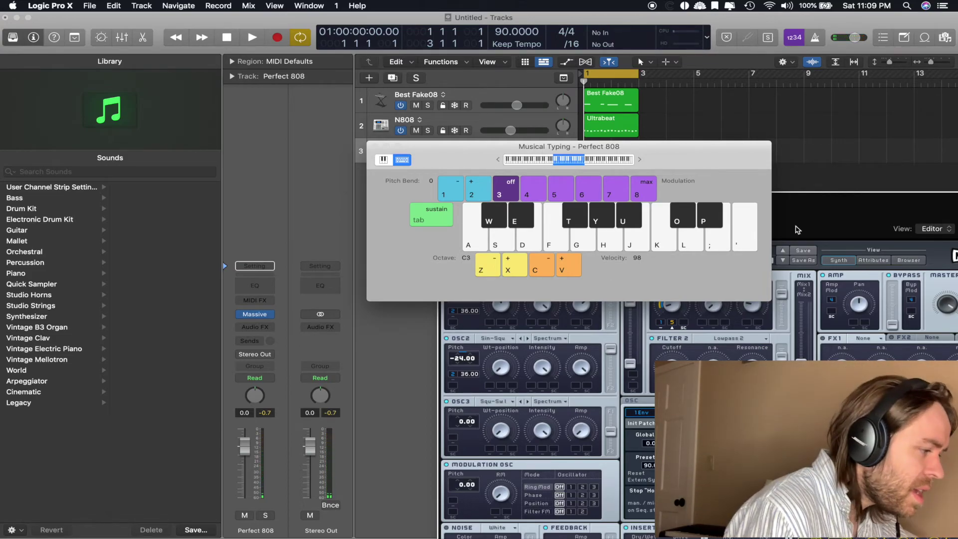
Step: Bring the Massive window forward and check the wavetable choices of OSC1 and OSC2, leaving both unchanged
click(797, 228)
drag(796, 225, 581, 120)
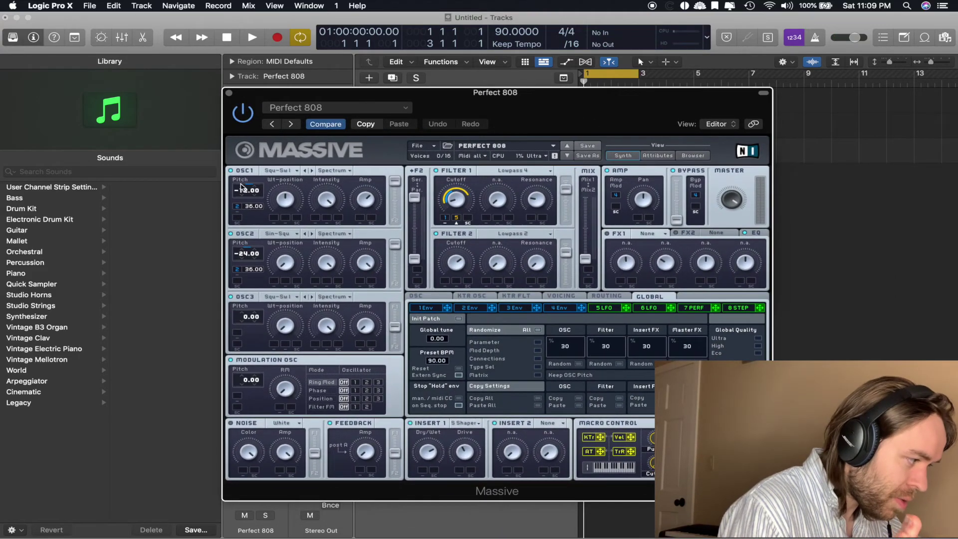
click(282, 171)
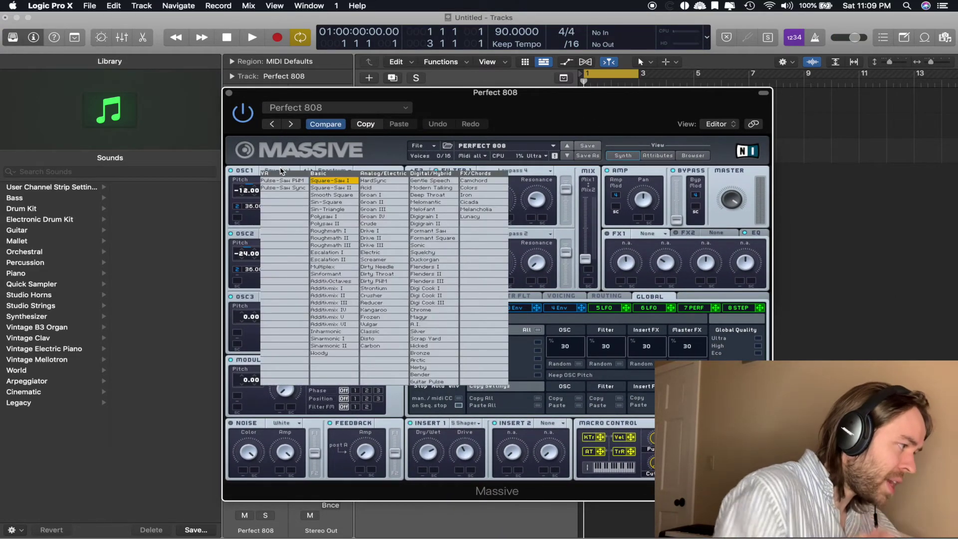
click(367, 157)
click(276, 234)
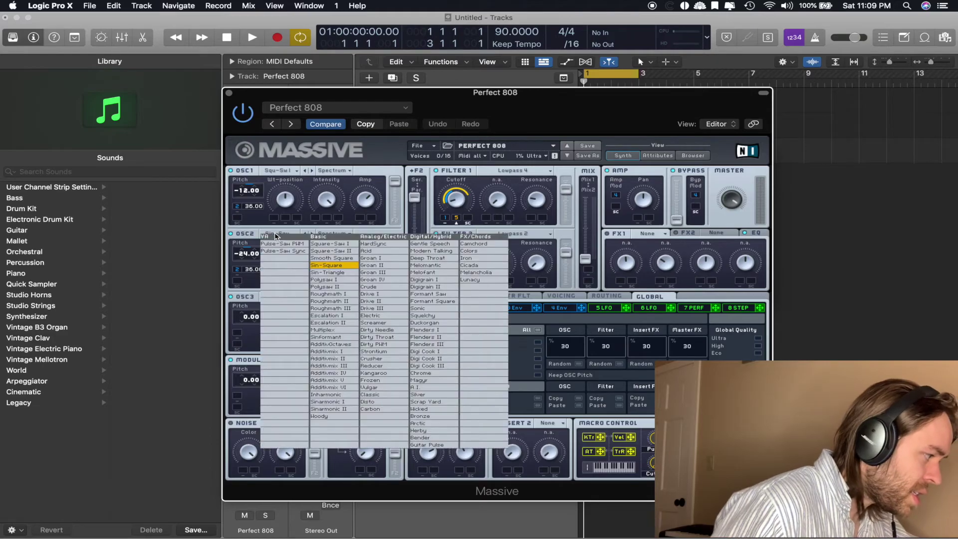
click(275, 235)
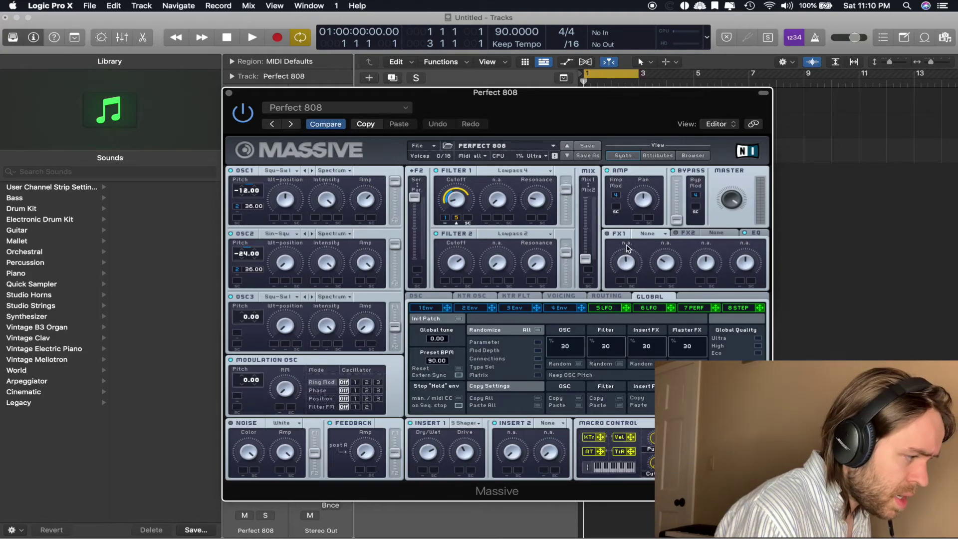
Step: Examine Massive's 5 LFO page and compare the shapes of envelopes 1 to 4, finishing on envelope 4
click(605, 310)
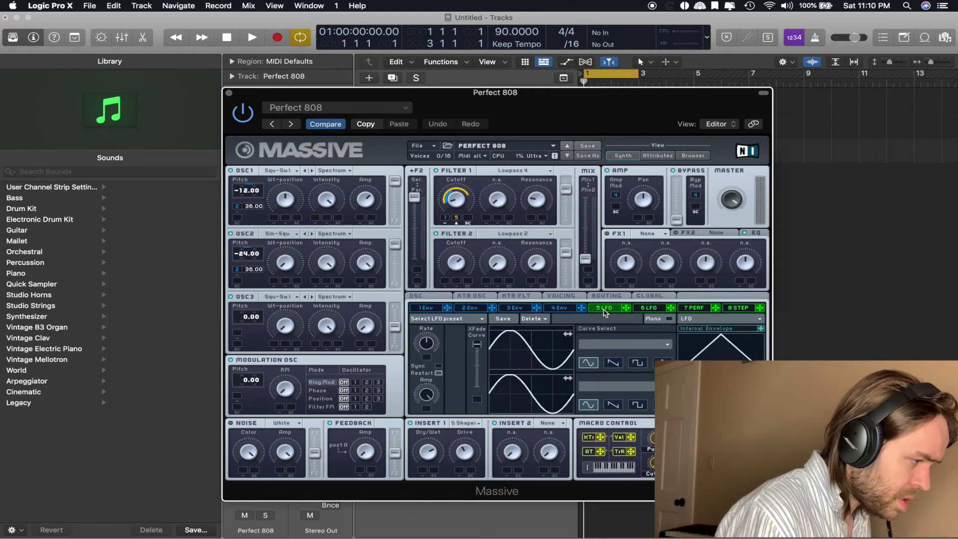
click(556, 309)
click(529, 312)
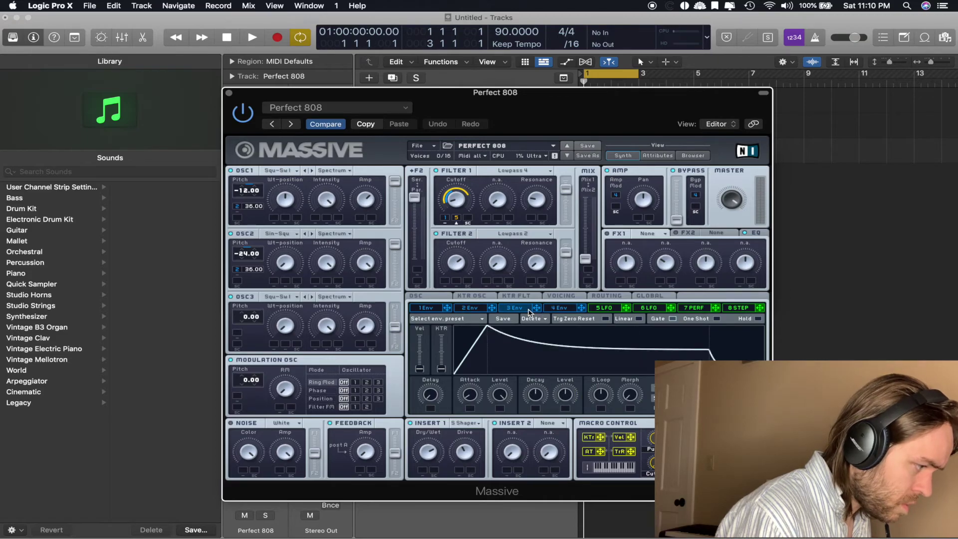
click(478, 312)
click(431, 309)
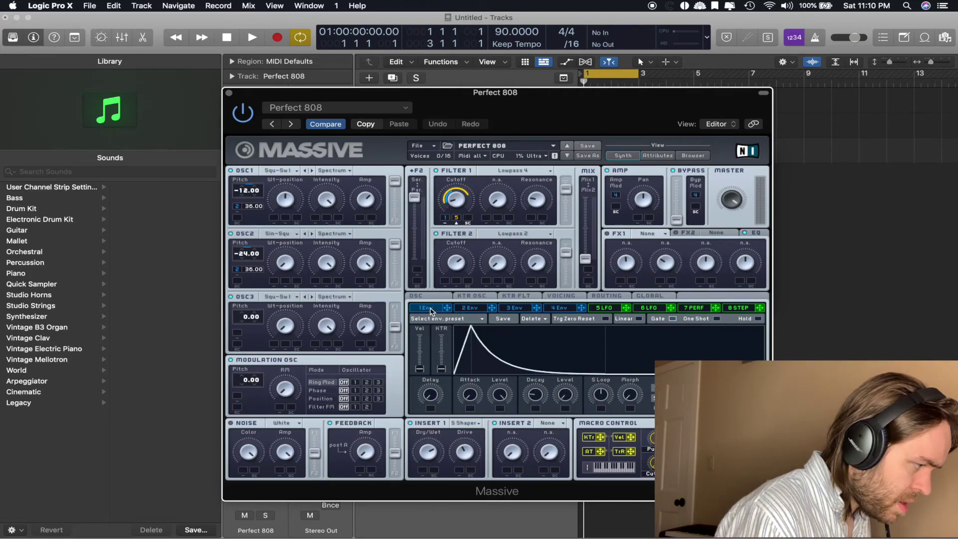
click(466, 312)
click(521, 312)
click(553, 311)
click(516, 313)
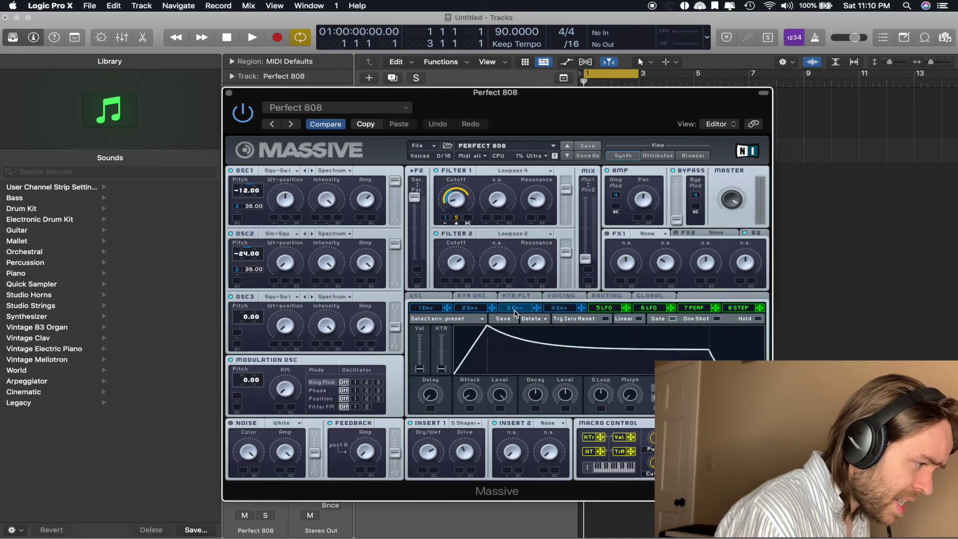
click(438, 309)
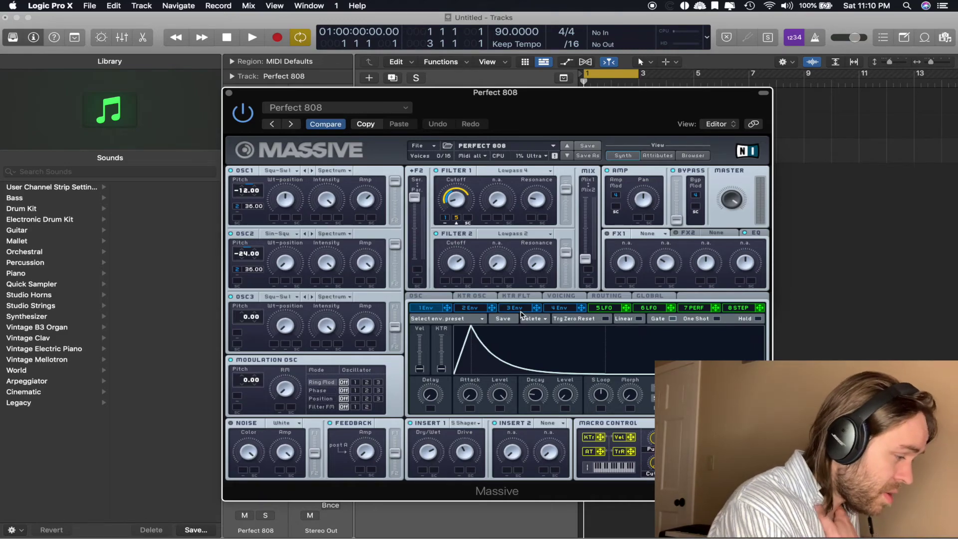
click(557, 309)
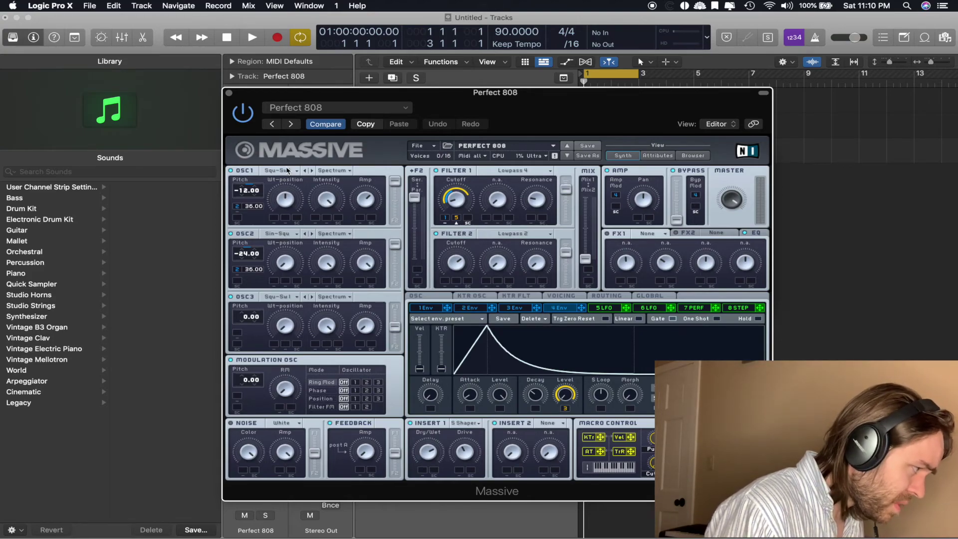
Step: Check the wavetable mode options of OSC1 and OSC2, keeping OSC1 on Spectrum
click(327, 171)
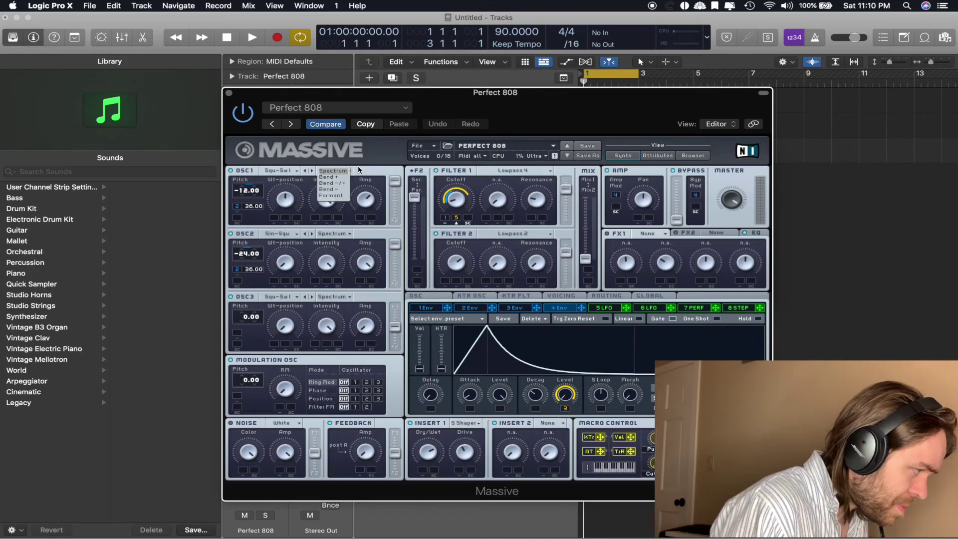
click(358, 169)
click(332, 234)
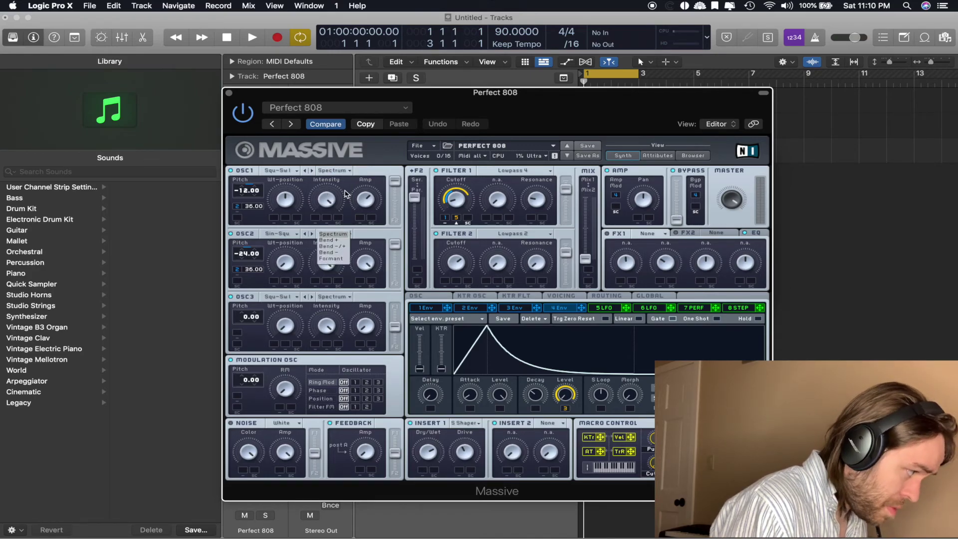
Step: Dismiss the open wavetable mode list and close both the Massive window and the Musical Typing keyboard
click(360, 178)
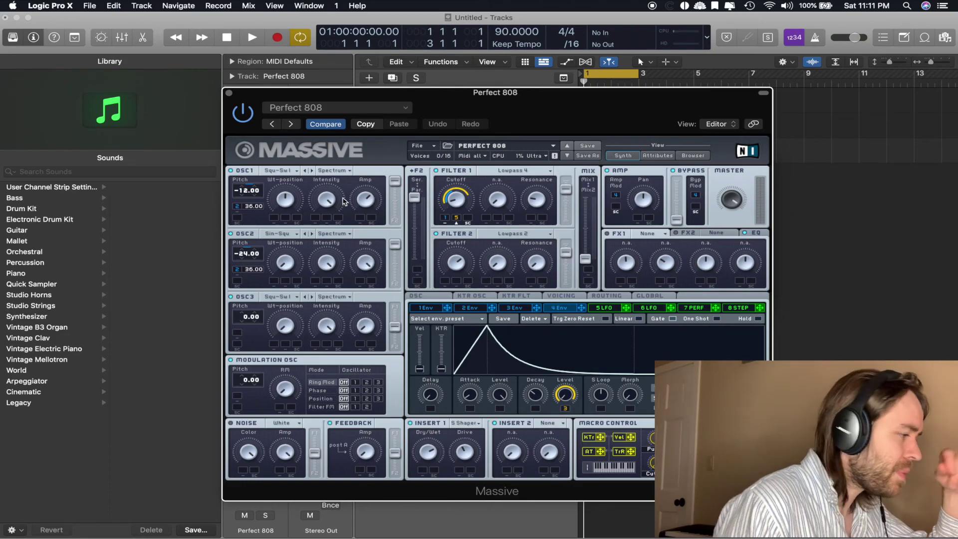
click(230, 93)
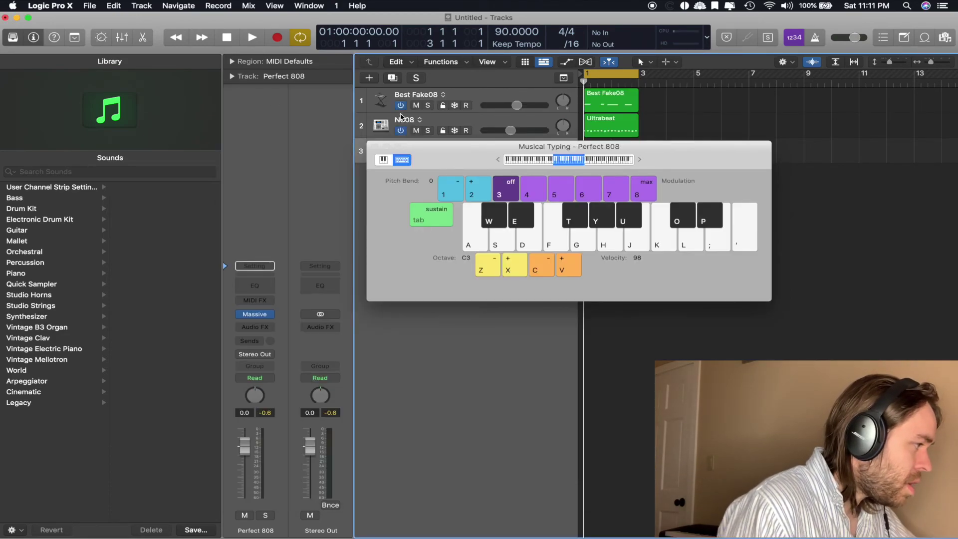
click(375, 147)
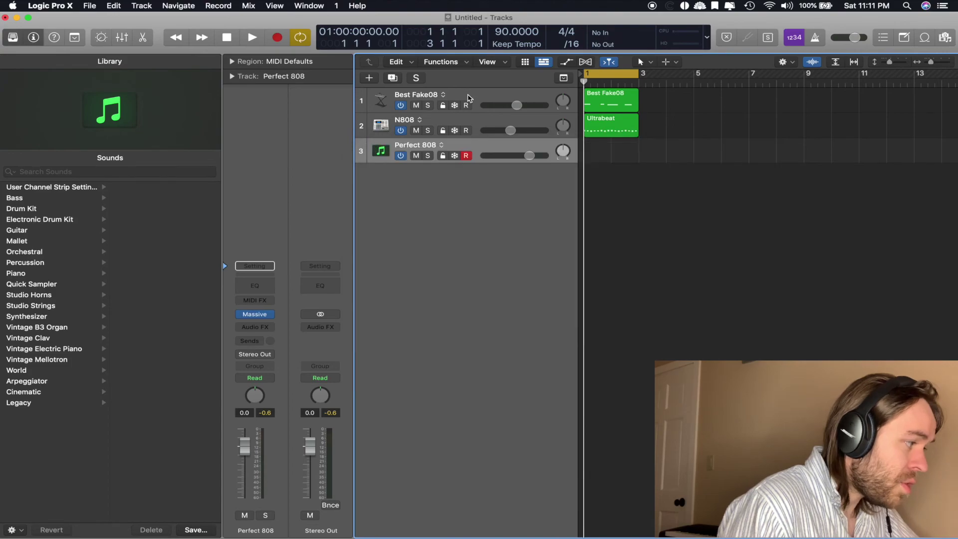
Step: Review the Best Fake08 track's Sampler settings, including its key mapping and the LL_808_F_crunk.wav zone waveform, and close Sampler
click(471, 97)
click(253, 301)
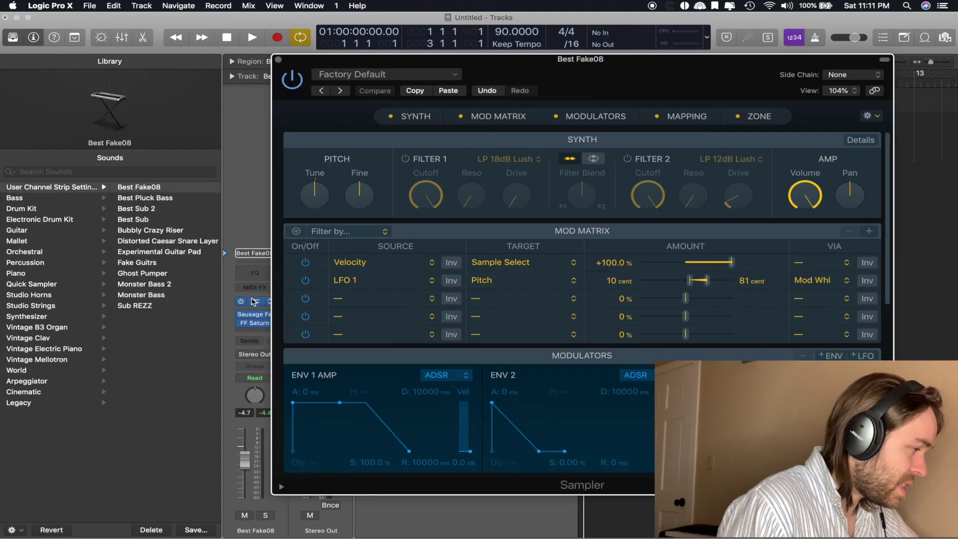
scroll(490, 309, down, 10)
scroll(509, 310, up, 1)
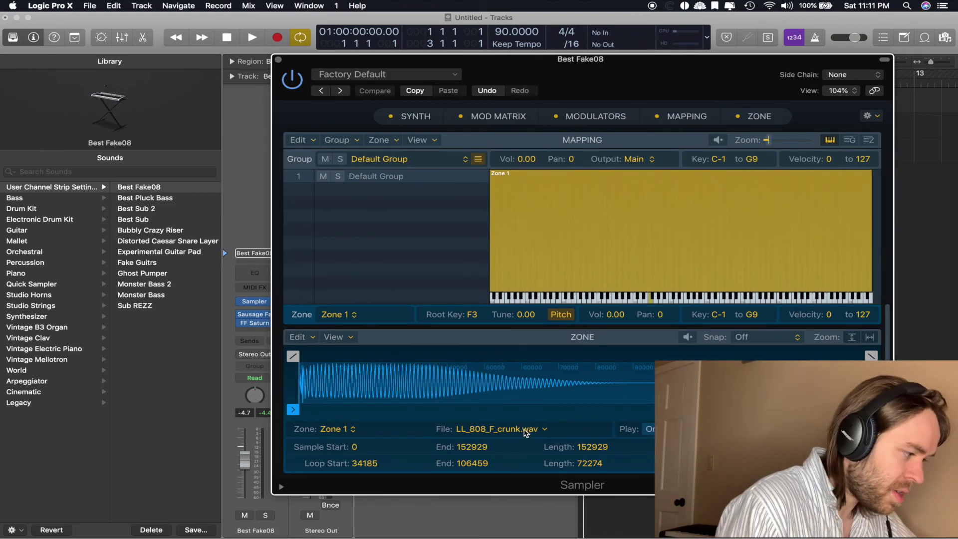
scroll(513, 384, up, 5)
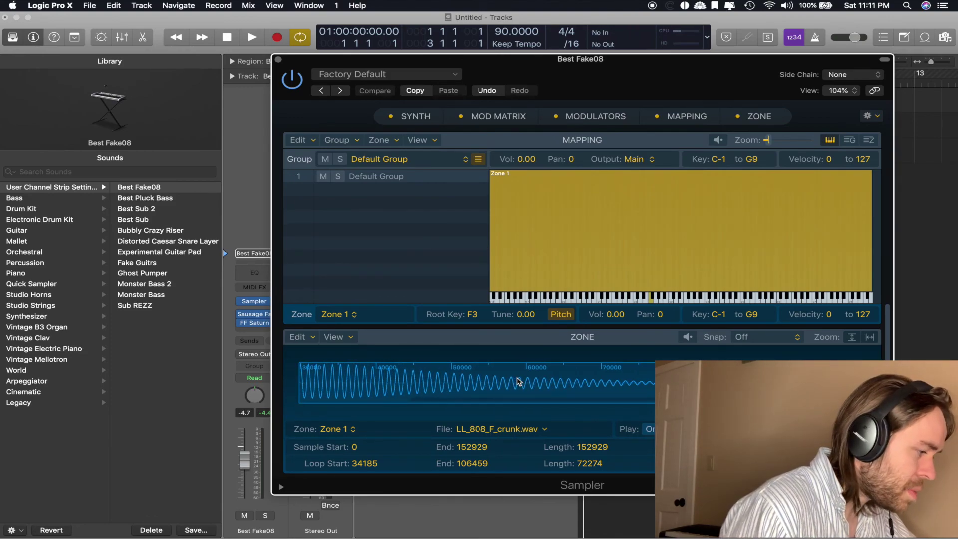
scroll(478, 279, up, 8)
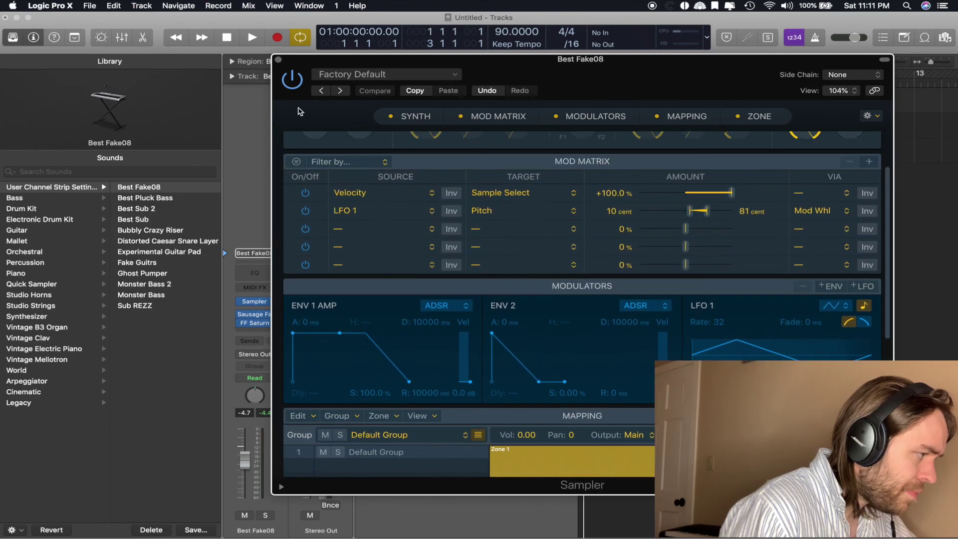
click(279, 60)
Step: Check Sausage Fattener on the Best Fake08 track, compare the saturation settings of FF Saturn's two bands, and close both effects
click(252, 314)
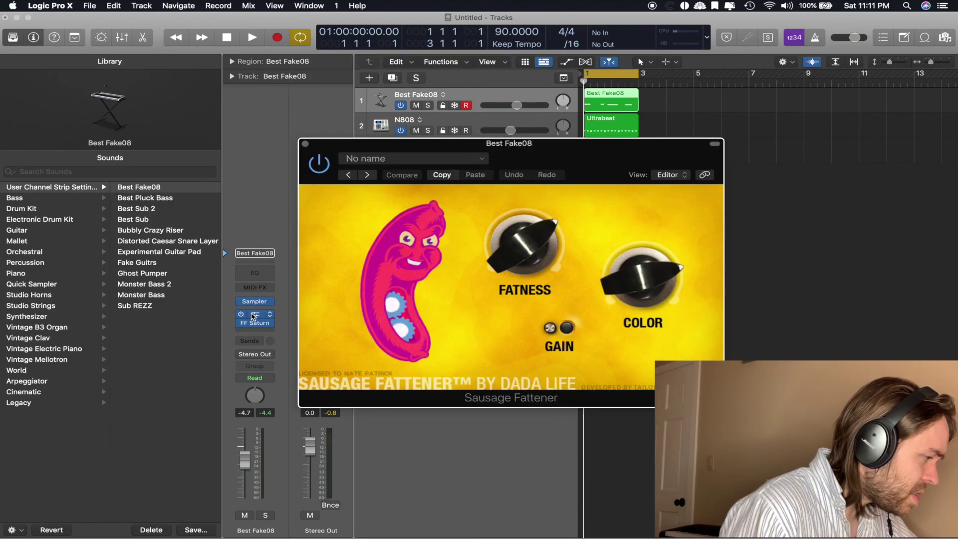
click(305, 145)
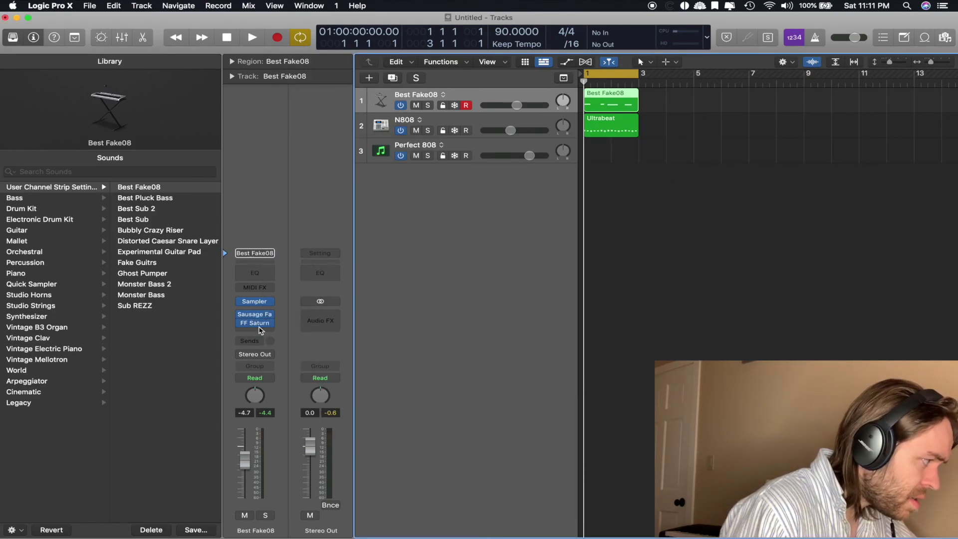
click(254, 324)
click(254, 325)
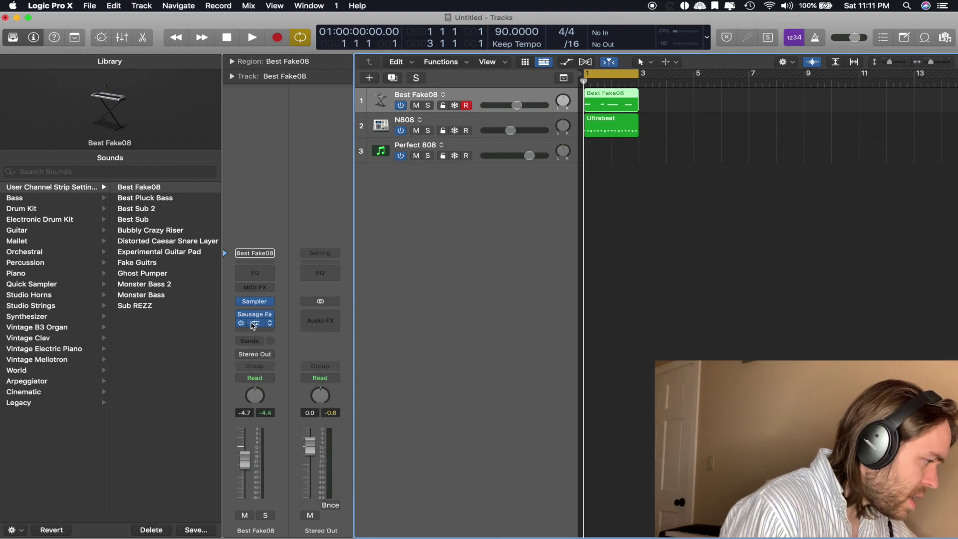
click(250, 323)
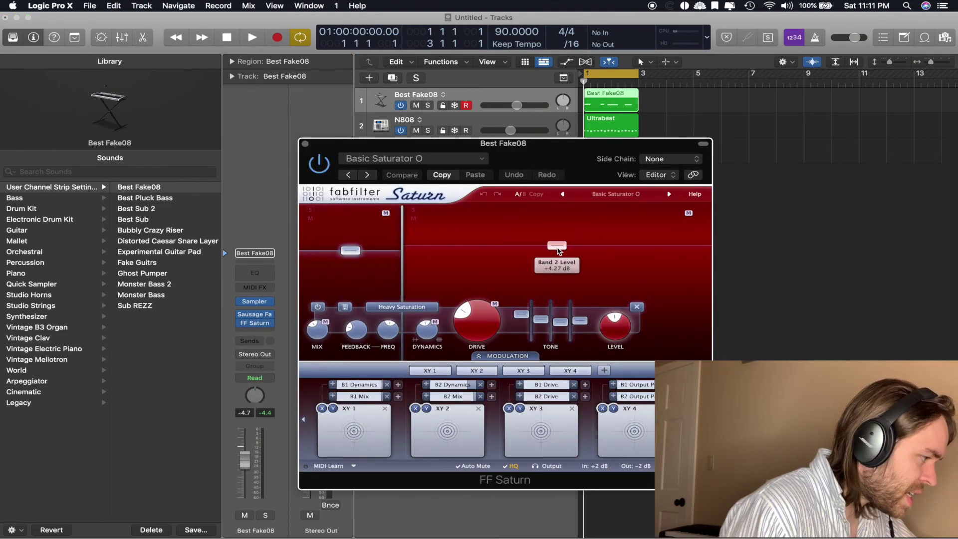
mouse_move(554, 249)
mouse_move(352, 255)
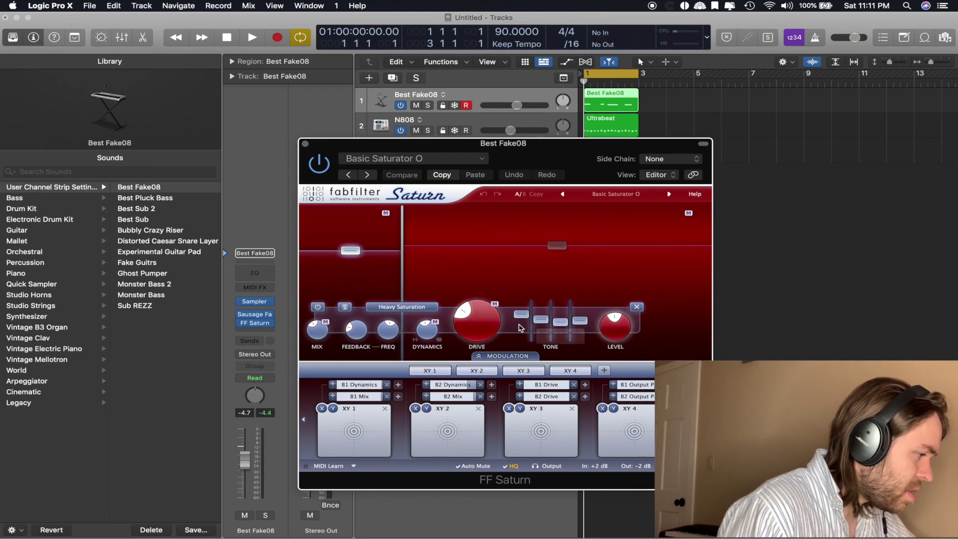
mouse_move(585, 274)
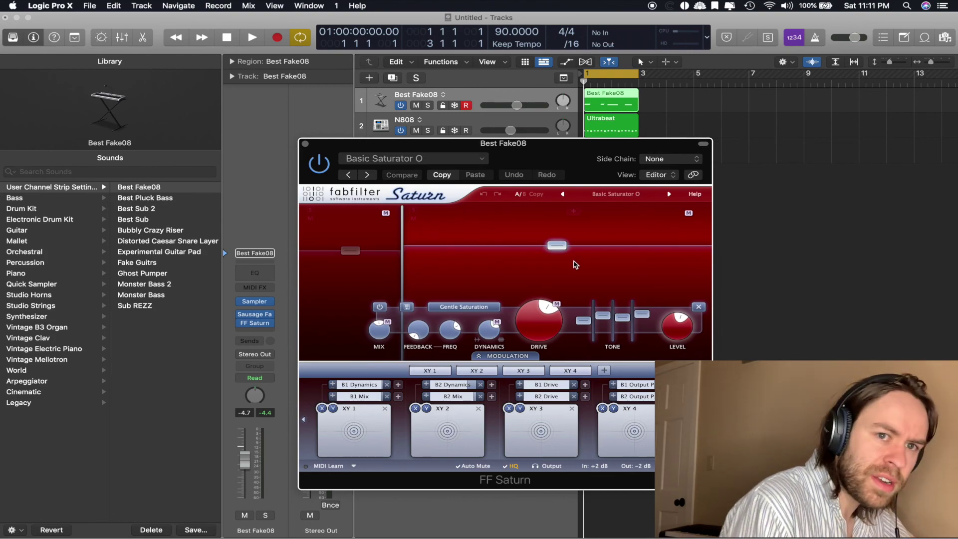
click(305, 144)
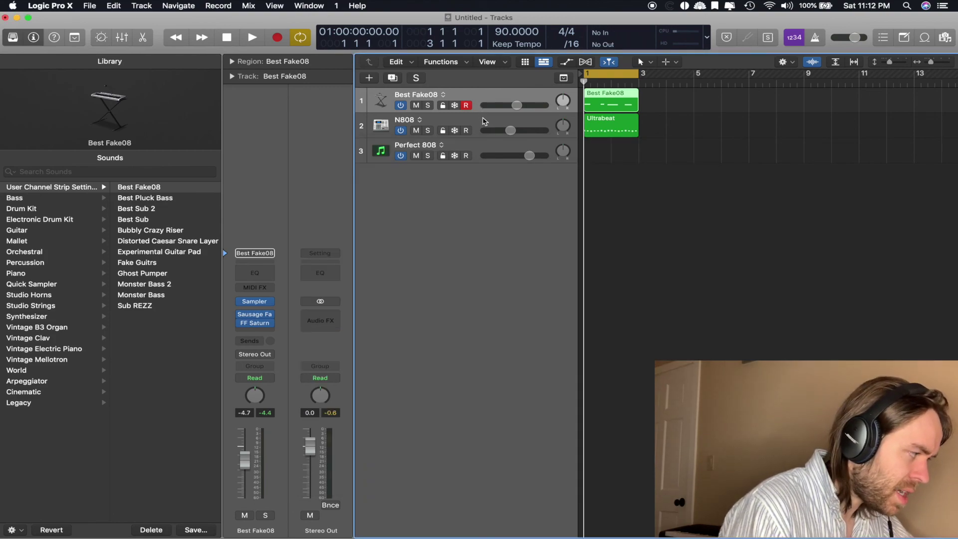
Step: Select the N808 drum track and play the looped pattern to hear the drums together with the Best Fake08 bass
click(378, 125)
mouse_move(242, 314)
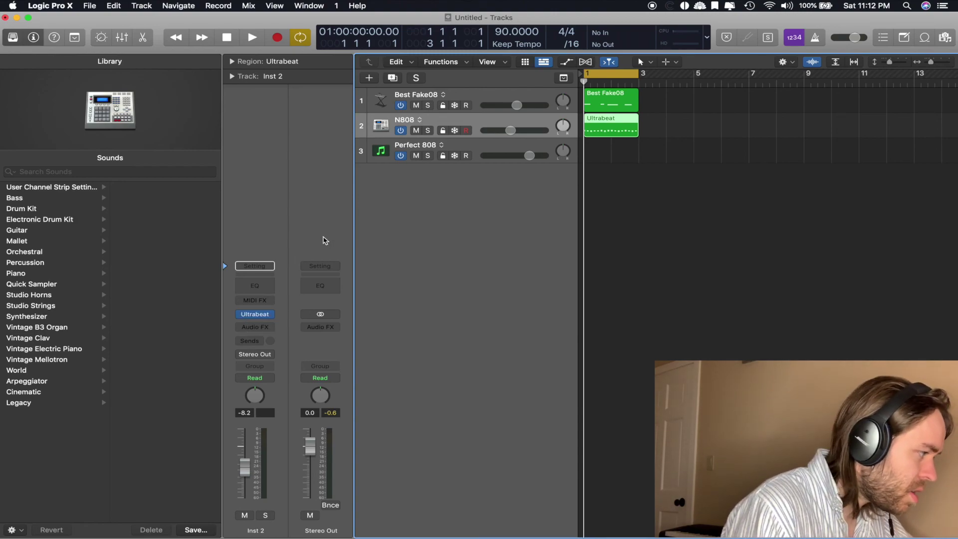
key(space)
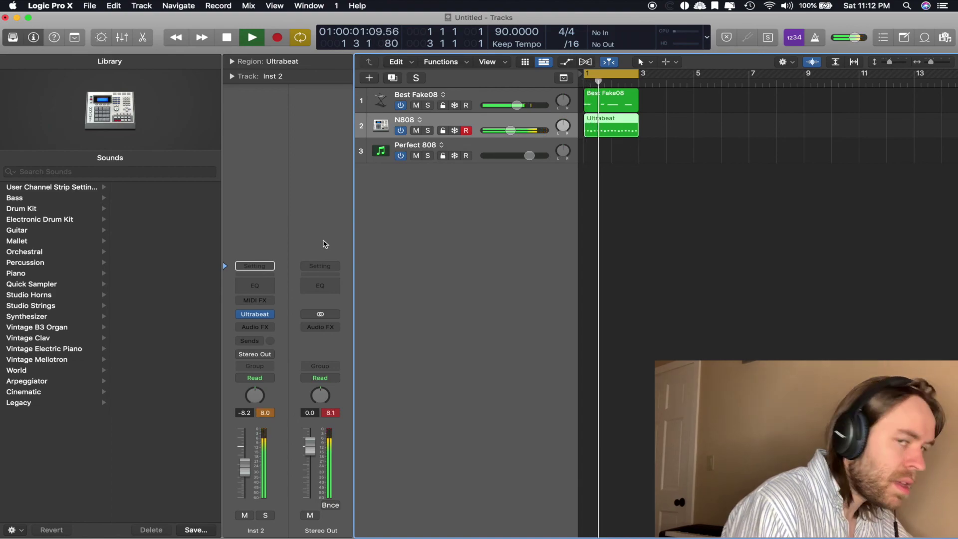